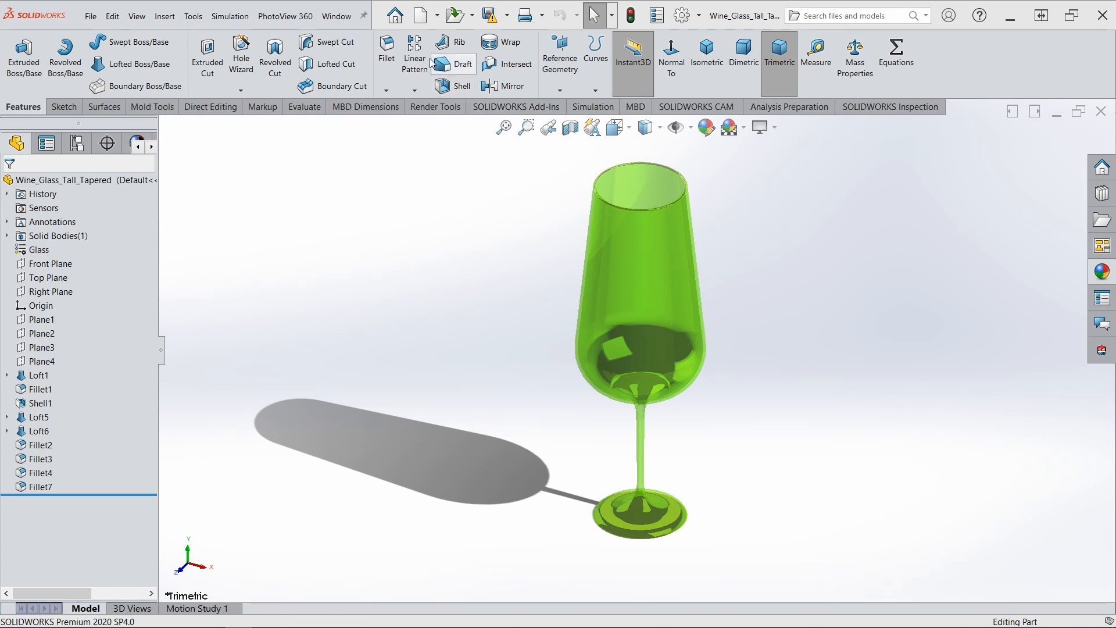
Step: Create a new part document
click(395, 17)
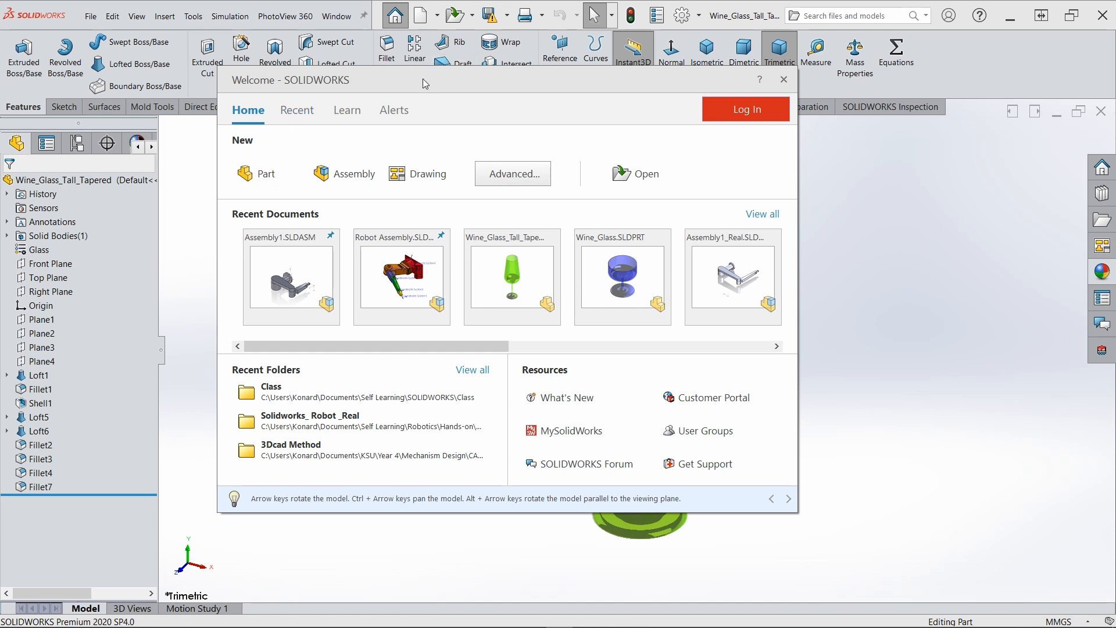
click(259, 175)
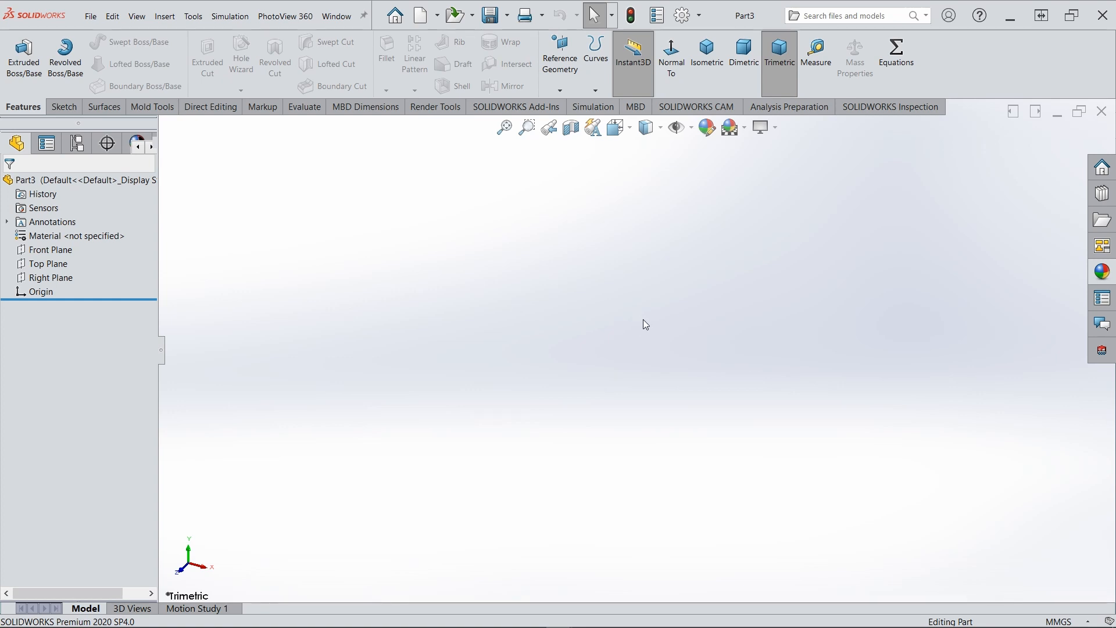
Step: Review the Sketch system options, including on screen numeric input on entity creation, and accept them
click(684, 17)
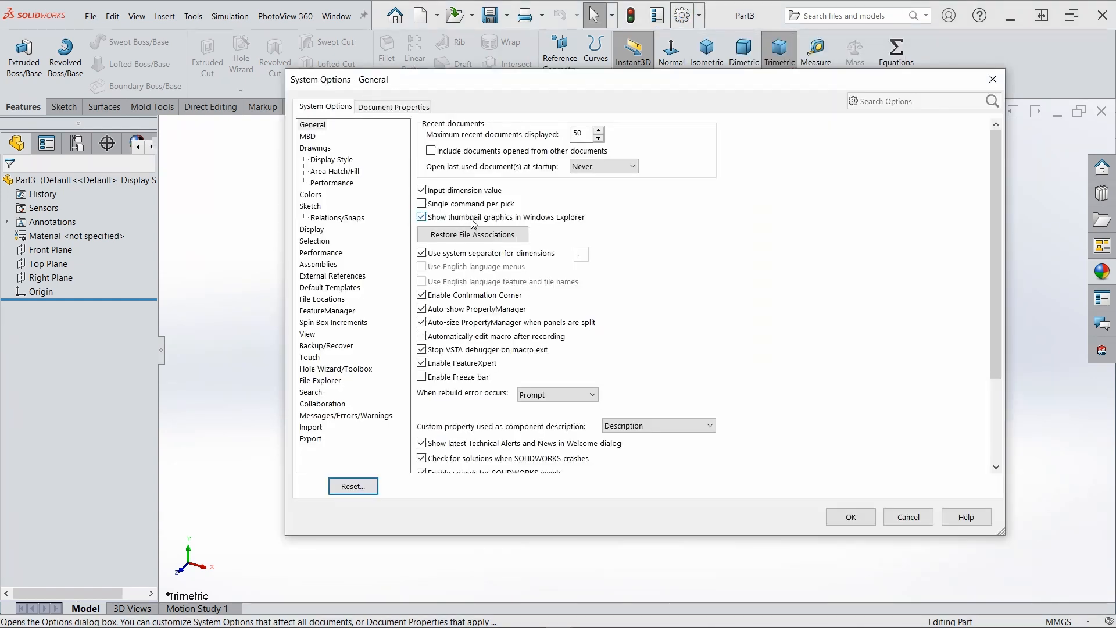
click(311, 206)
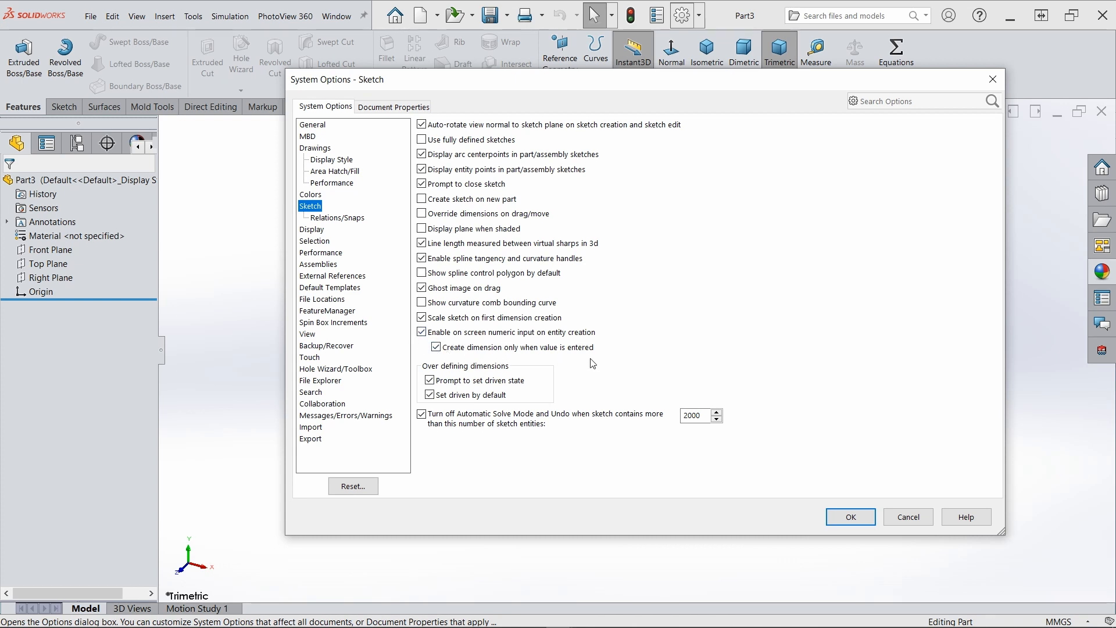
click(840, 519)
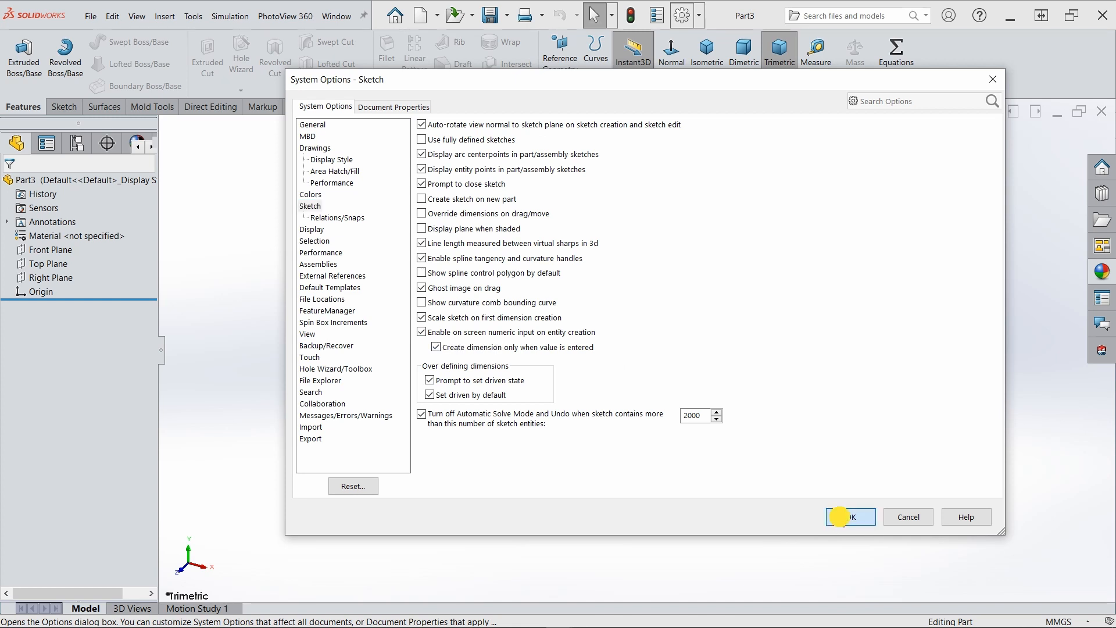
click(843, 517)
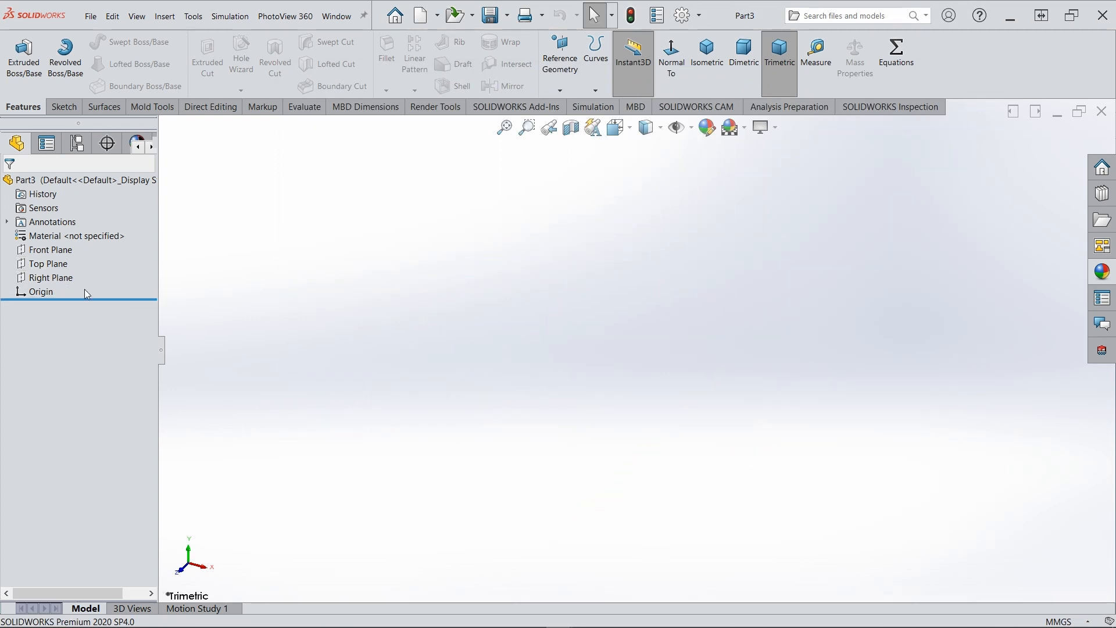
Step: Create a reference plane offset 2 mm above the Top Plane
click(42, 266)
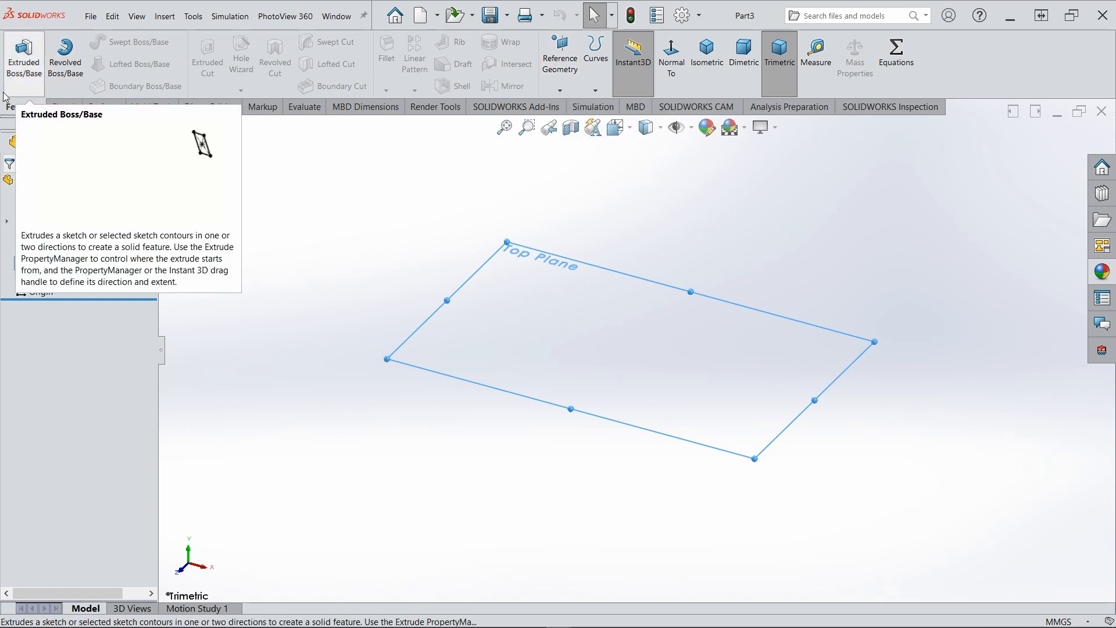
click(560, 90)
click(564, 106)
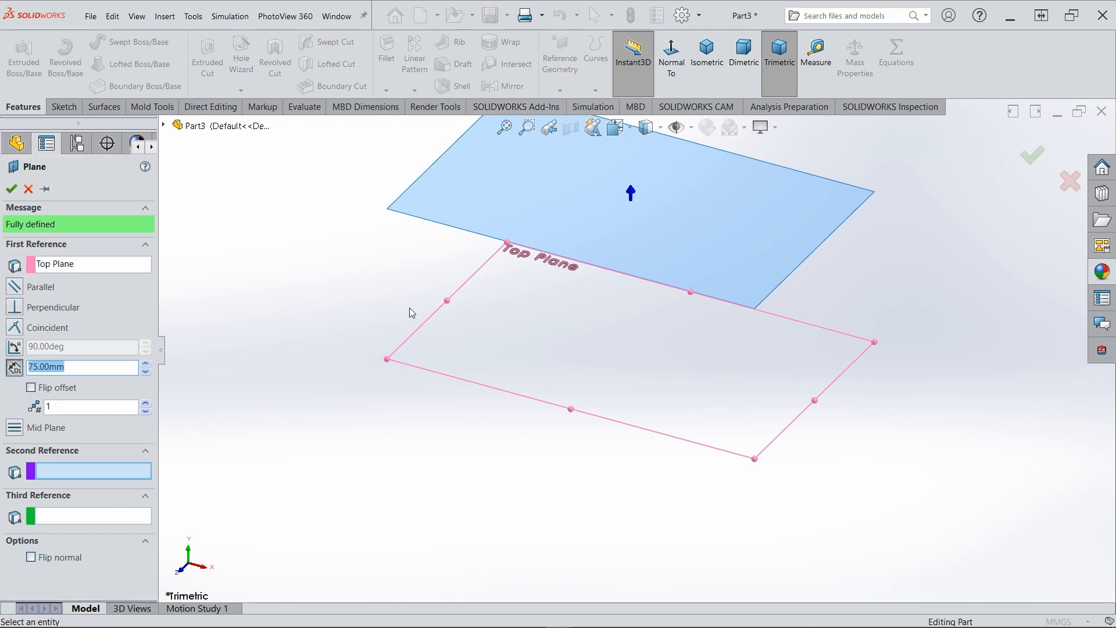
scroll(521, 521, up, 3)
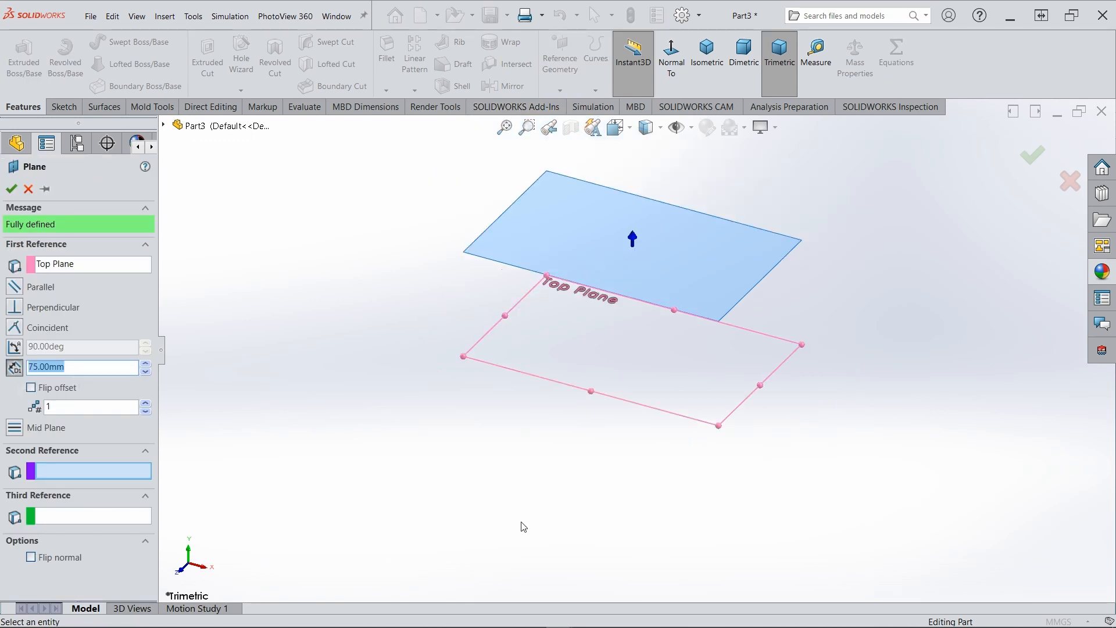
scroll(690, 219, down, 1)
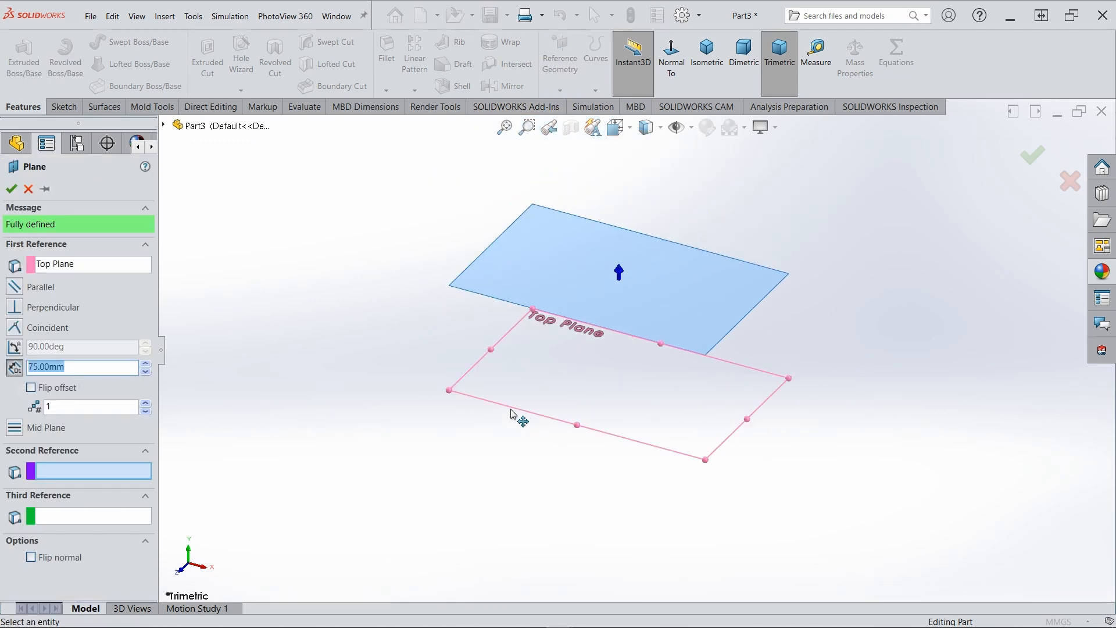
text(2)
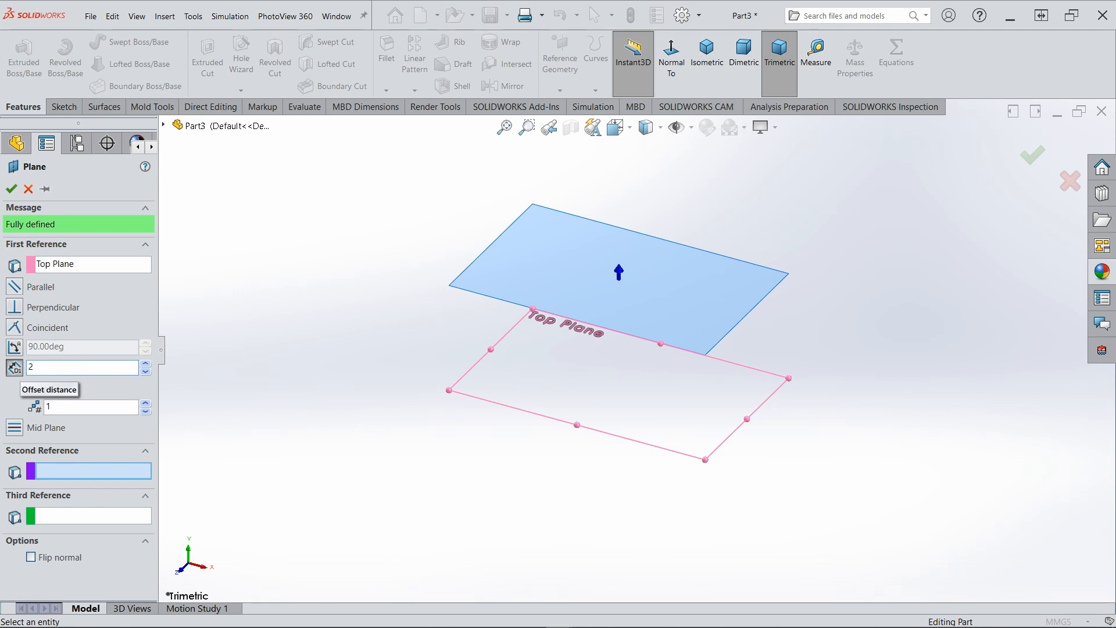
click(11, 188)
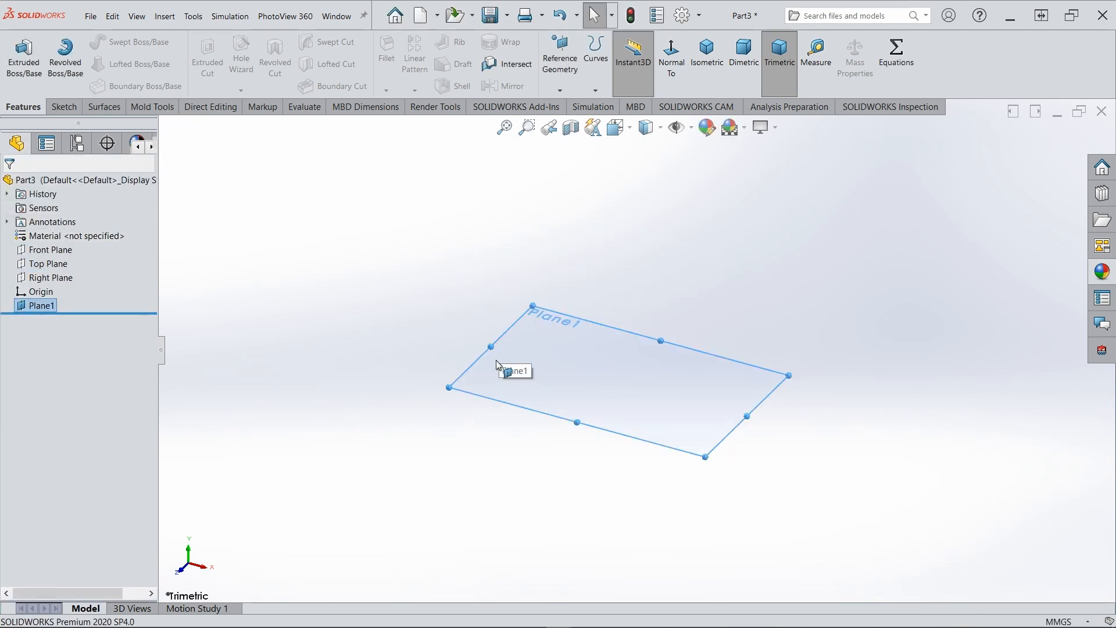
Step: Create a second reference plane offset 45 mm above Plane1
click(558, 71)
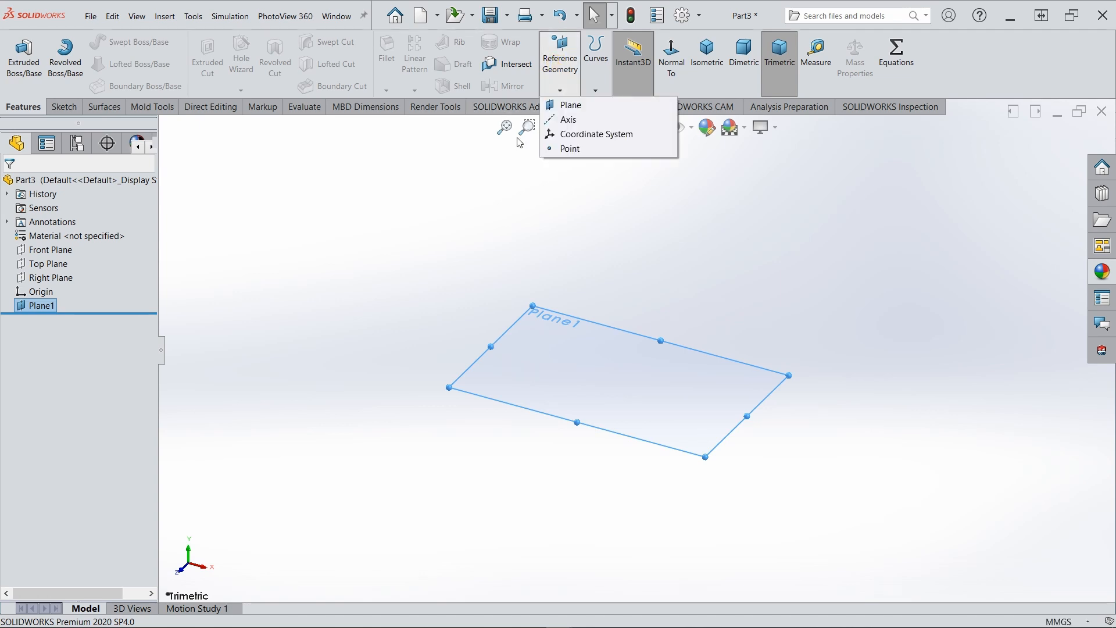
click(566, 105)
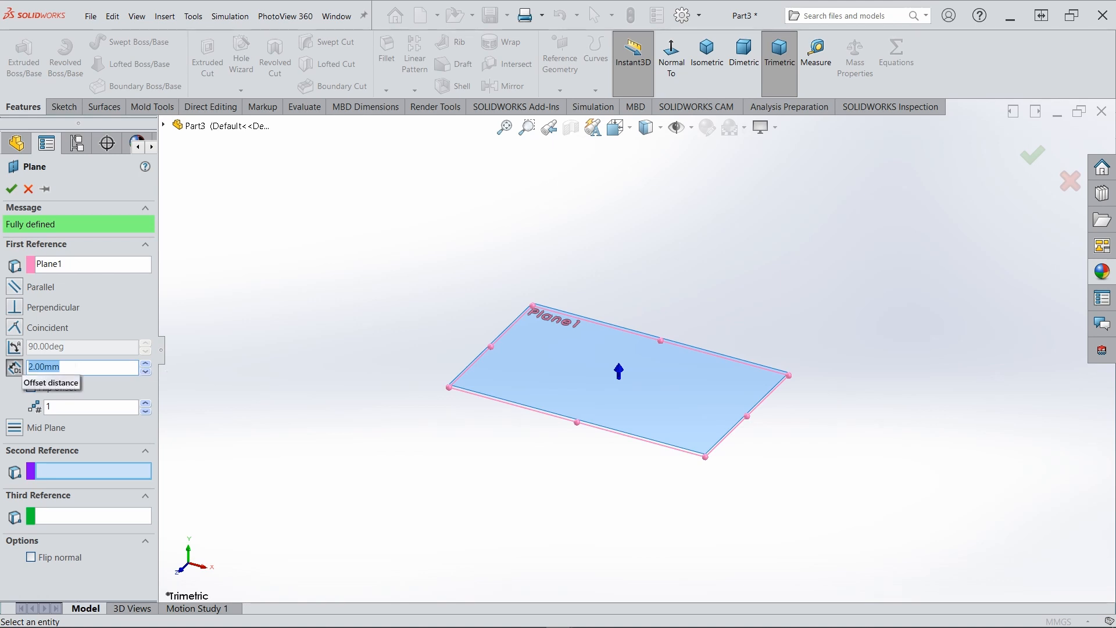
text(45)
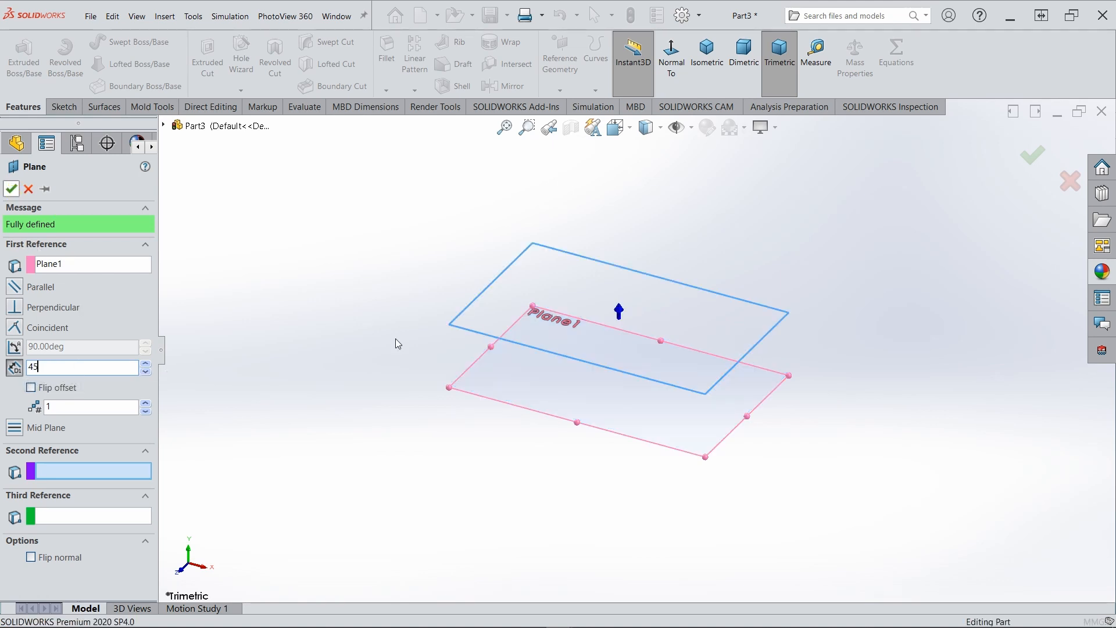
key(Return)
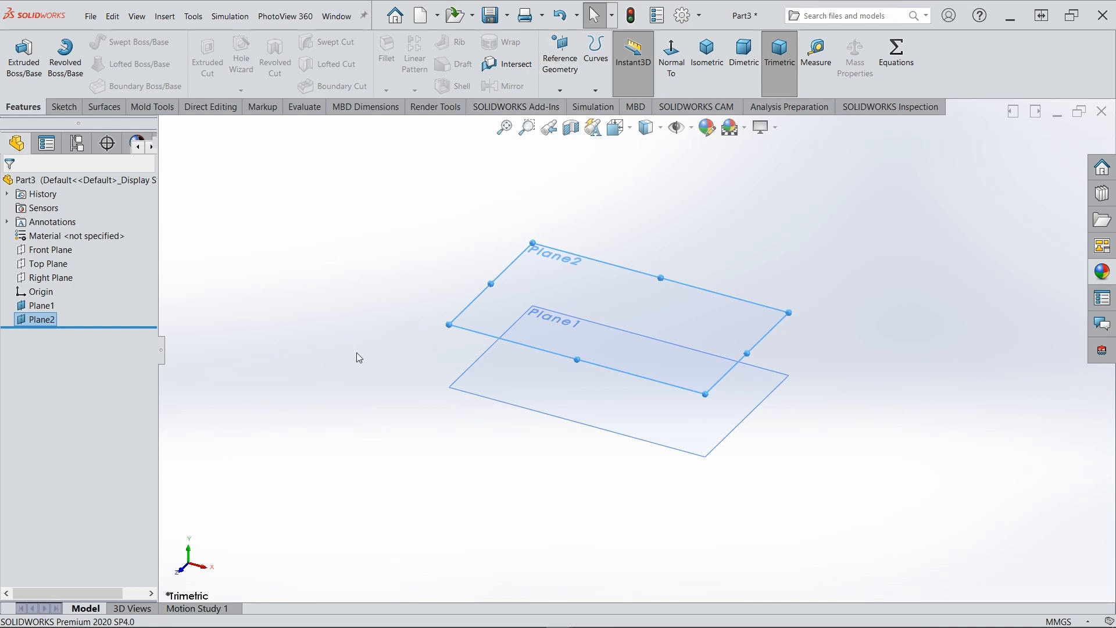
Step: Create a third reference plane offset 75 mm above Plane2
click(564, 51)
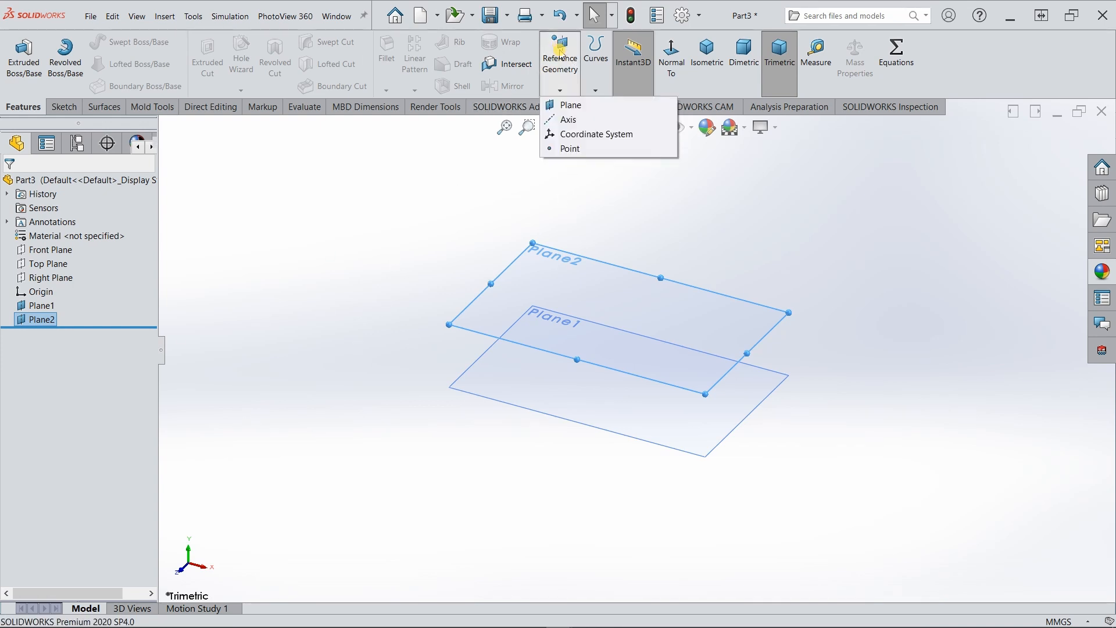
click(566, 107)
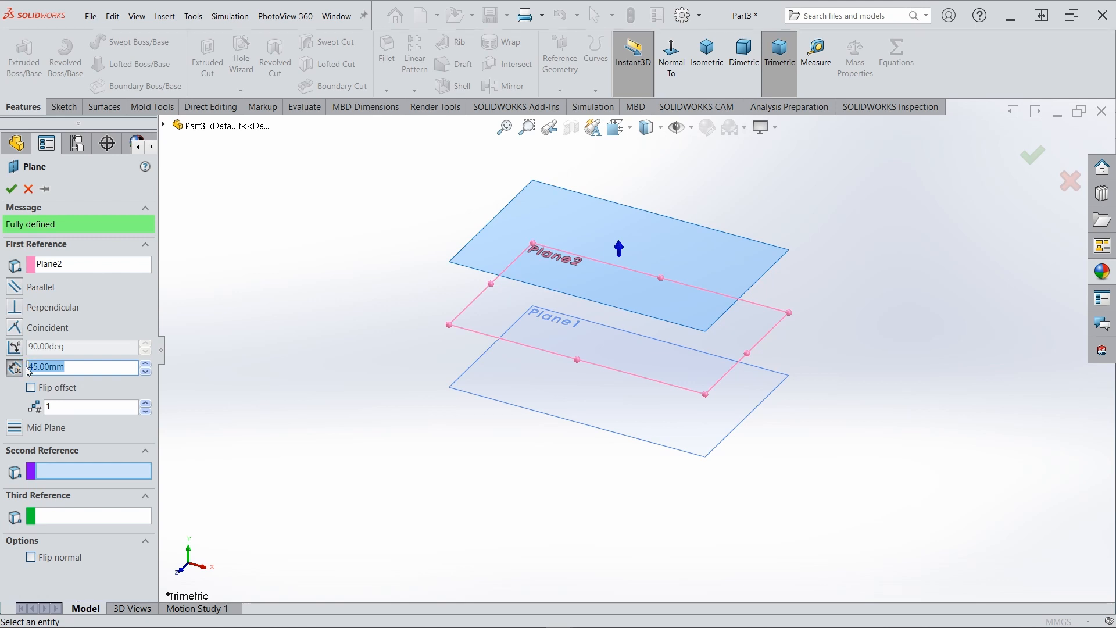
text(75)
click(11, 188)
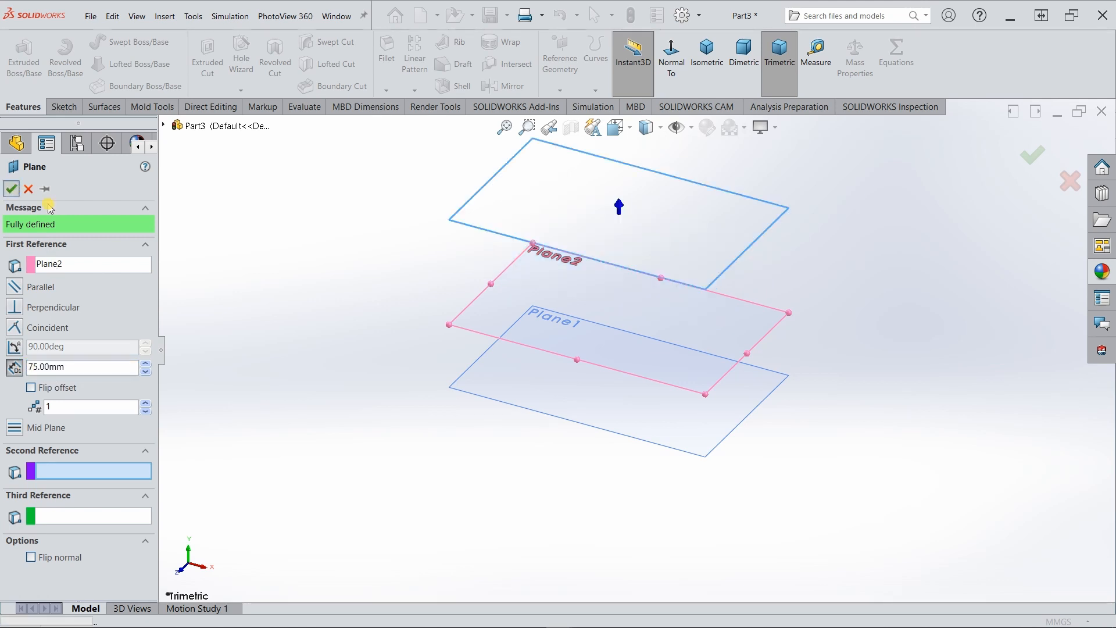
scroll(625, 305, up, 2)
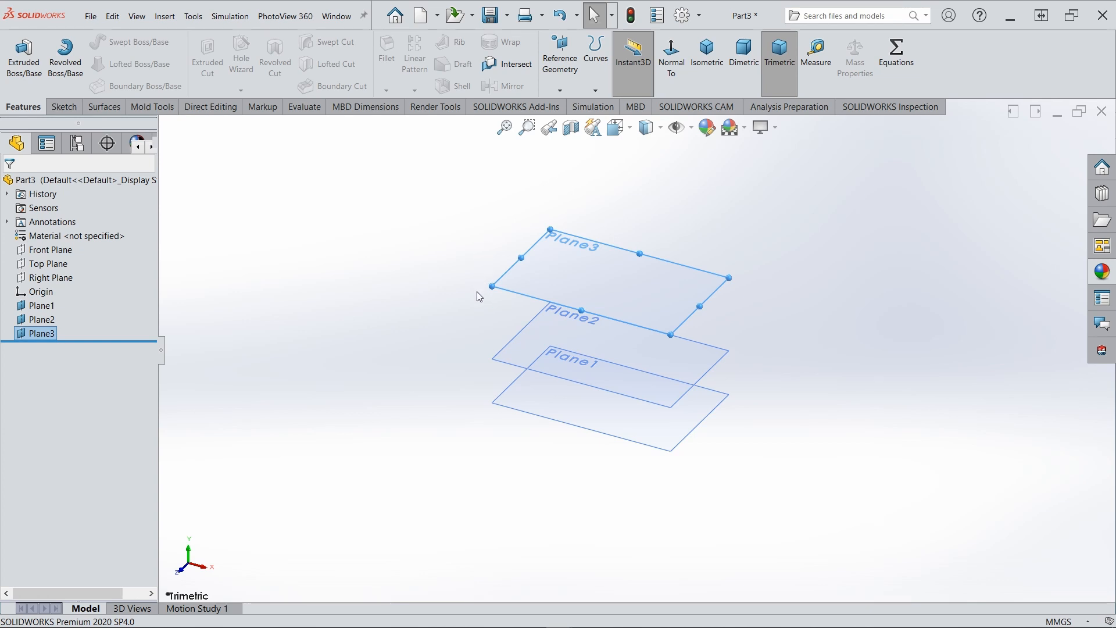
click(343, 297)
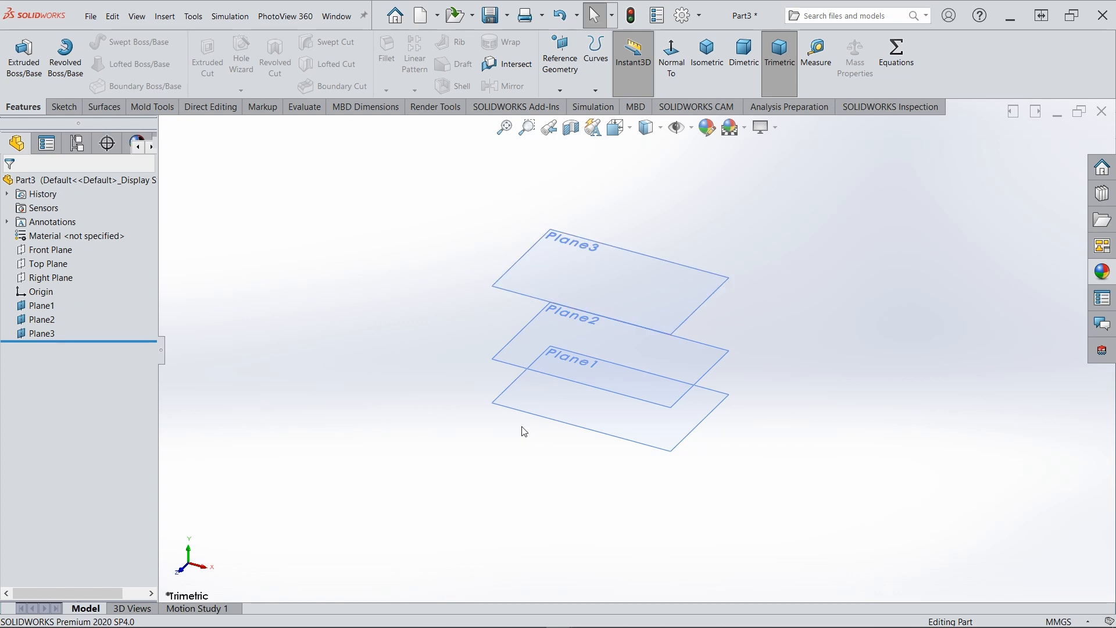
Step: Sketch a 30 mm diameter circle centred on the origin on the Top Plane, and exit the sketch
click(54, 267)
click(410, 437)
click(51, 269)
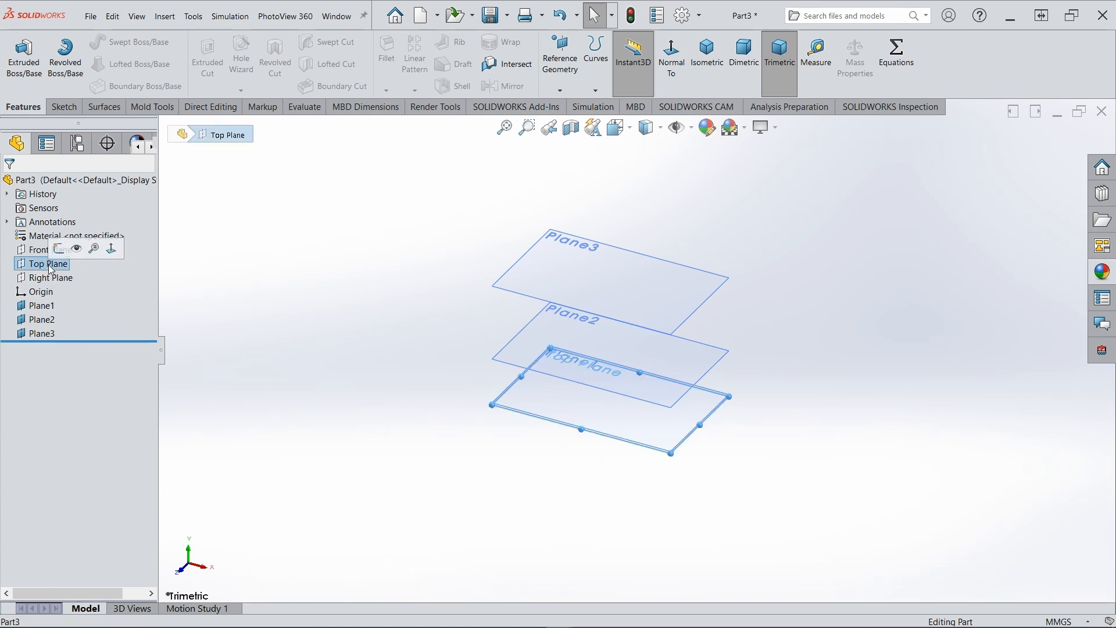
click(59, 249)
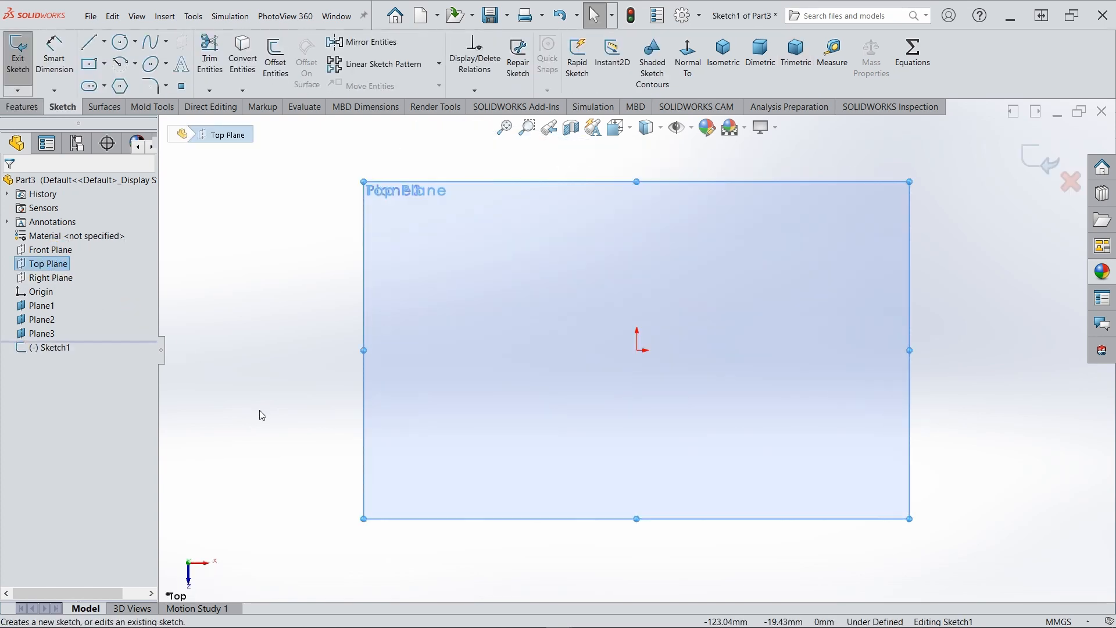
click(120, 41)
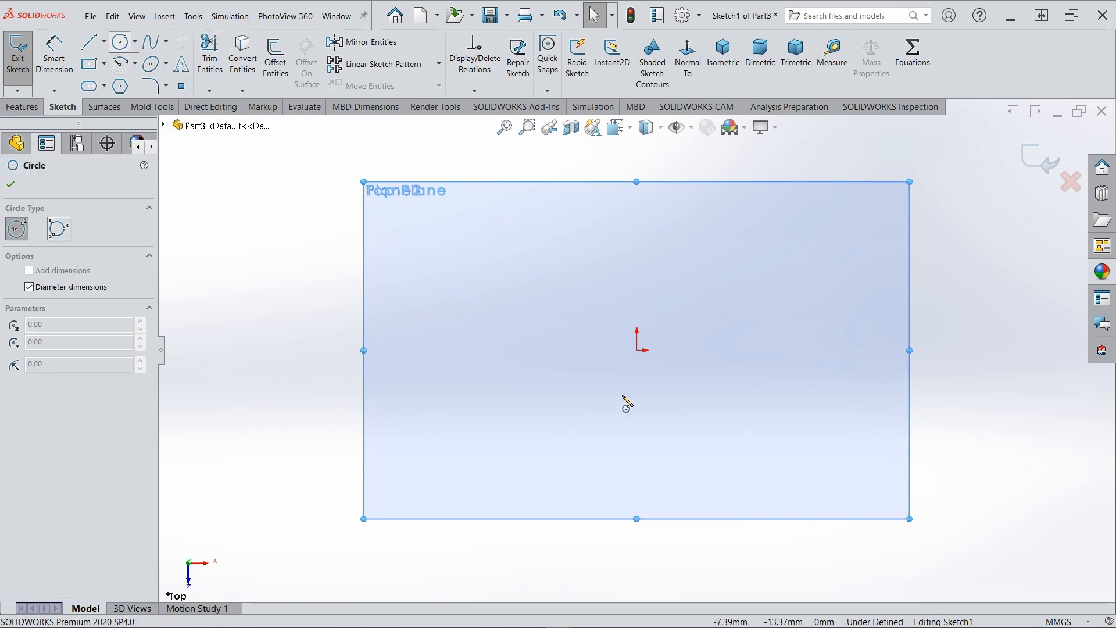
click(637, 350)
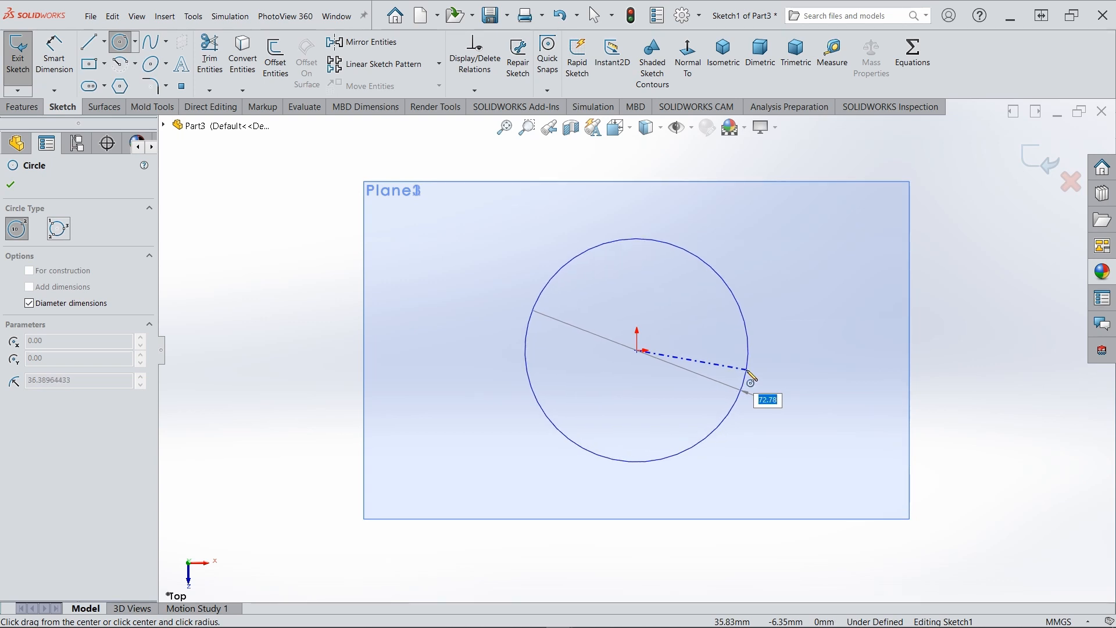
text(30)
key(Return)
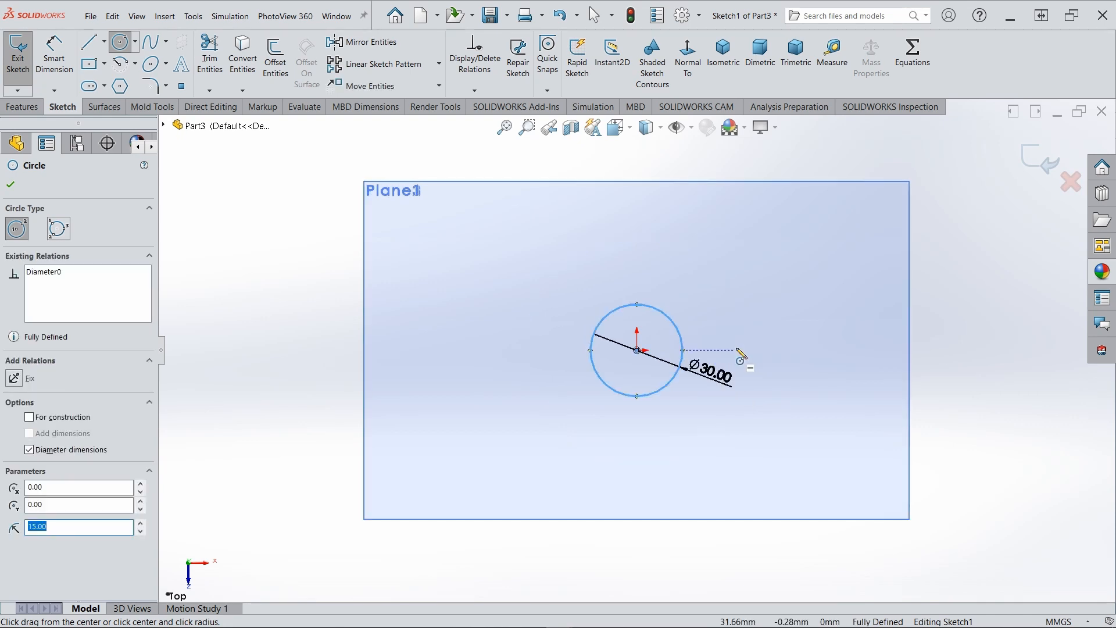
click(1032, 161)
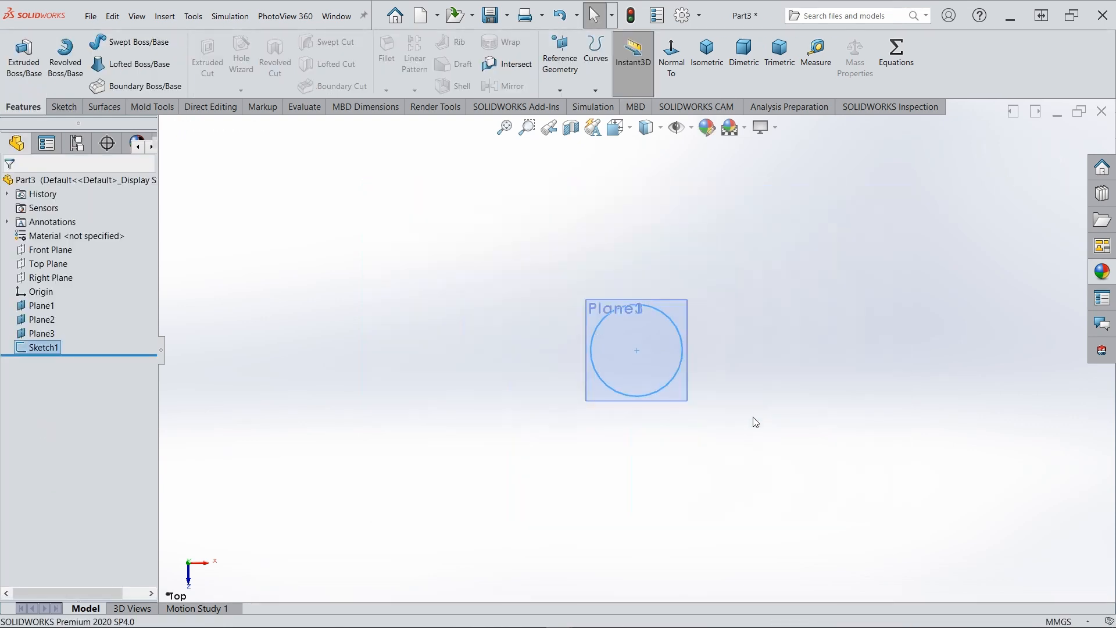
Step: Examine the stacked planes from the side, comparing the circle on the Top Plane with Plane1 just above it
middle_drag(679, 380, 681, 240)
scroll(586, 474, up, 2)
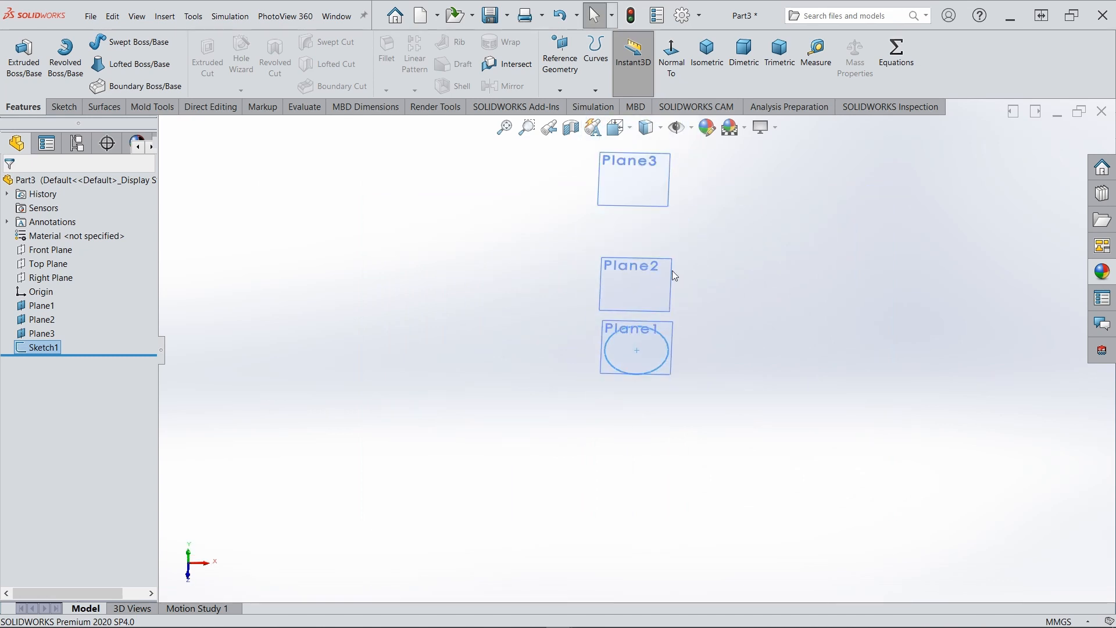
scroll(699, 244, down, 2)
mouse_move(700, 324)
middle_down()
mouse_move(698, 260)
mouse_move(683, 248)
mouse_move(702, 215)
mouse_move(688, 306)
middle_up()
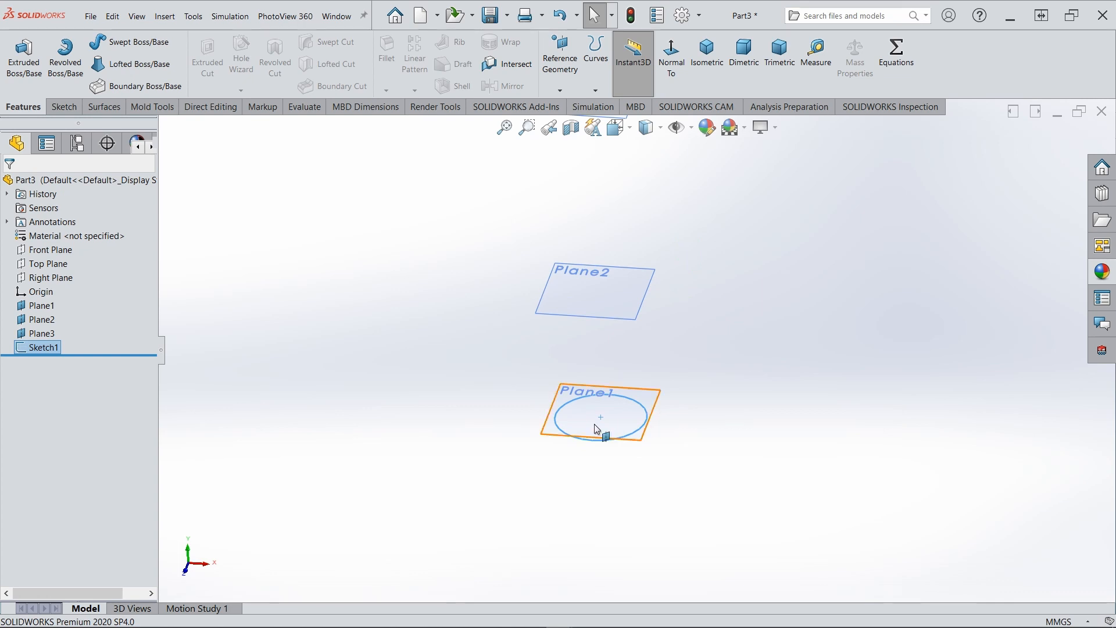
scroll(598, 436, down, 3)
mouse_move(527, 451)
middle_down()
mouse_move(523, 357)
mouse_move(548, 409)
mouse_move(565, 410)
middle_up()
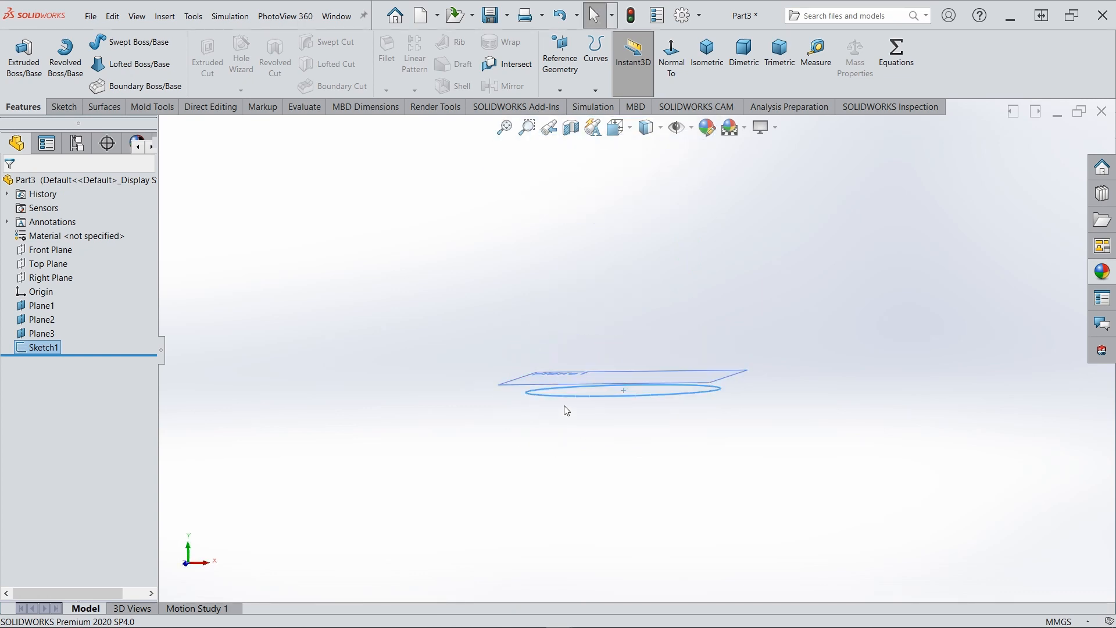
click(555, 399)
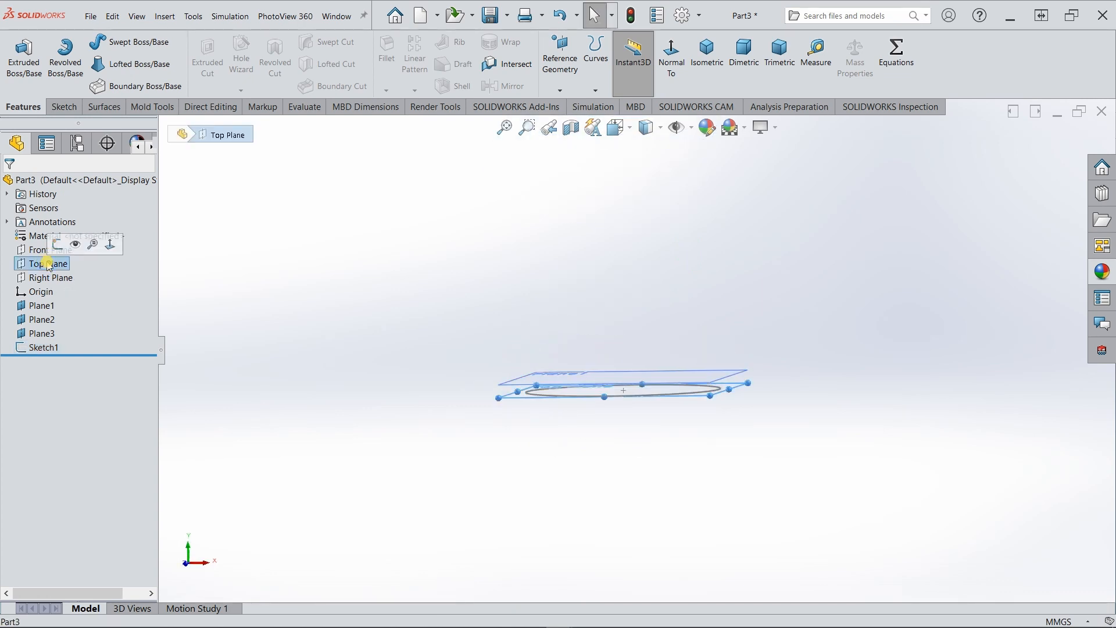
click(498, 403)
mouse_move(499, 403)
middle_down()
mouse_move(513, 439)
mouse_move(468, 420)
mouse_move(480, 428)
mouse_move(508, 401)
middle_up()
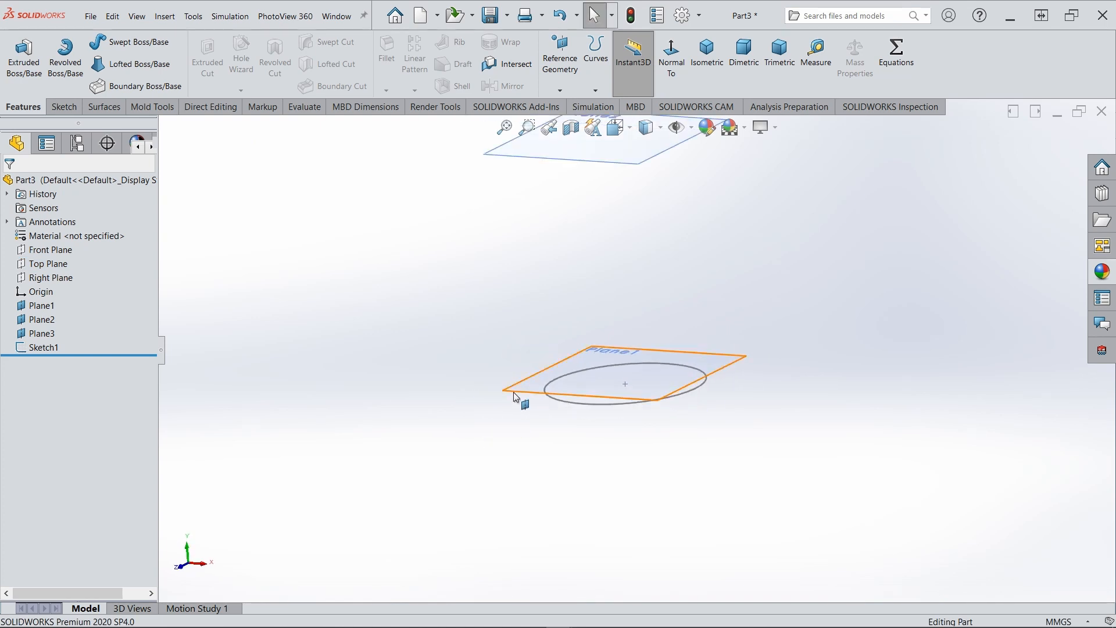
Step: Sketch a 30 mm diameter circle centred on the origin on Plane1, and exit the sketch
click(514, 392)
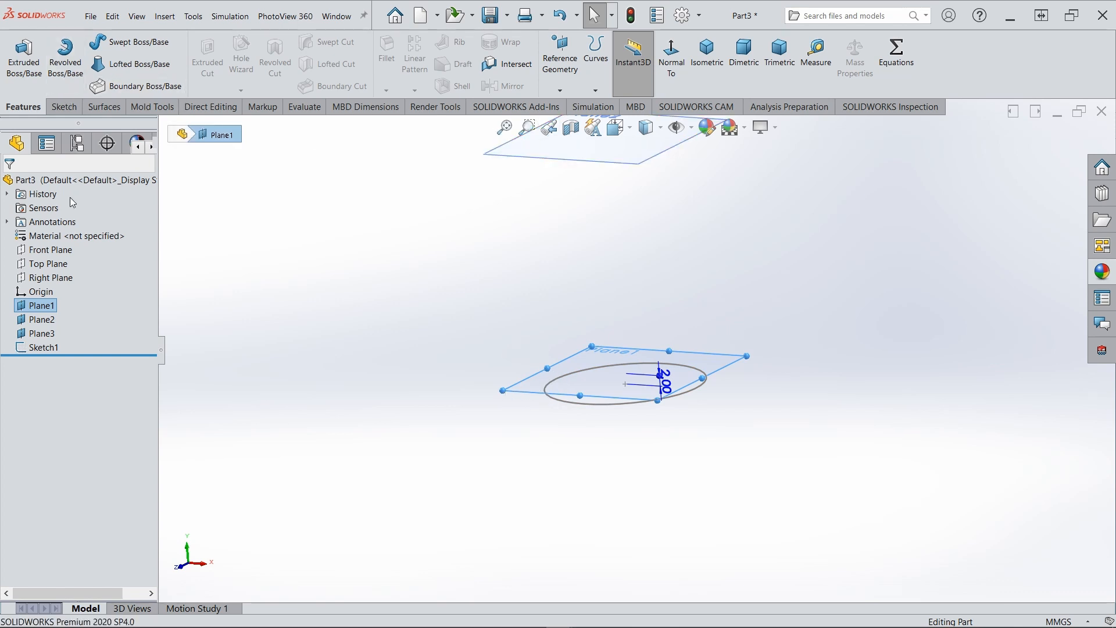
click(483, 402)
click(516, 392)
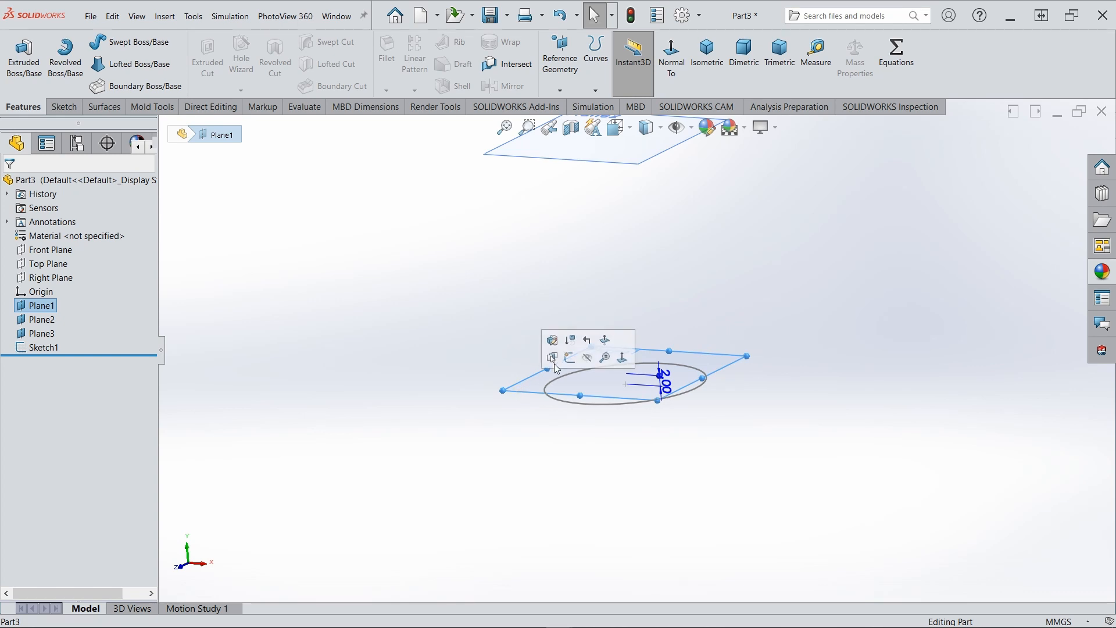
click(570, 358)
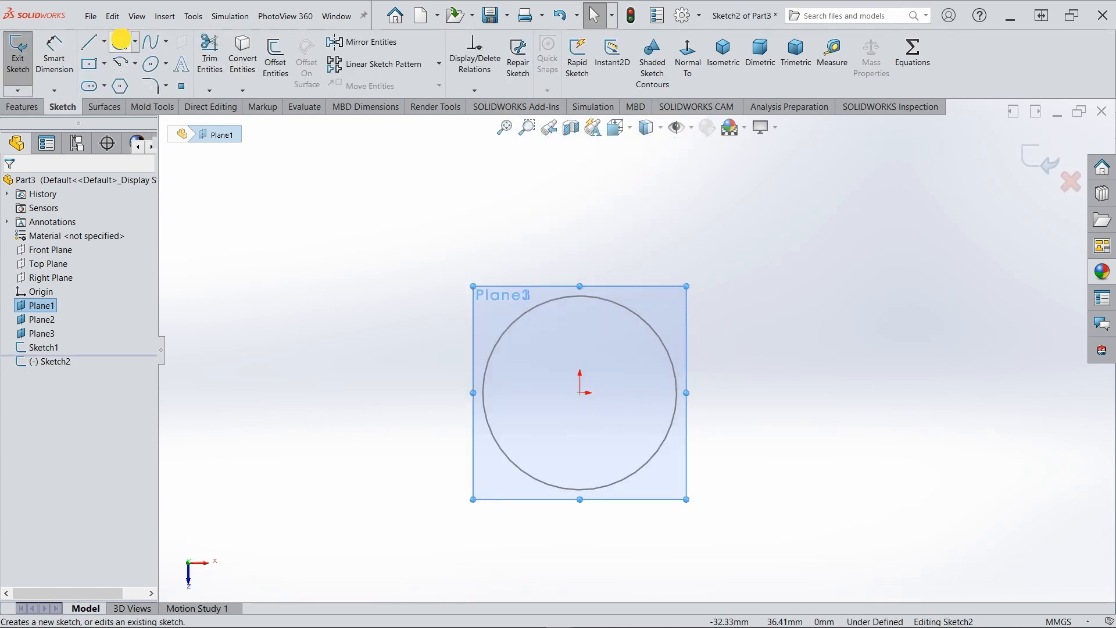
click(120, 42)
click(581, 393)
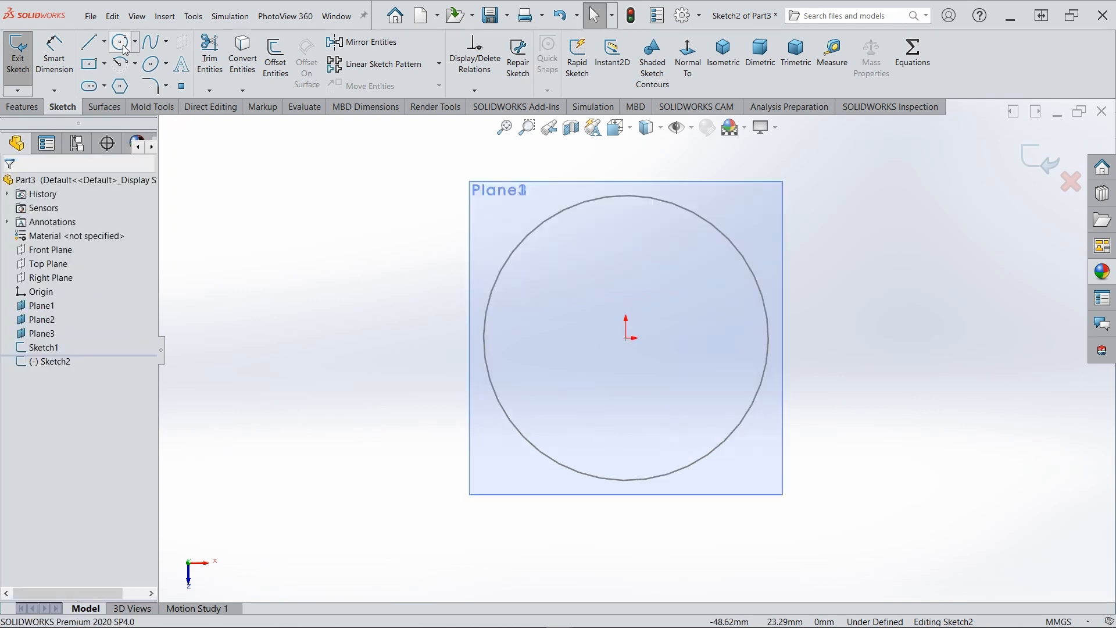
click(120, 42)
click(627, 338)
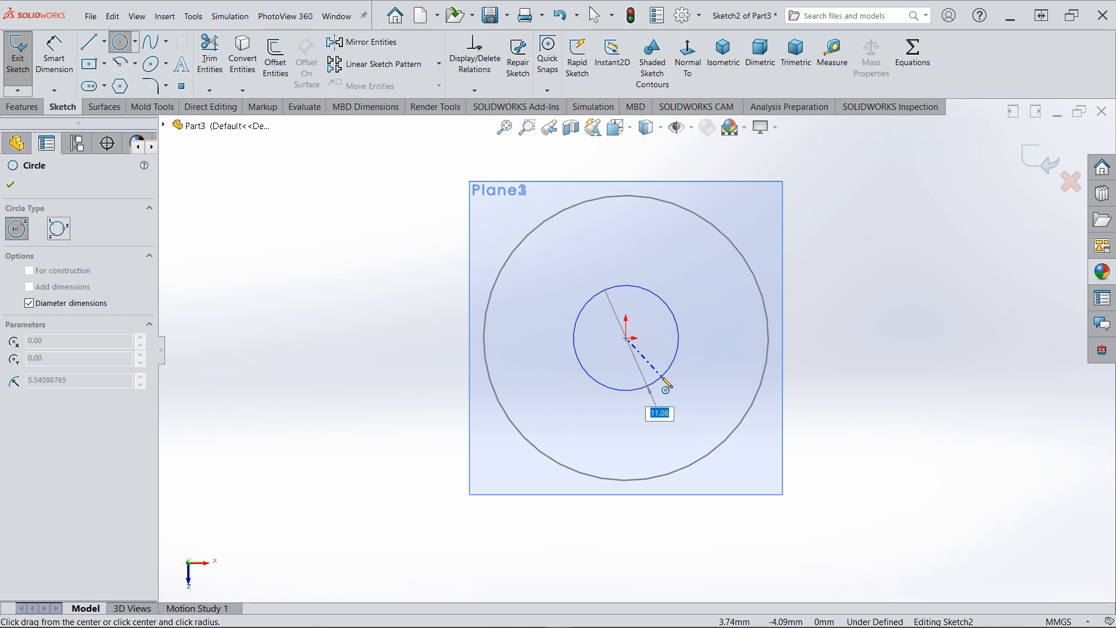
text(30)
key(Return)
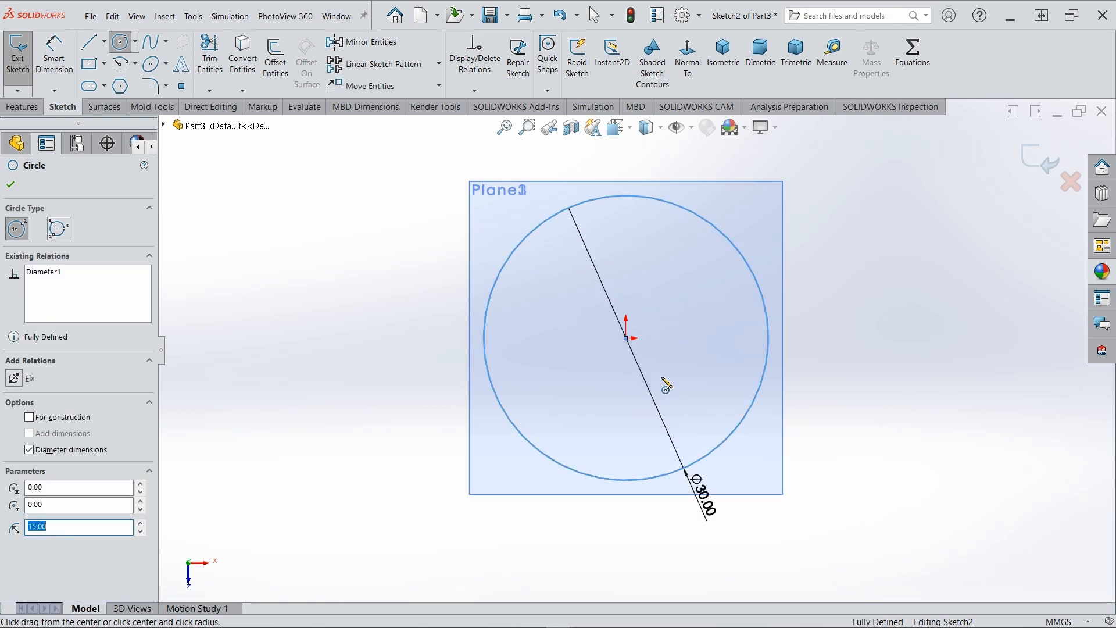
key(Escape)
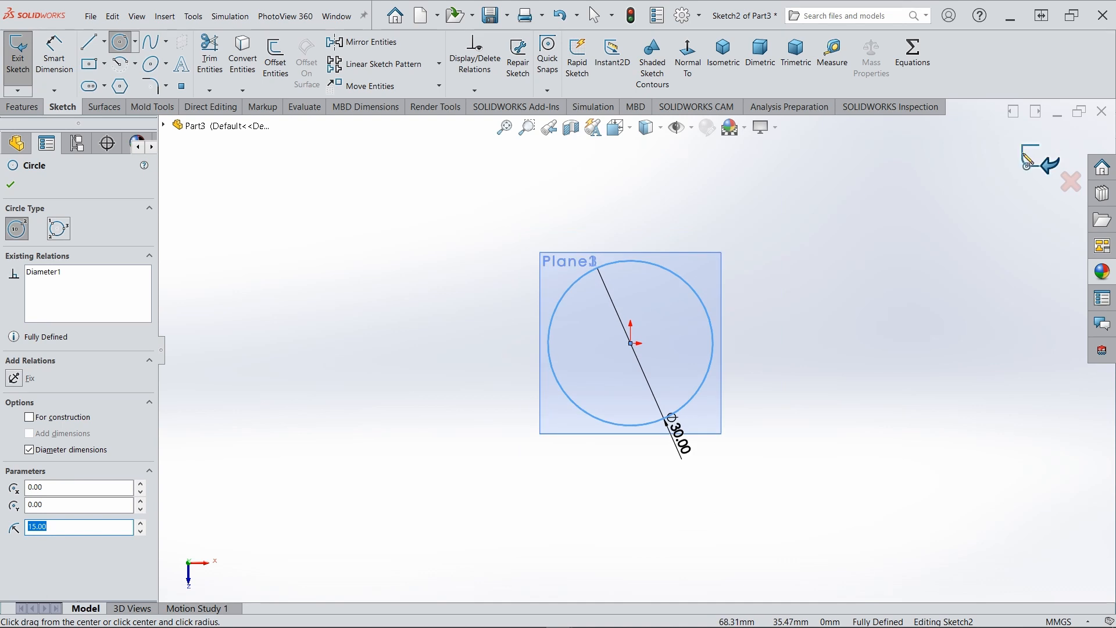
key(ctrl+b)
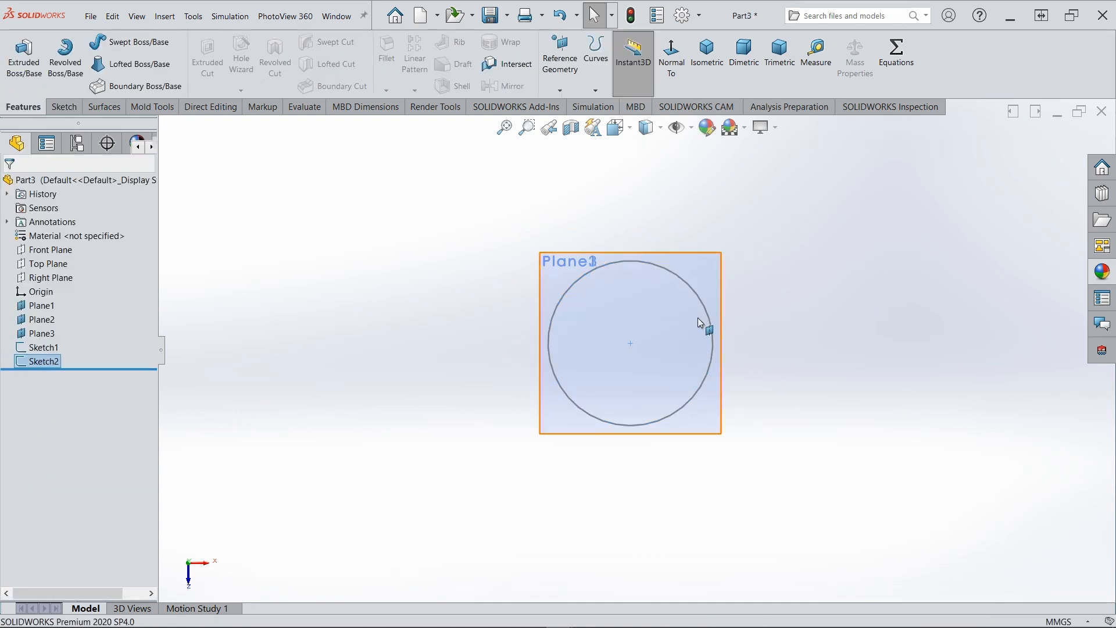
Step: Sketch a 45 mm diameter circle centred on the origin on Plane2, and exit the sketch
middle_drag(697, 317, 666, 280)
scroll(666, 280, down, 3)
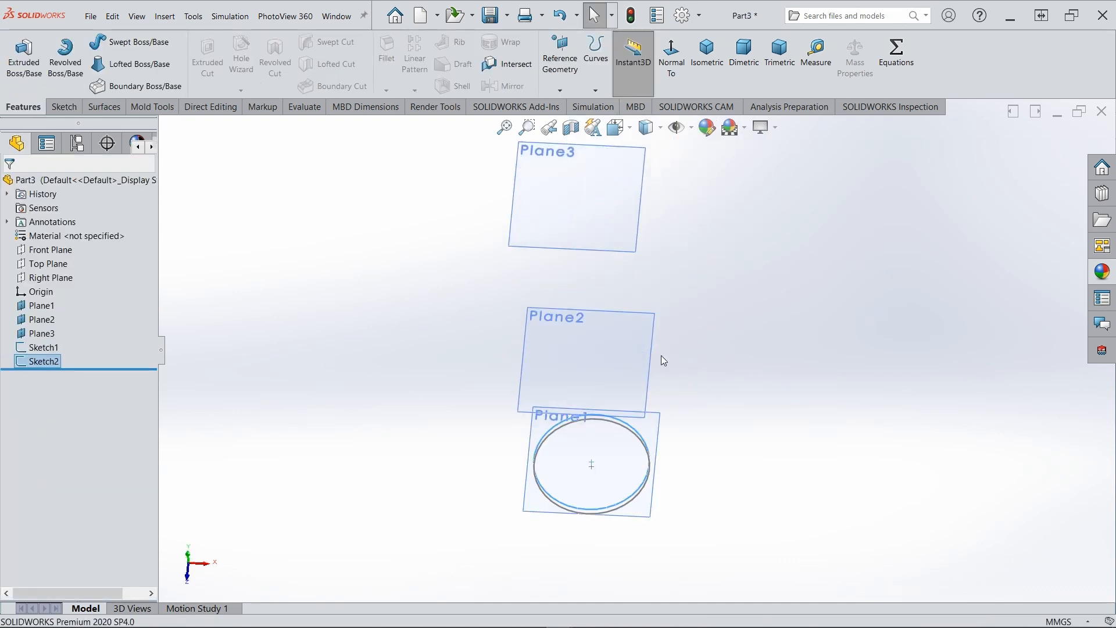
middle_drag(661, 358, 660, 316)
click(549, 375)
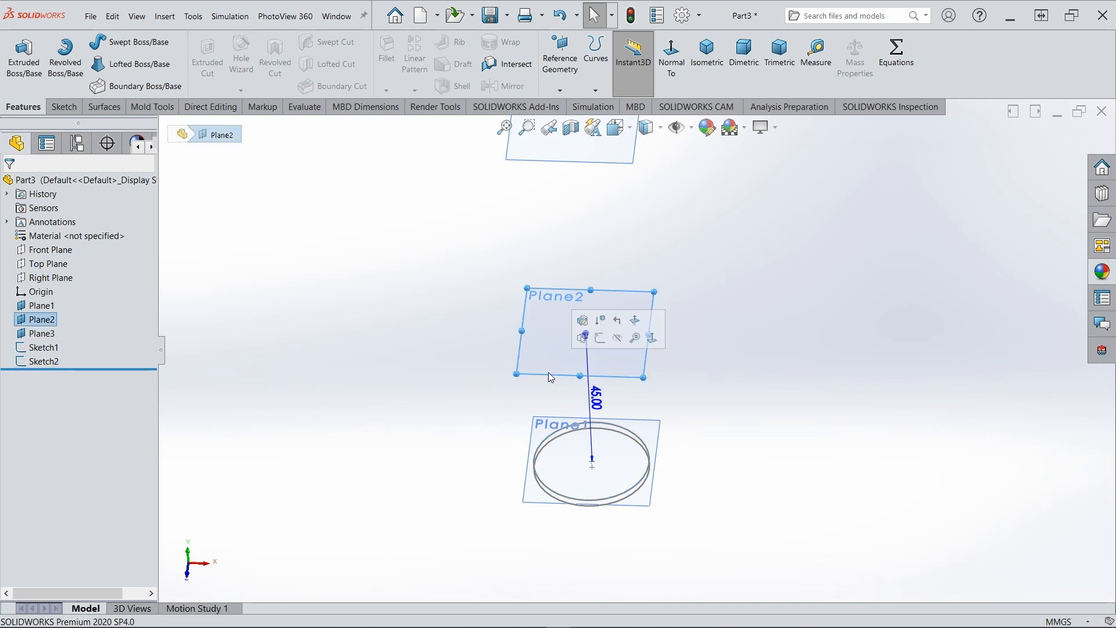
click(596, 342)
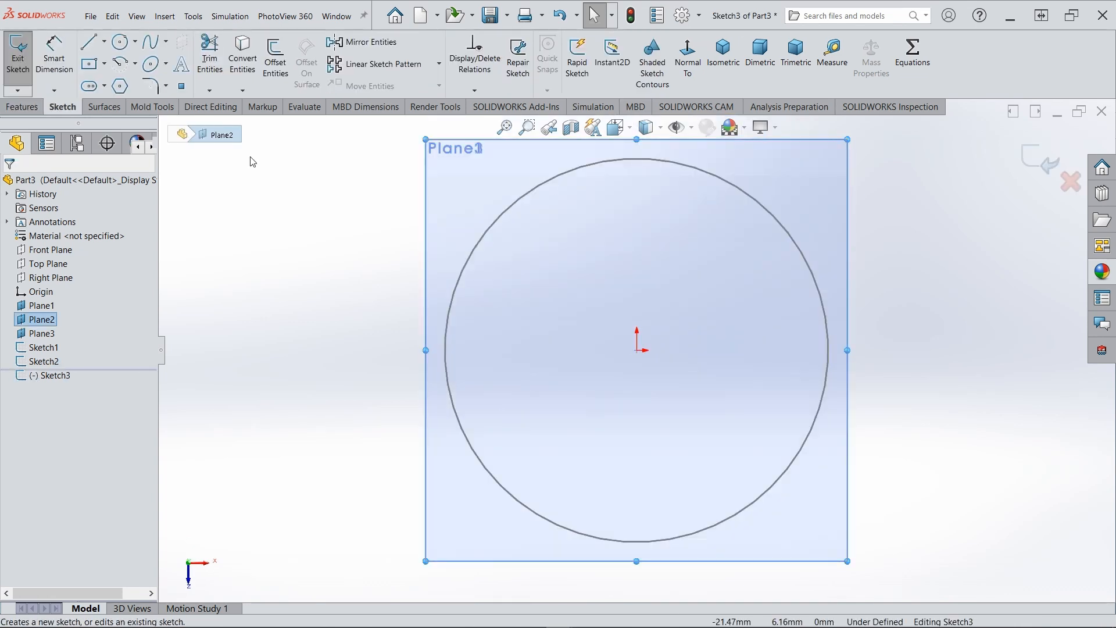
click(120, 42)
drag(637, 351, 688, 415)
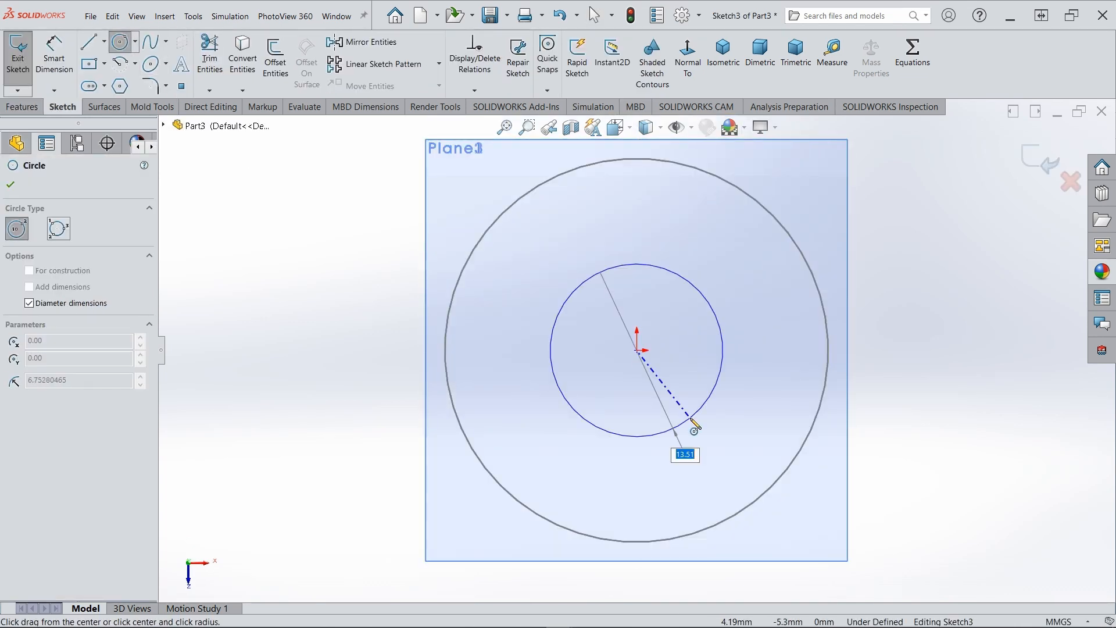
text(45)
key(Return)
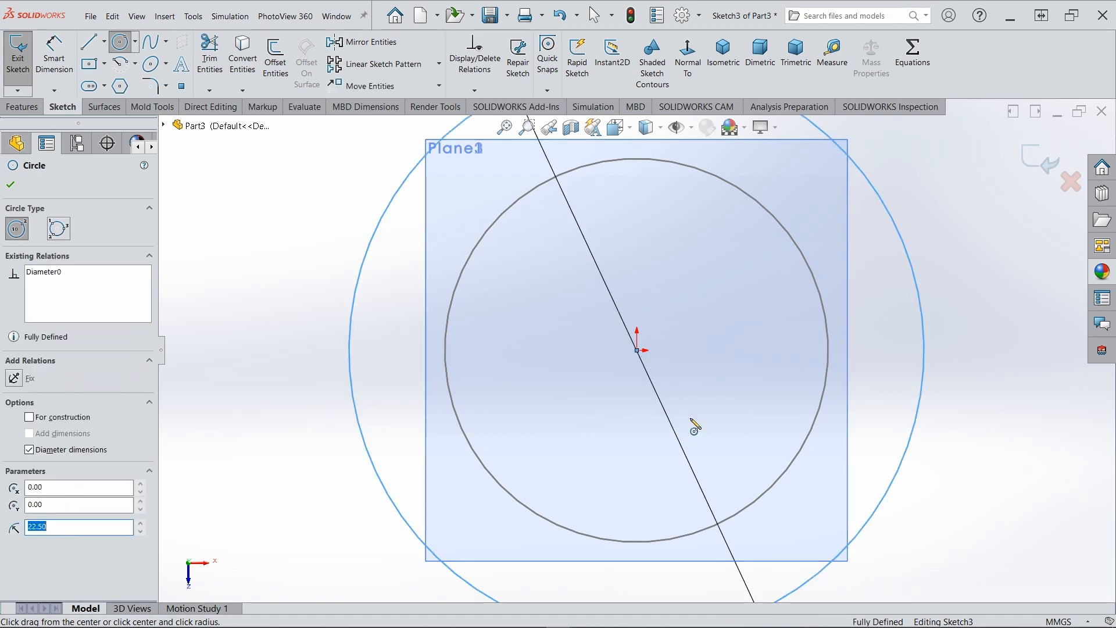
key(f)
click(1027, 160)
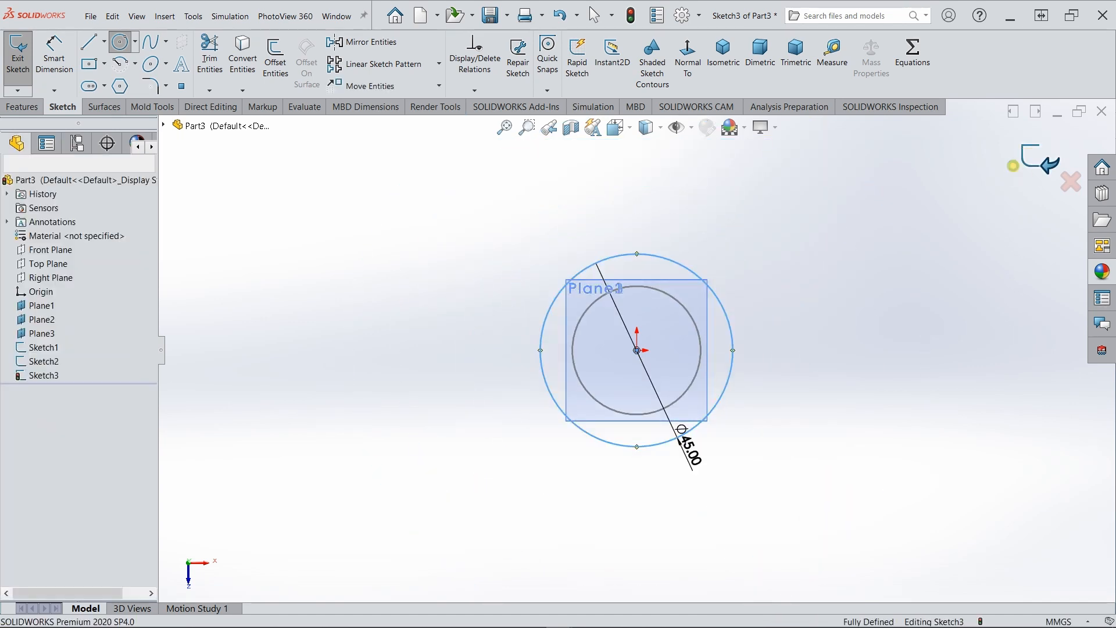
Step: Sketch a 30 mm diameter circle centred on the origin on Plane3, and exit the sketch
scroll(663, 437, up, 3)
middle_drag(695, 323, 643, 253)
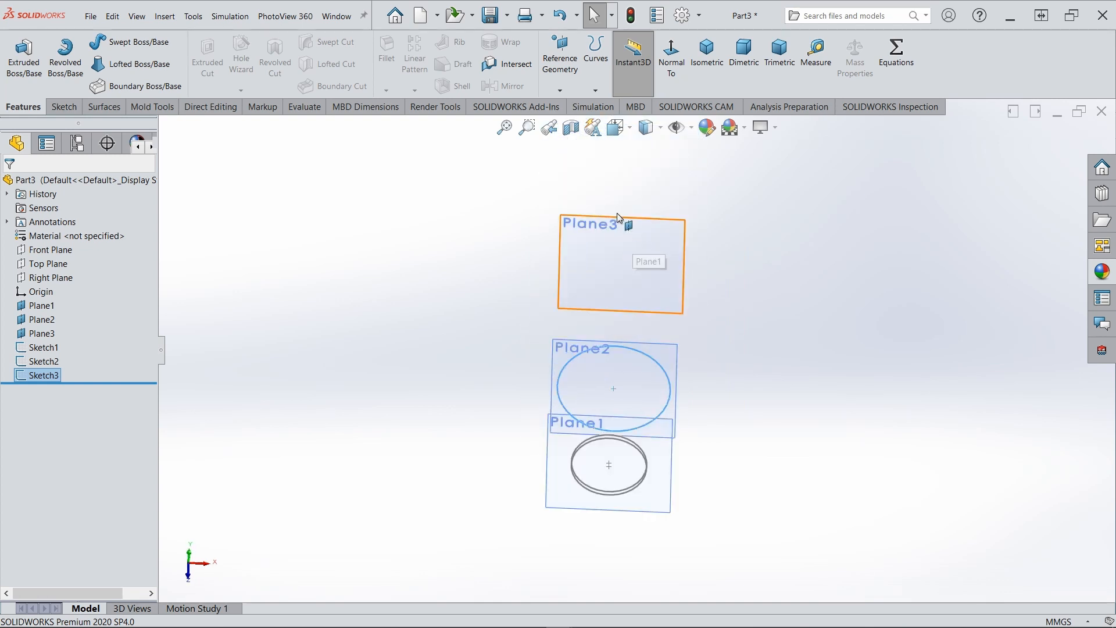
click(631, 219)
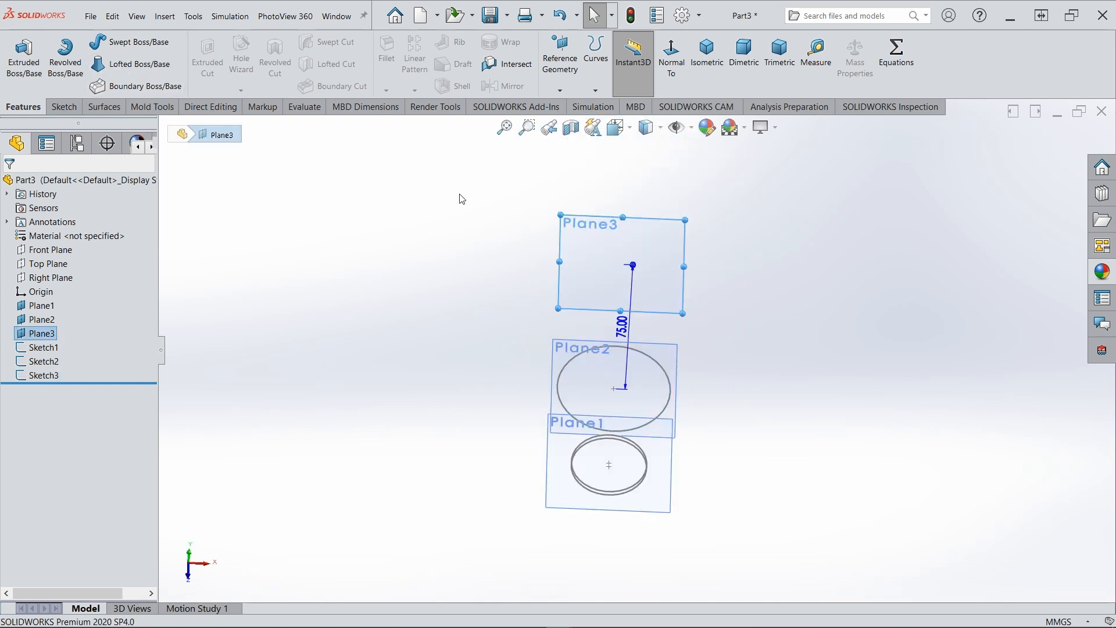
click(61, 106)
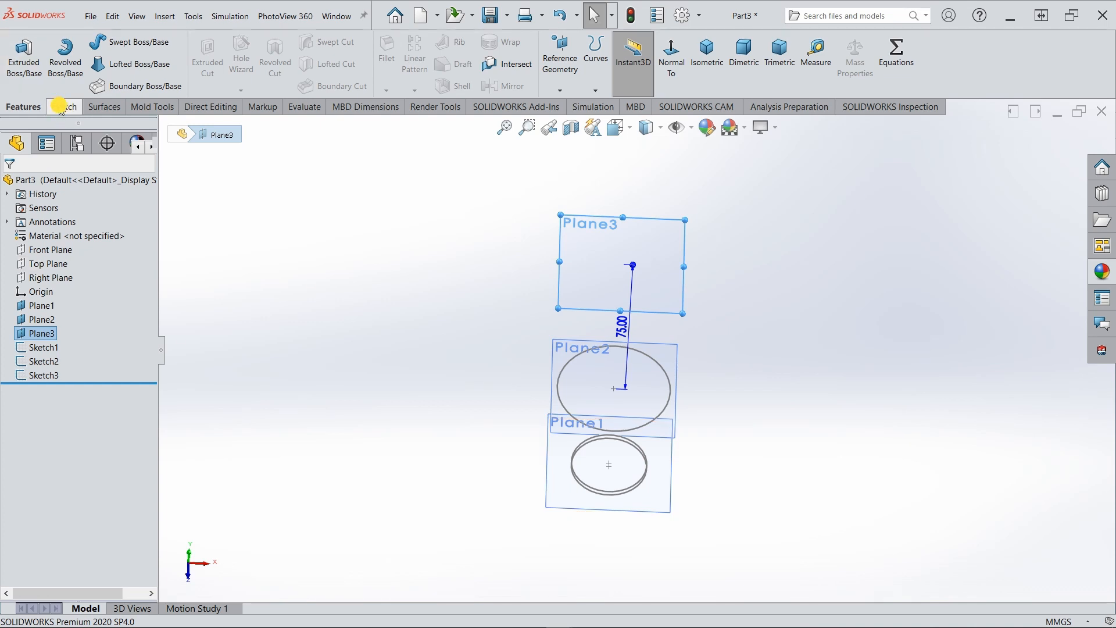
click(25, 51)
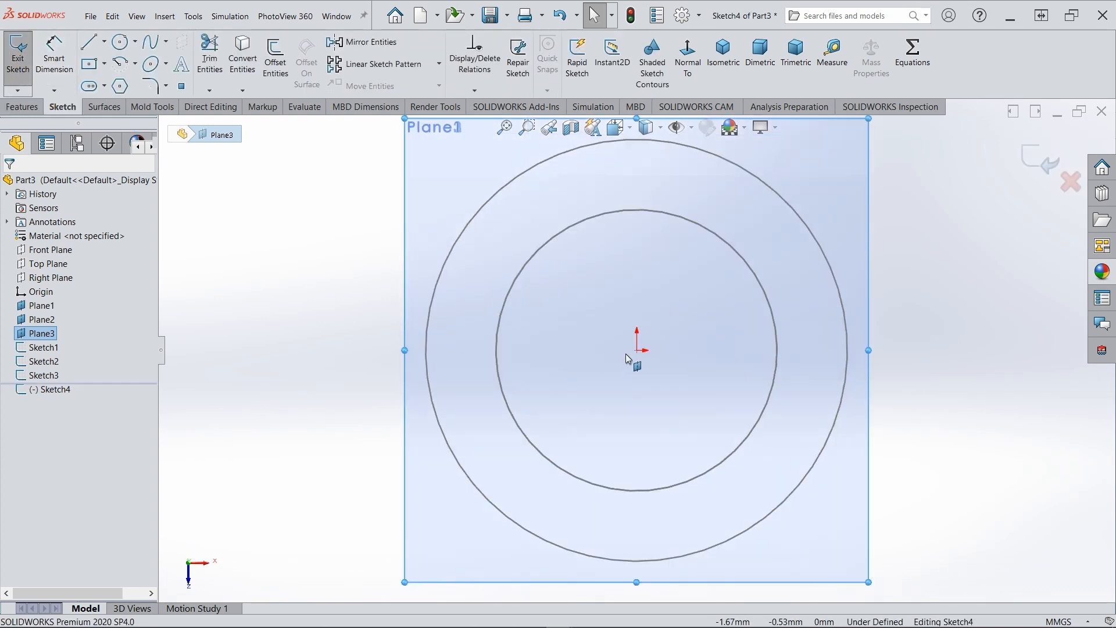
click(119, 42)
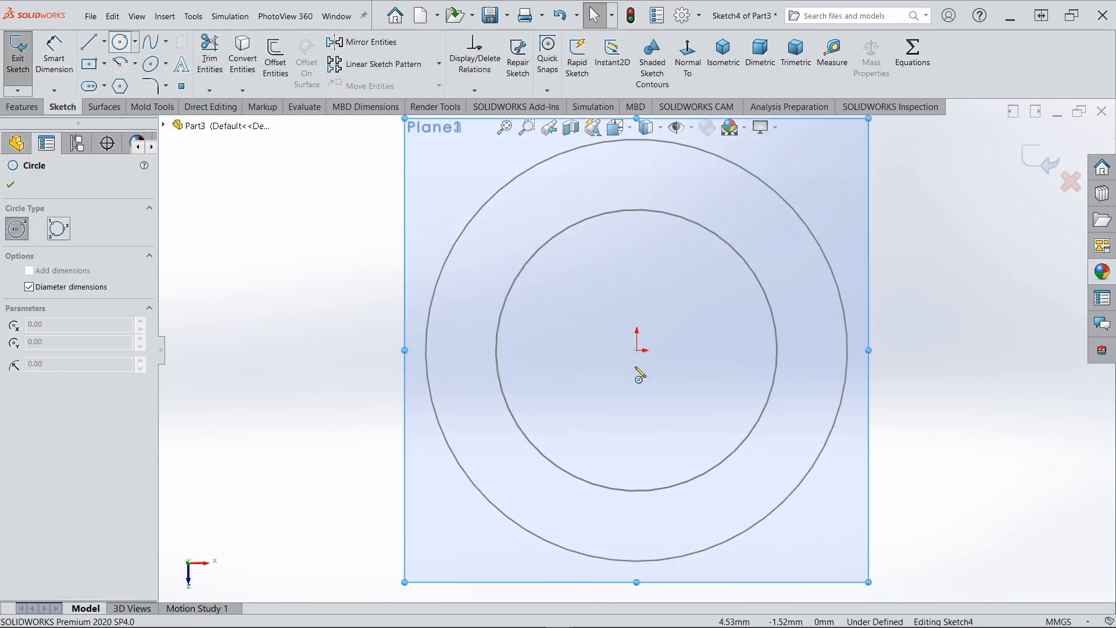
click(637, 350)
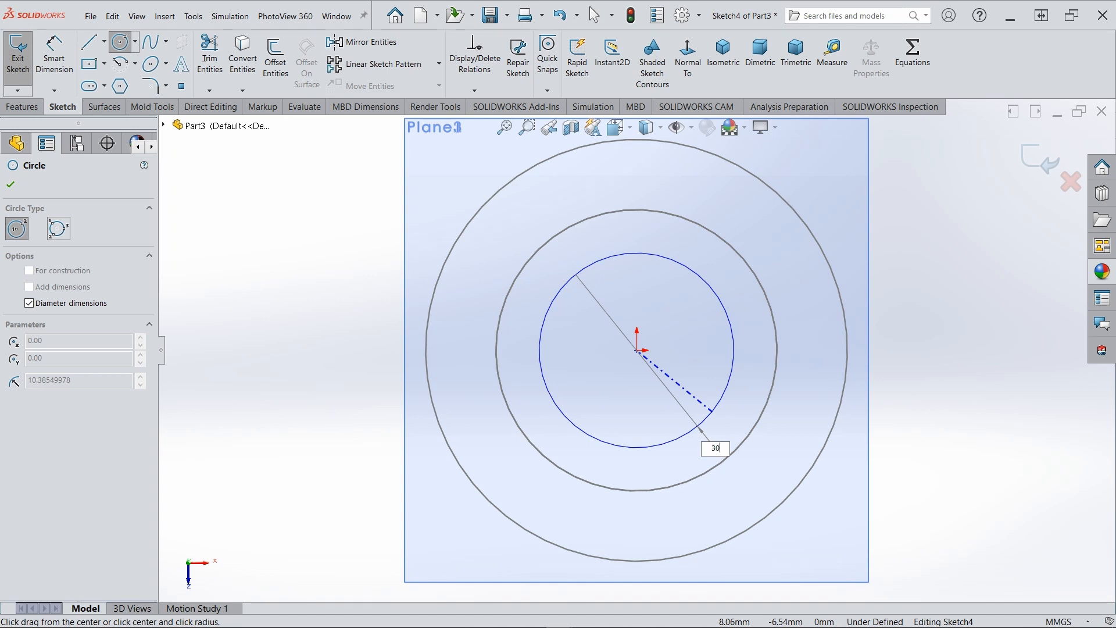
text(30)
key(Return)
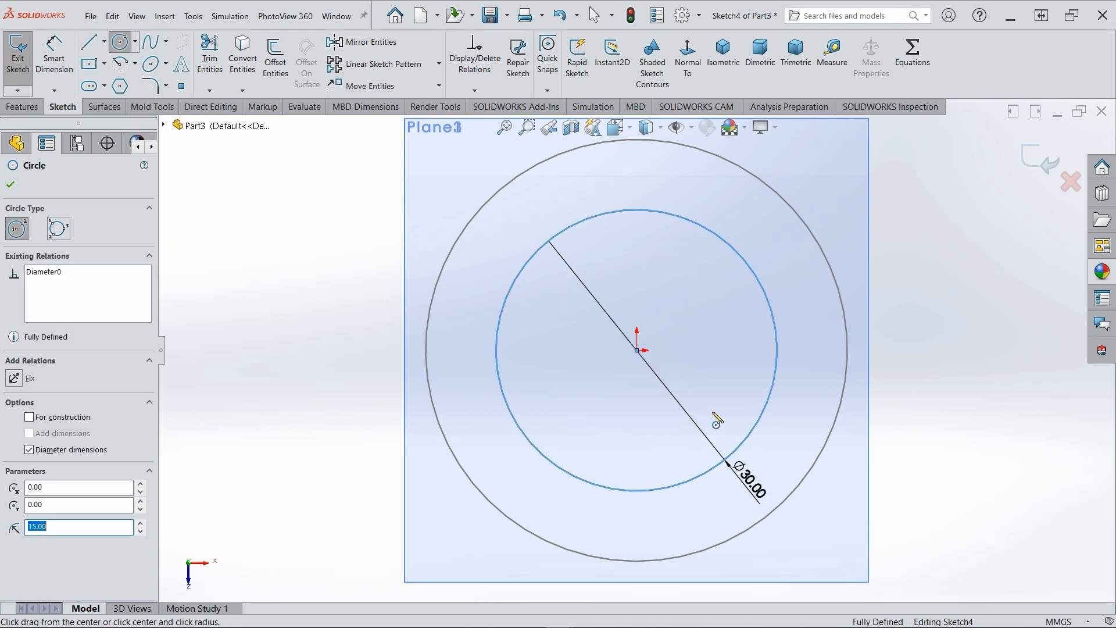
click(1034, 165)
Step: Set up a Lofted Boss/Base with the circles on Plane3 and Plane2 as its profiles
scroll(621, 439, up, 6)
middle_drag(622, 439, 665, 193)
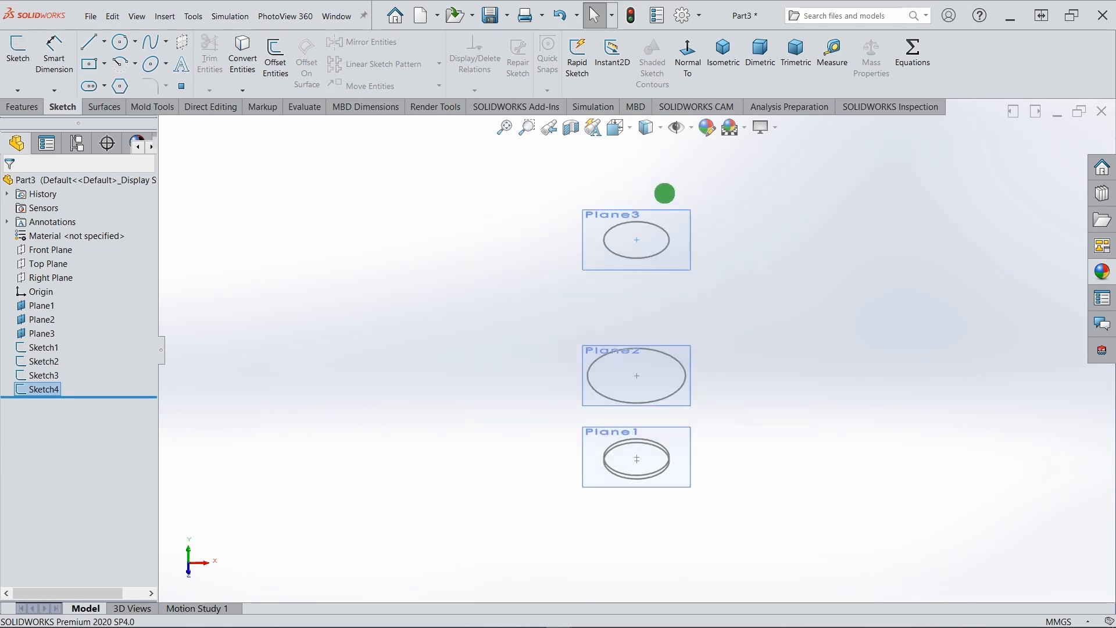
mouse_move(678, 439)
middle_down()
mouse_move(603, 368)
mouse_move(662, 378)
mouse_move(669, 333)
mouse_move(648, 248)
middle_up()
mouse_move(664, 375)
middle_down()
mouse_move(637, 366)
mouse_move(637, 381)
middle_up()
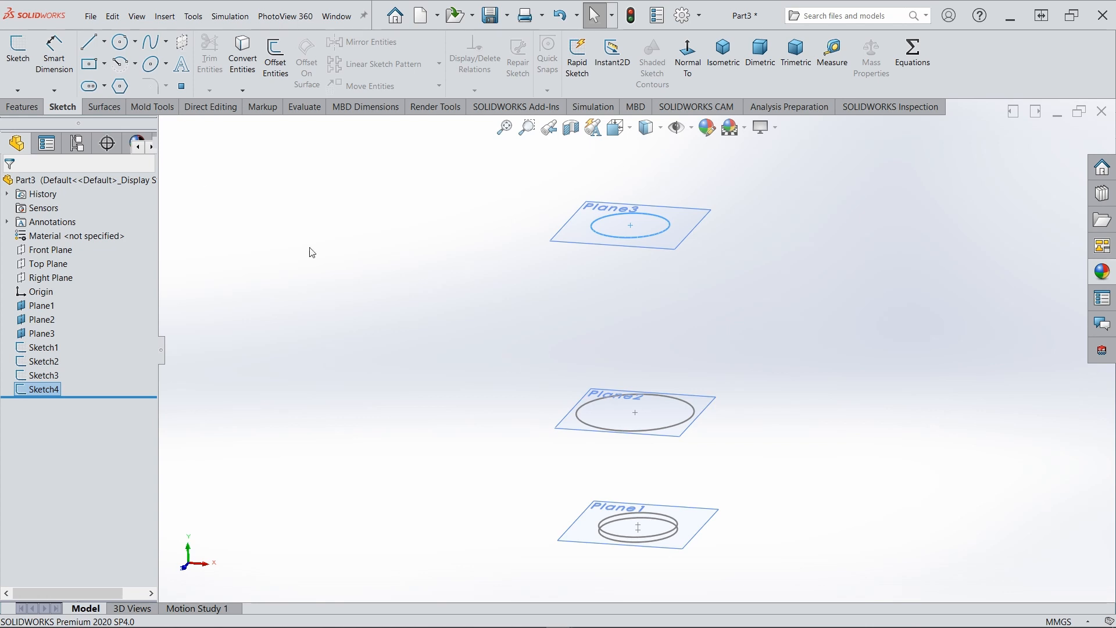
click(23, 108)
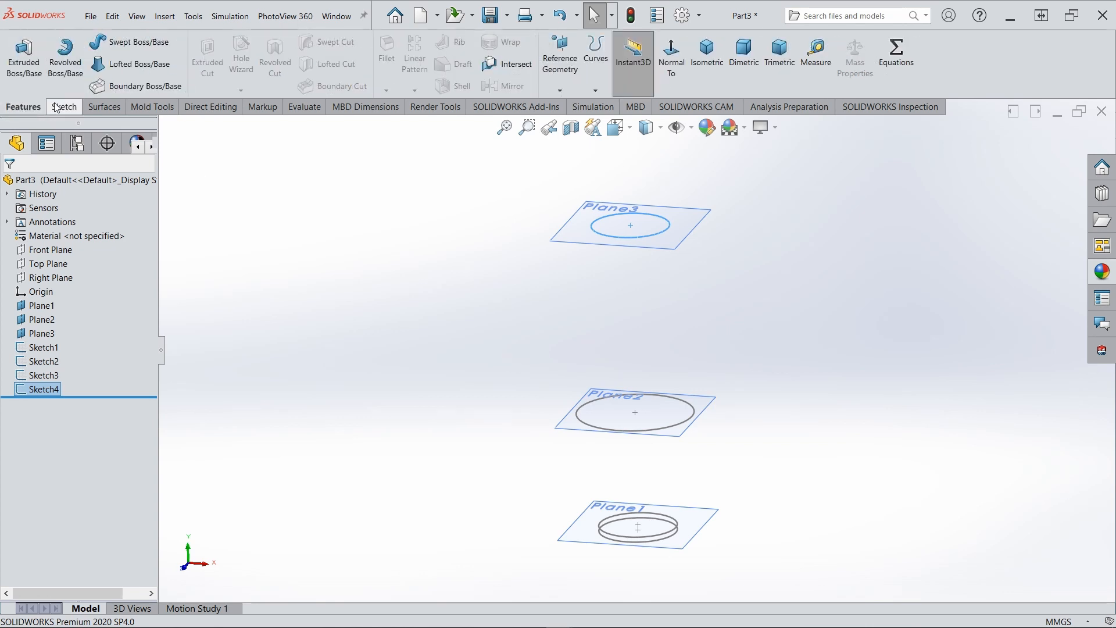
click(133, 65)
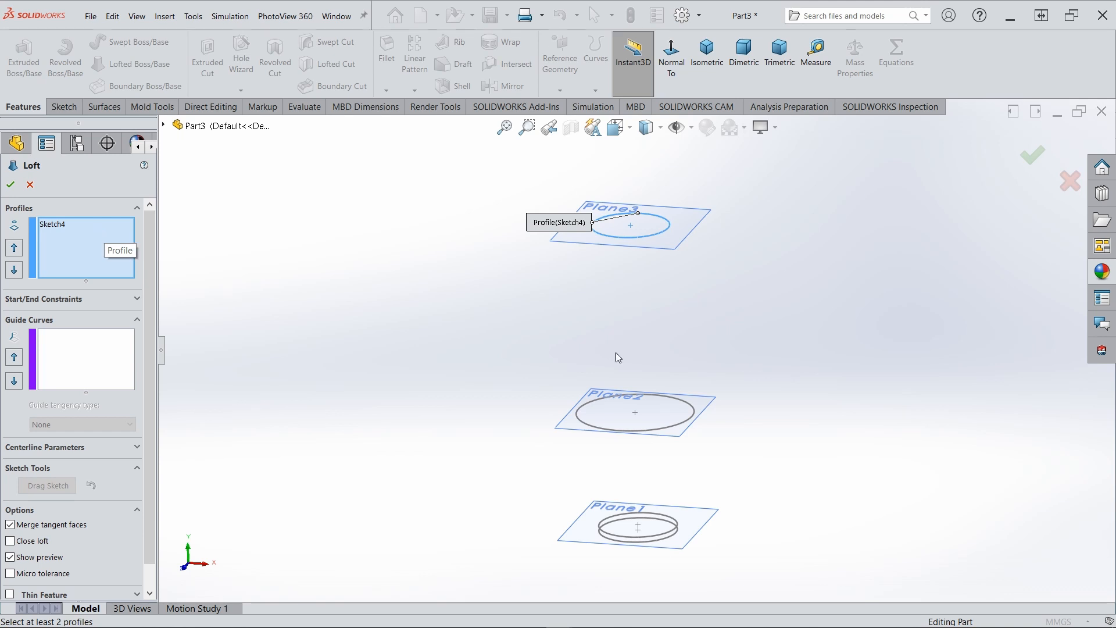
click(579, 420)
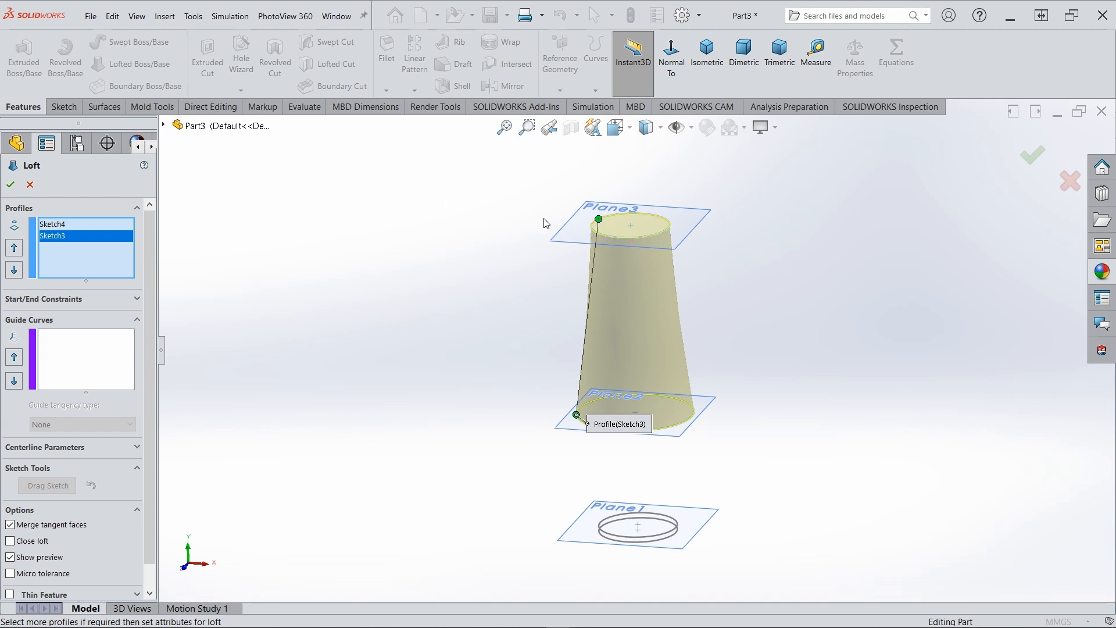
click(163, 126)
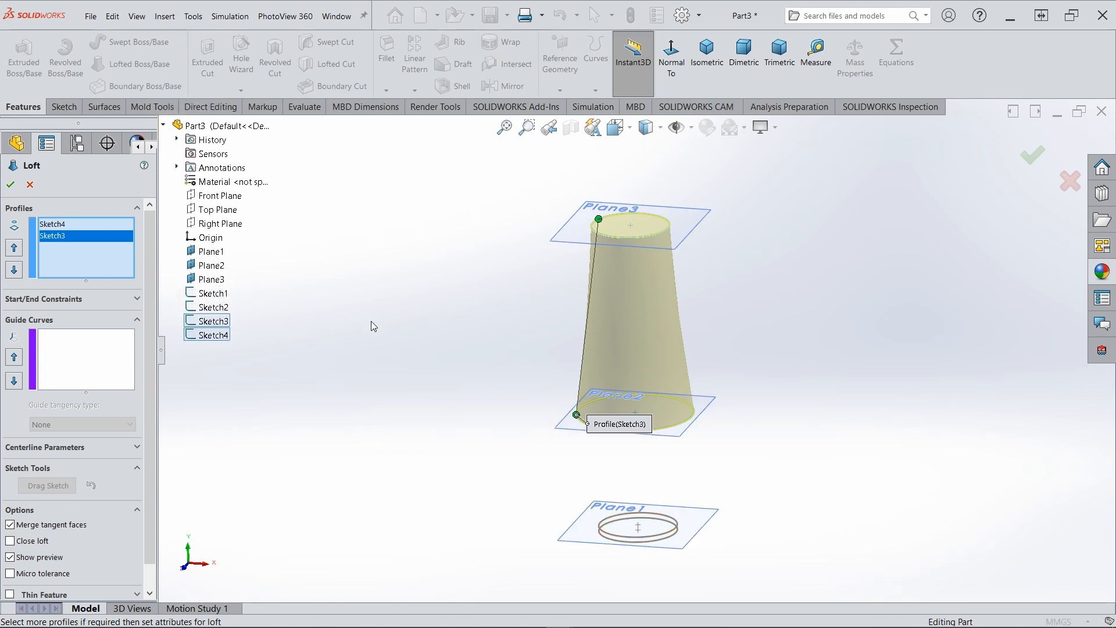
Step: Reposition the loft connector point along the Plane2 circle to line up with the one on the Plane3 circle, and accept the loft
scroll(615, 395, down, 3)
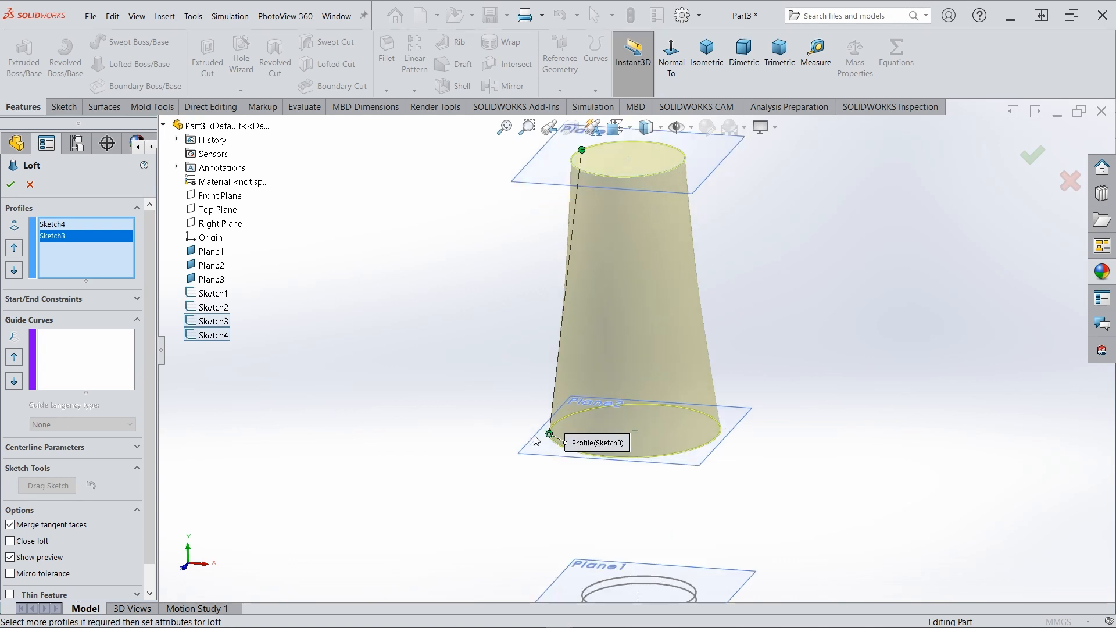
drag(549, 435, 563, 444)
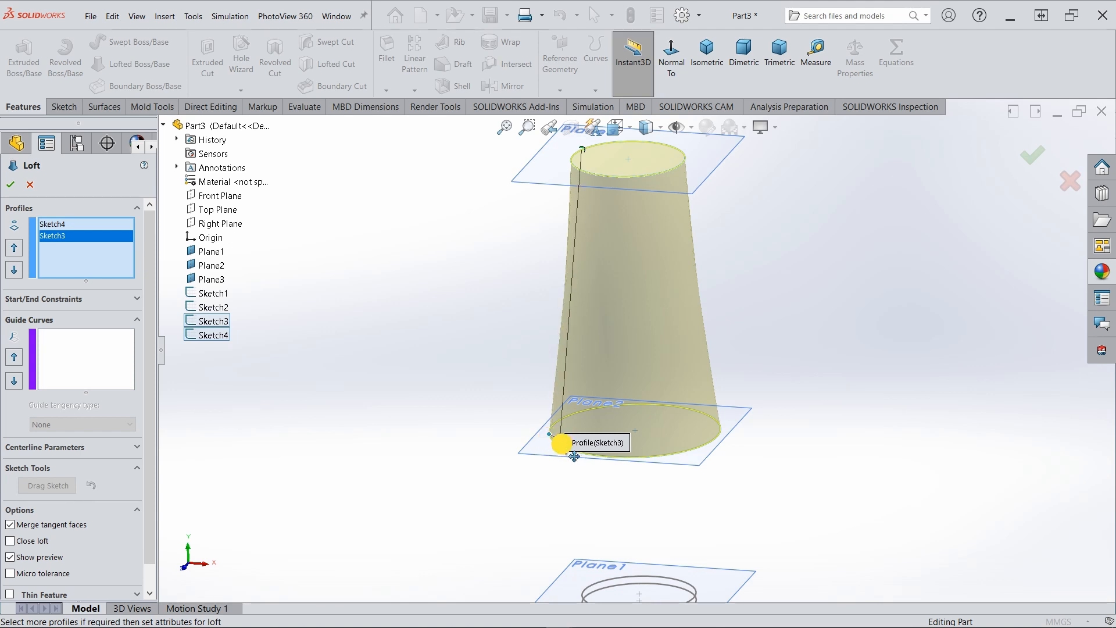
middle_drag(517, 417, 621, 466)
mouse_move(625, 472)
mouse_down()
mouse_move(584, 459)
mouse_move(556, 410)
mouse_up()
scroll(557, 410, up, 5)
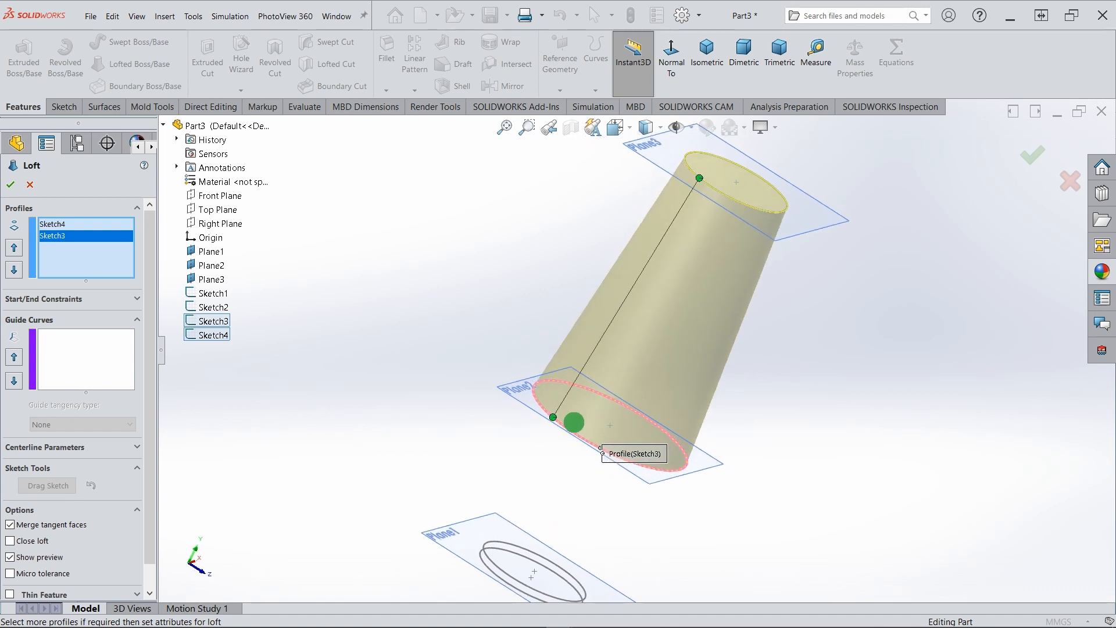
mouse_move(722, 432)
middle_down()
mouse_move(636, 354)
mouse_move(668, 378)
mouse_move(680, 372)
middle_up()
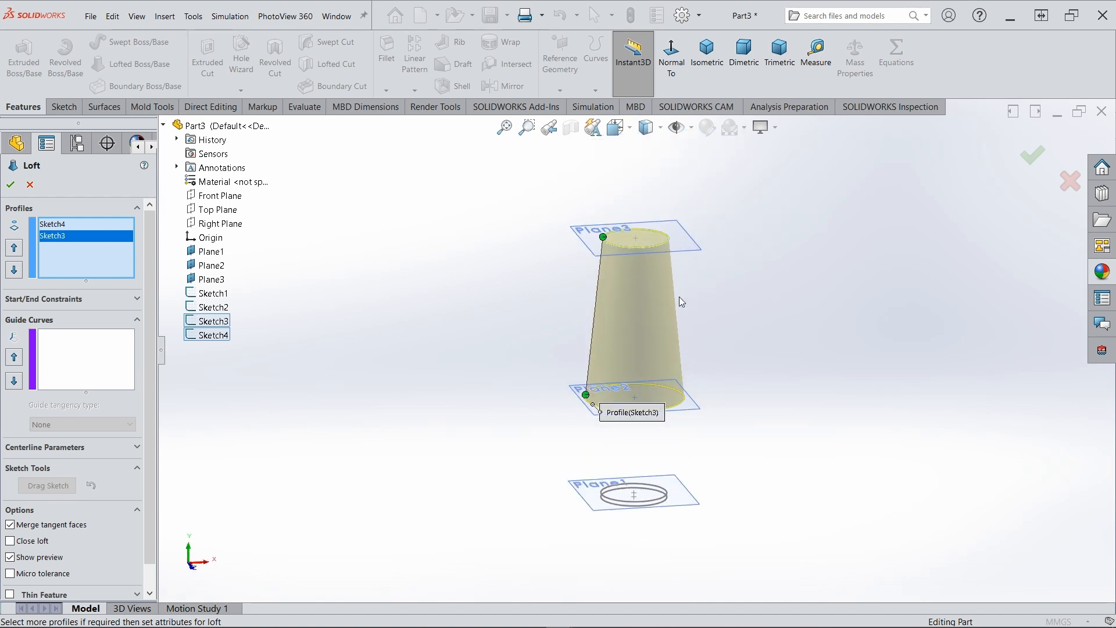
click(10, 184)
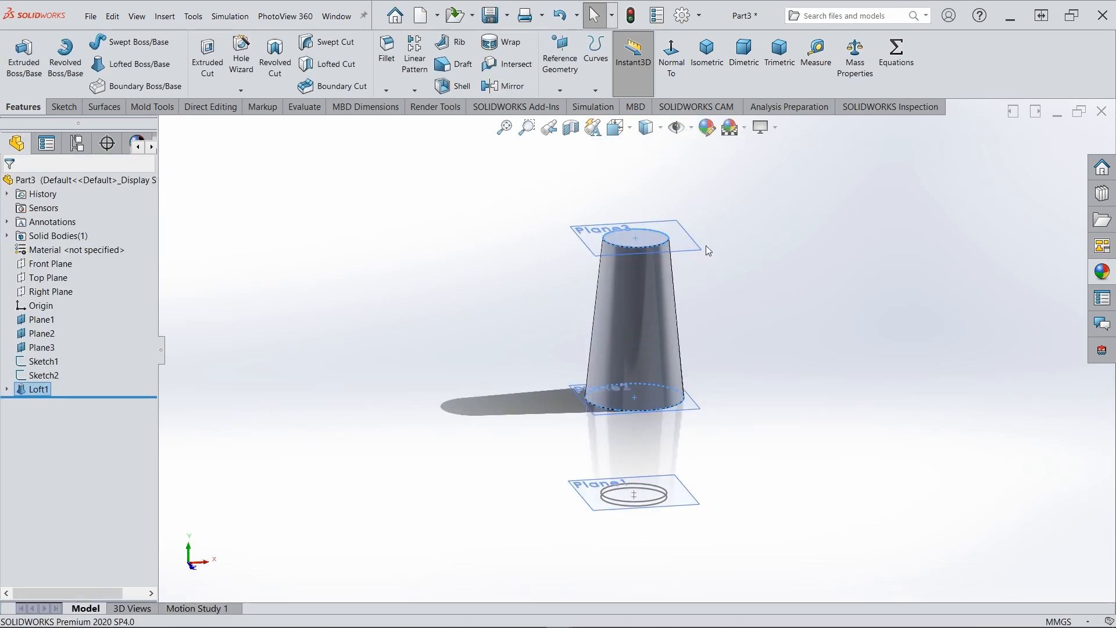
Step: Fillet the circular edge at the wide lower end of the lofted bowl with a 15 mm radius
mouse_move(725, 354)
middle_down()
mouse_move(723, 368)
mouse_move(702, 349)
middle_up()
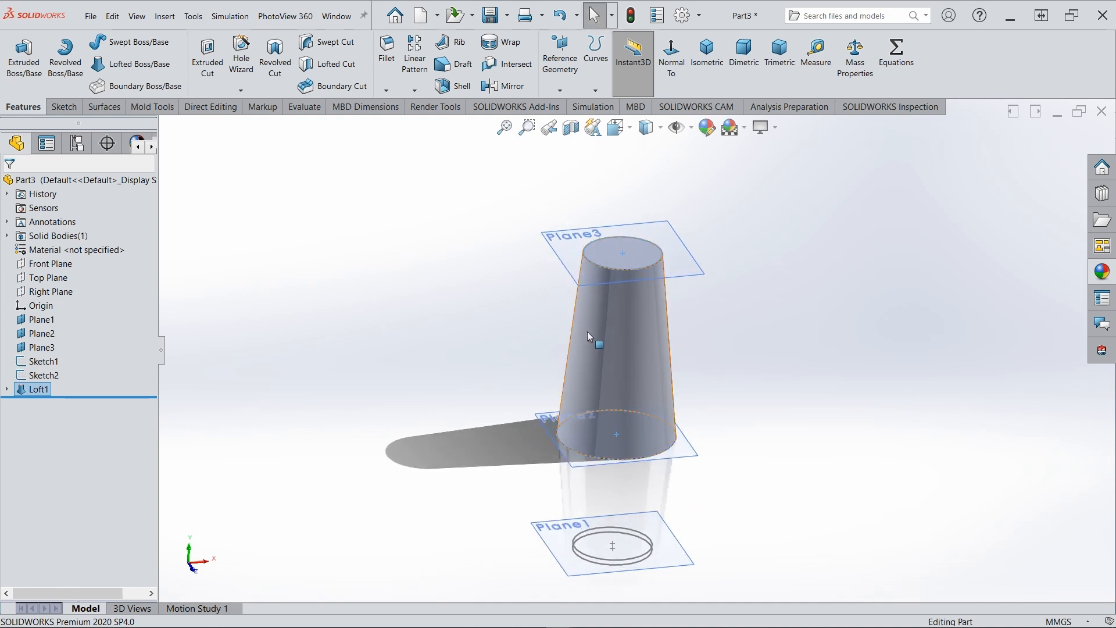
click(440, 349)
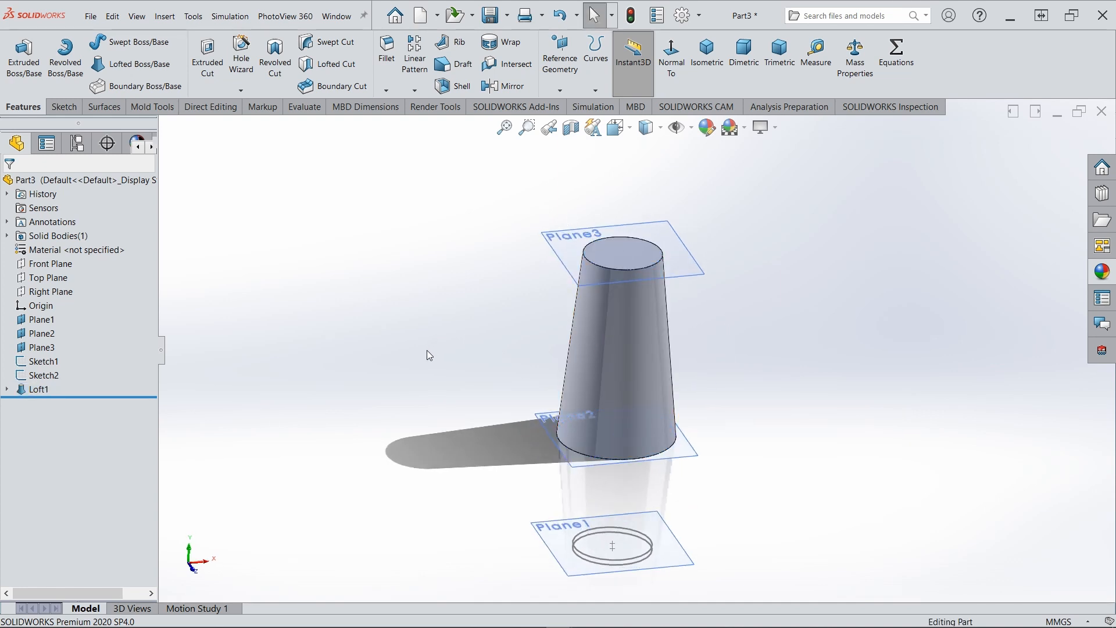
click(387, 51)
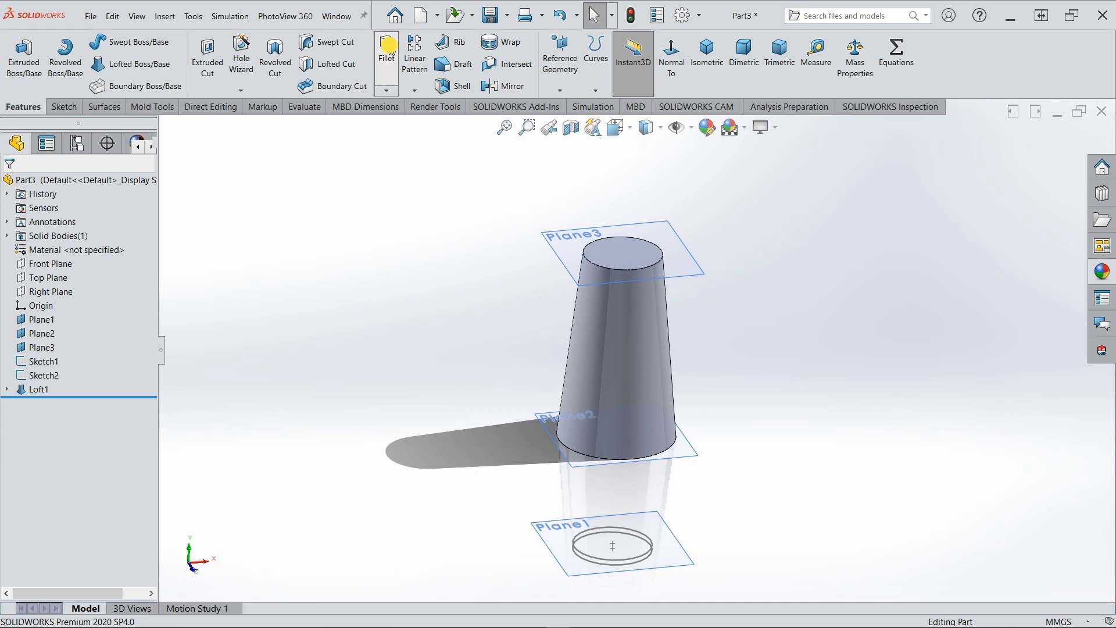
scroll(717, 474, down, 3)
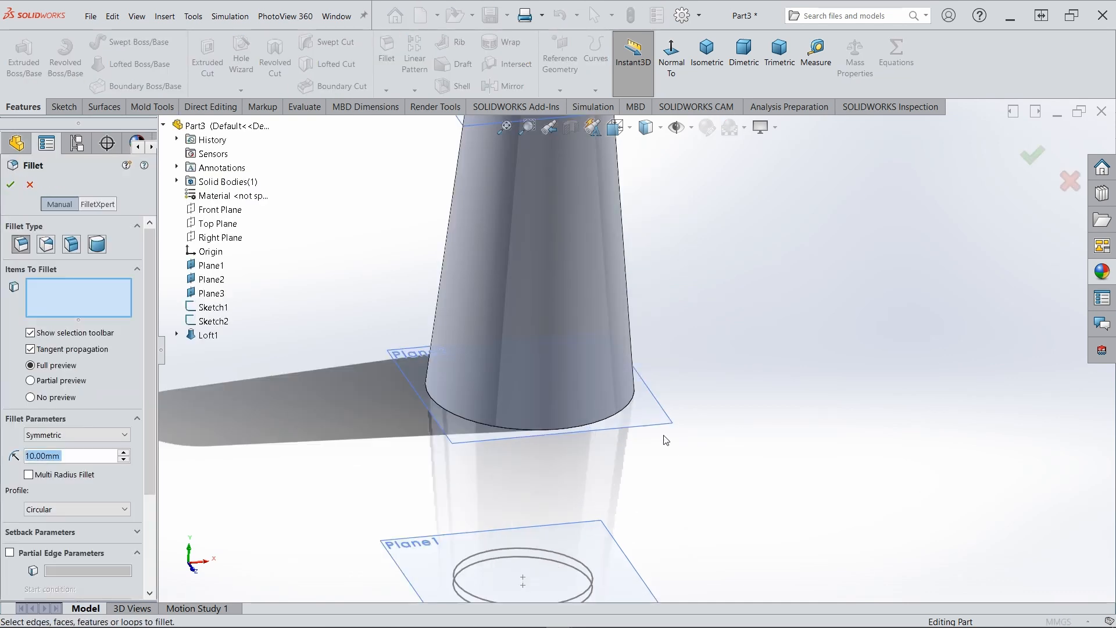
middle_drag(667, 440, 659, 353)
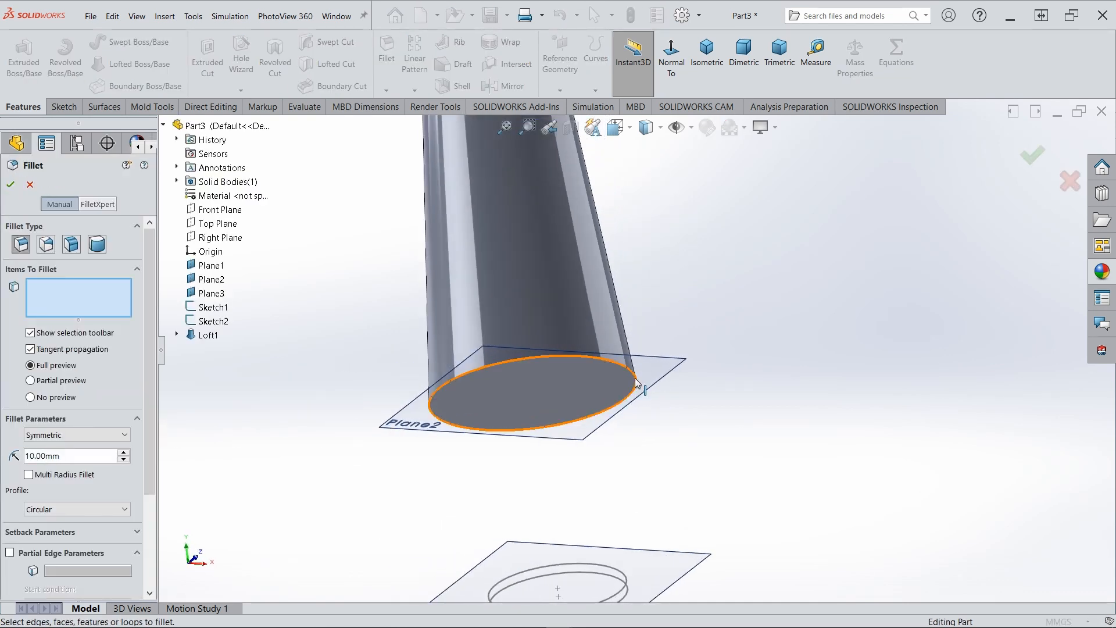
click(639, 382)
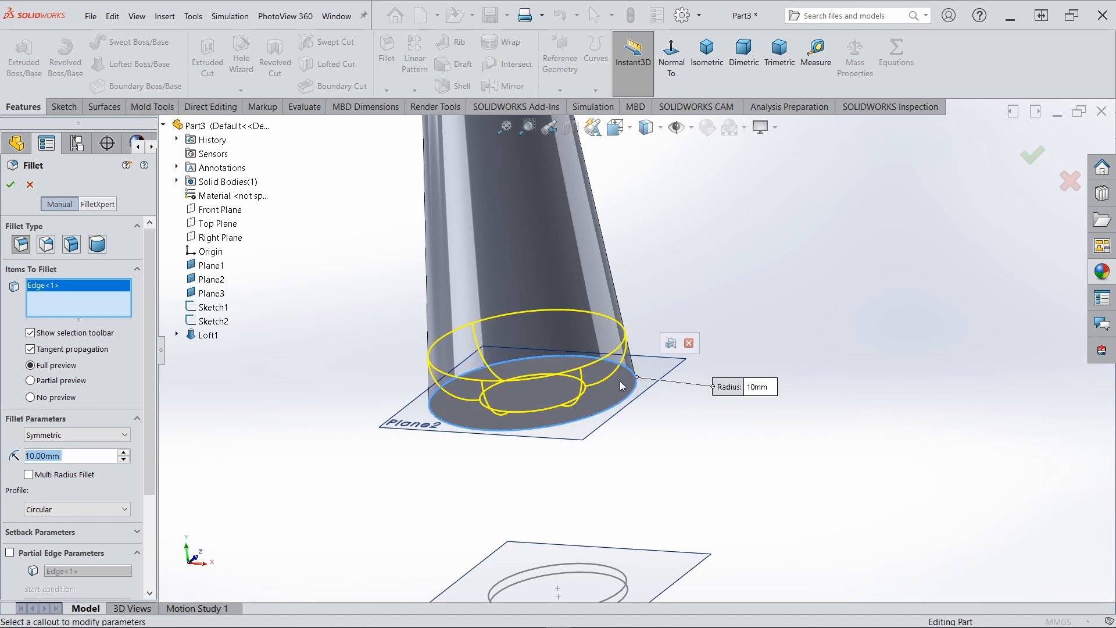
click(69, 460)
double_click(69, 459)
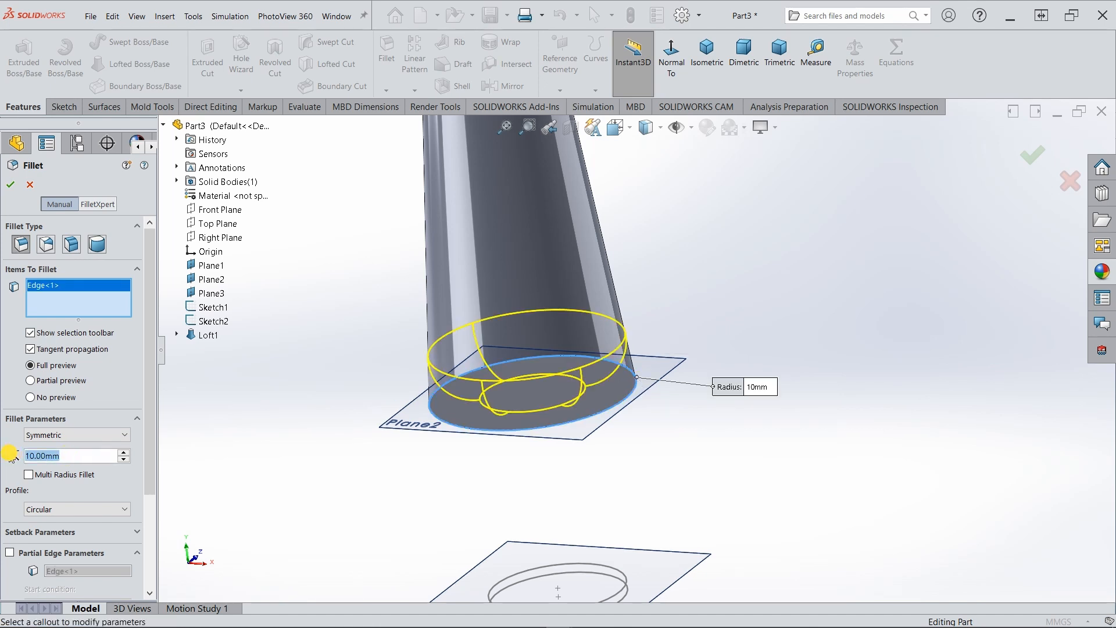
text(15)
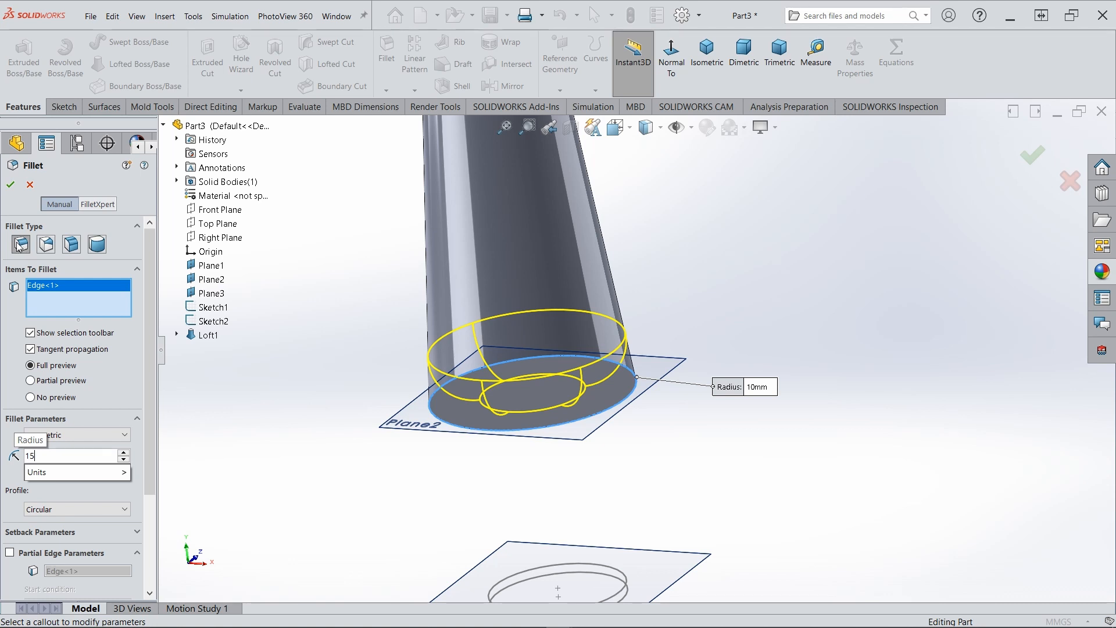
key(Return)
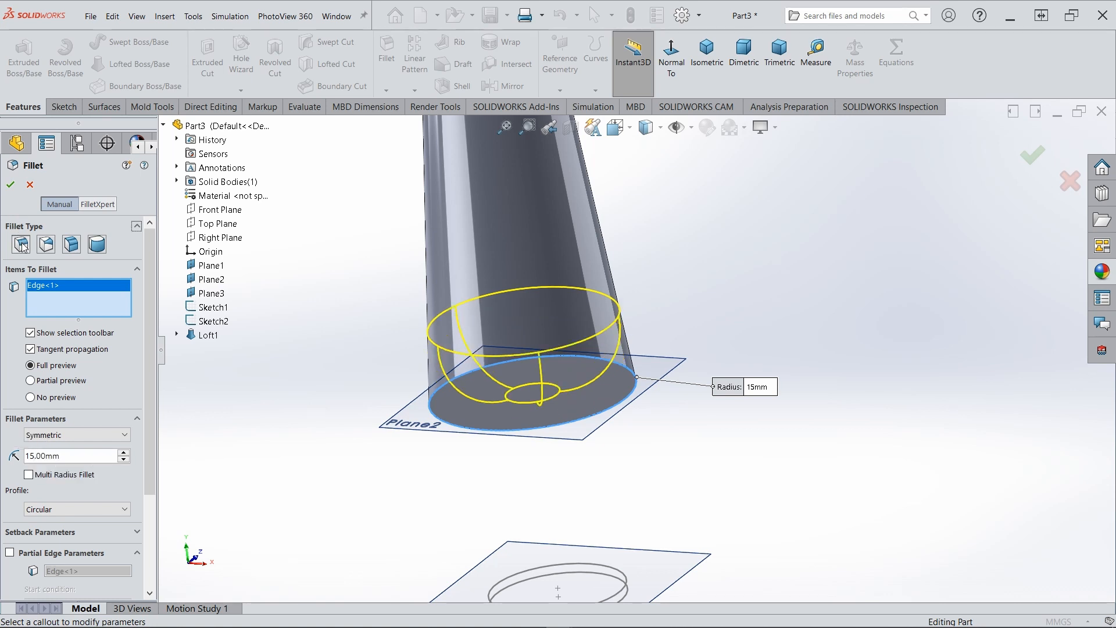
click(10, 184)
Step: Shell the bowl to a 1 mm wall thickness, removing its flat top face on Plane3
scroll(615, 437, up, 4)
scroll(615, 437, up, 2)
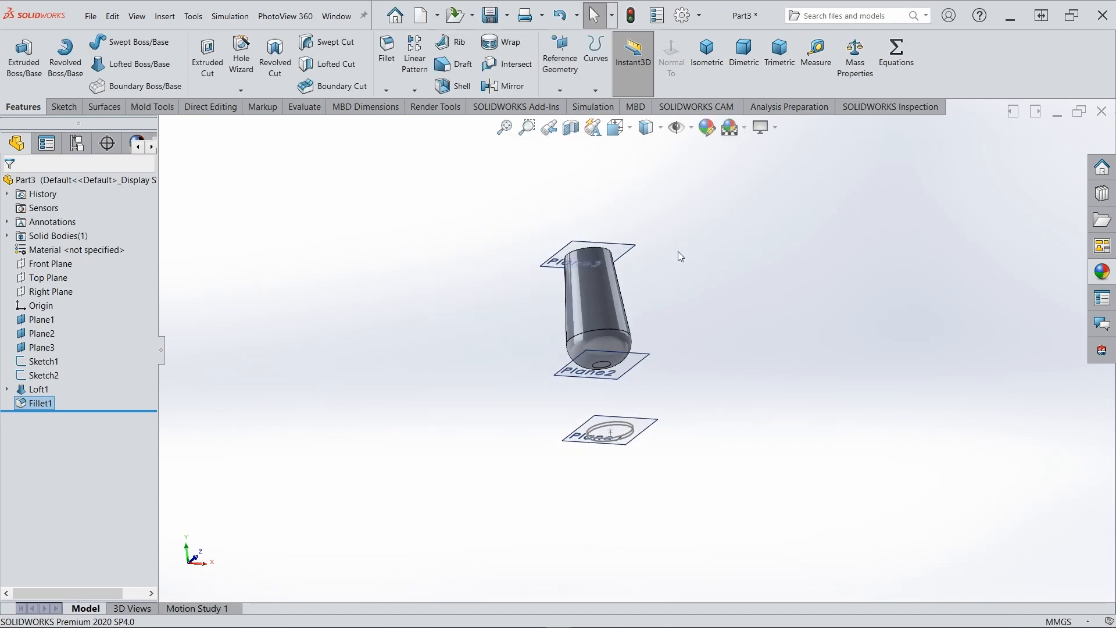
middle_drag(678, 251, 588, 366)
scroll(621, 266, down, 3)
middle_drag(641, 307, 667, 344)
scroll(666, 308, down, 2)
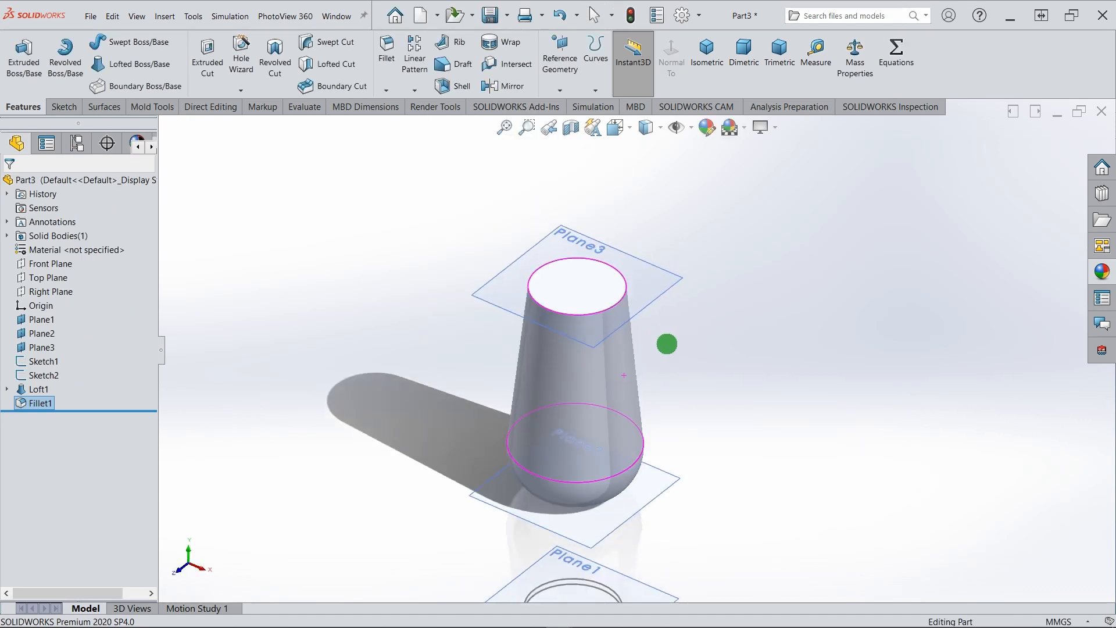
click(450, 88)
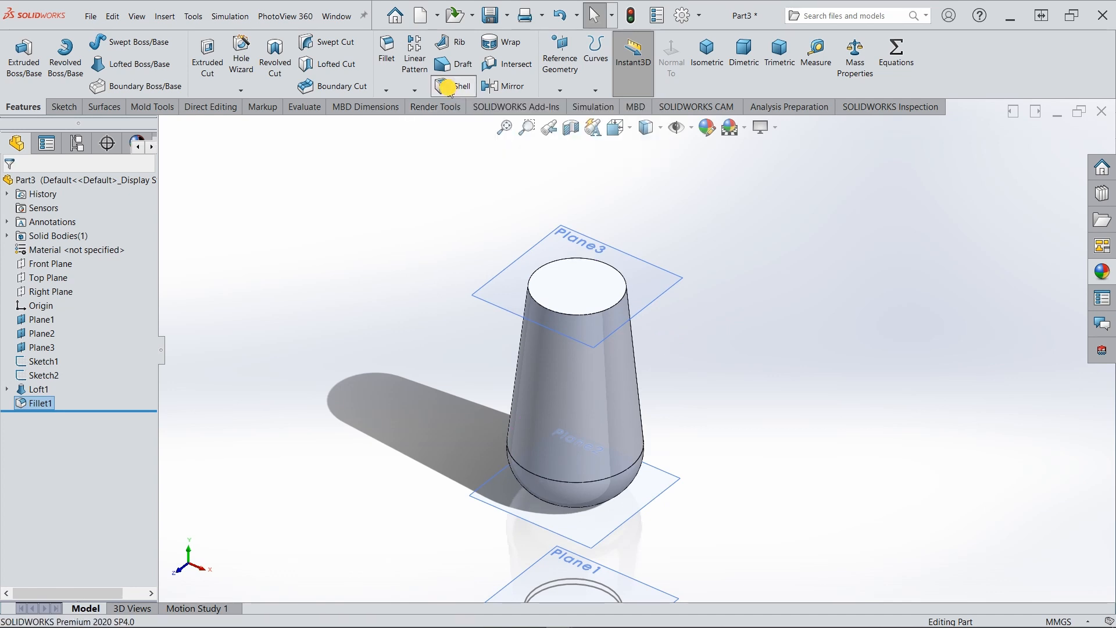
click(567, 295)
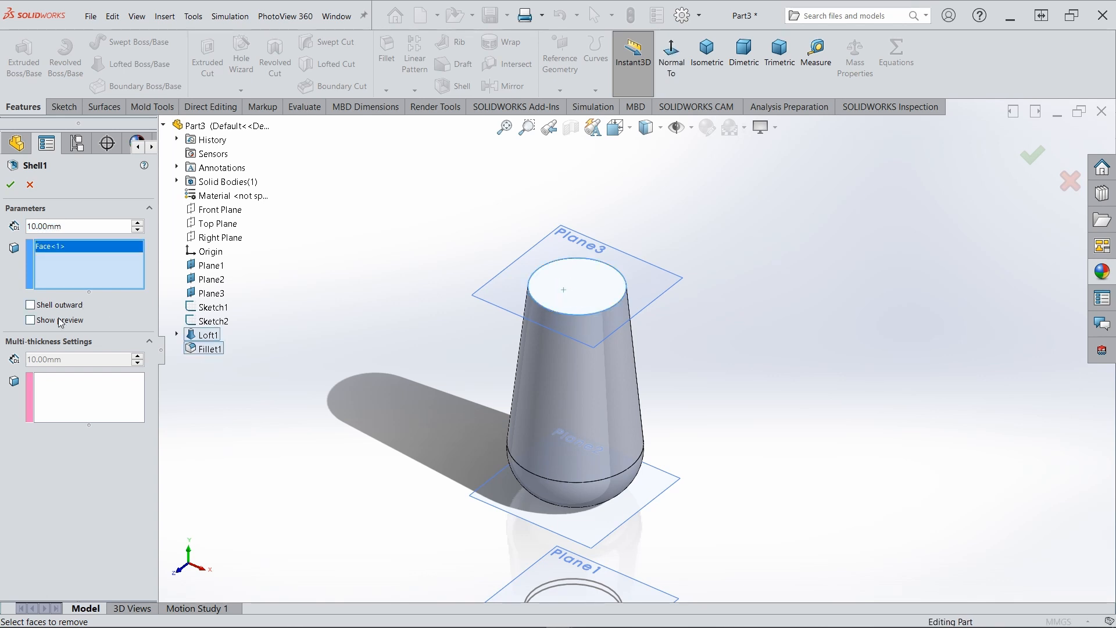
click(30, 226)
text(1)
click(6, 286)
click(10, 184)
Step: Examine the shelled bowl's hollow interior, rim and rounded underside from several angles
middle_drag(589, 350, 597, 478)
scroll(616, 481, down, 3)
middle_drag(625, 335, 610, 272)
scroll(606, 261, up, 2)
scroll(526, 394, up, 2)
middle_drag(615, 339, 616, 257)
scroll(626, 394, down, 2)
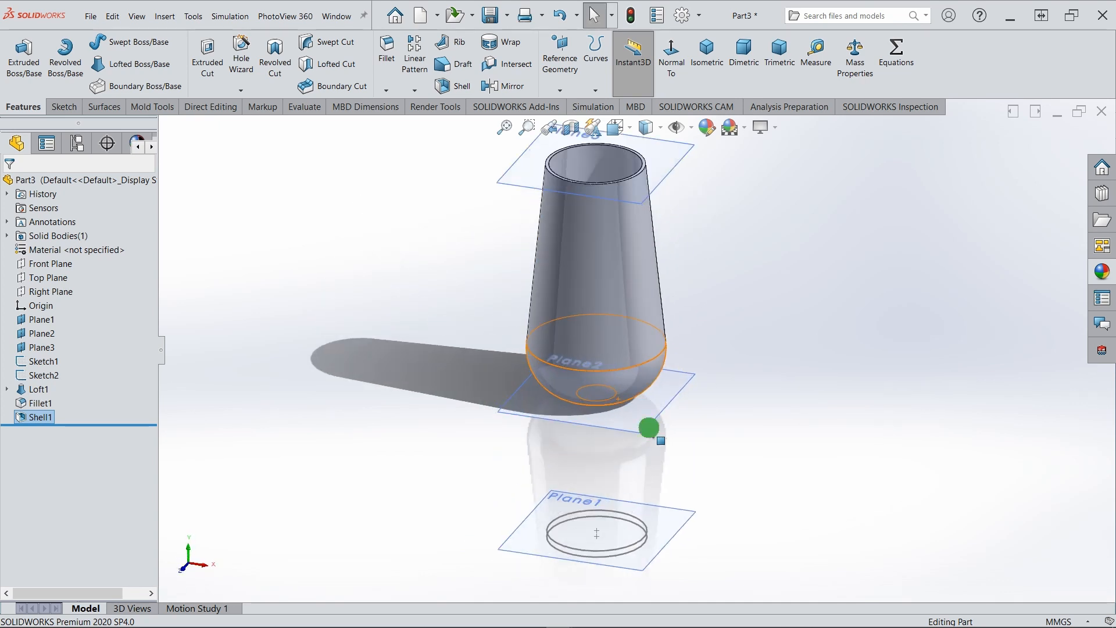
mouse_move(648, 429)
middle_down()
mouse_move(648, 416)
mouse_move(647, 443)
middle_up()
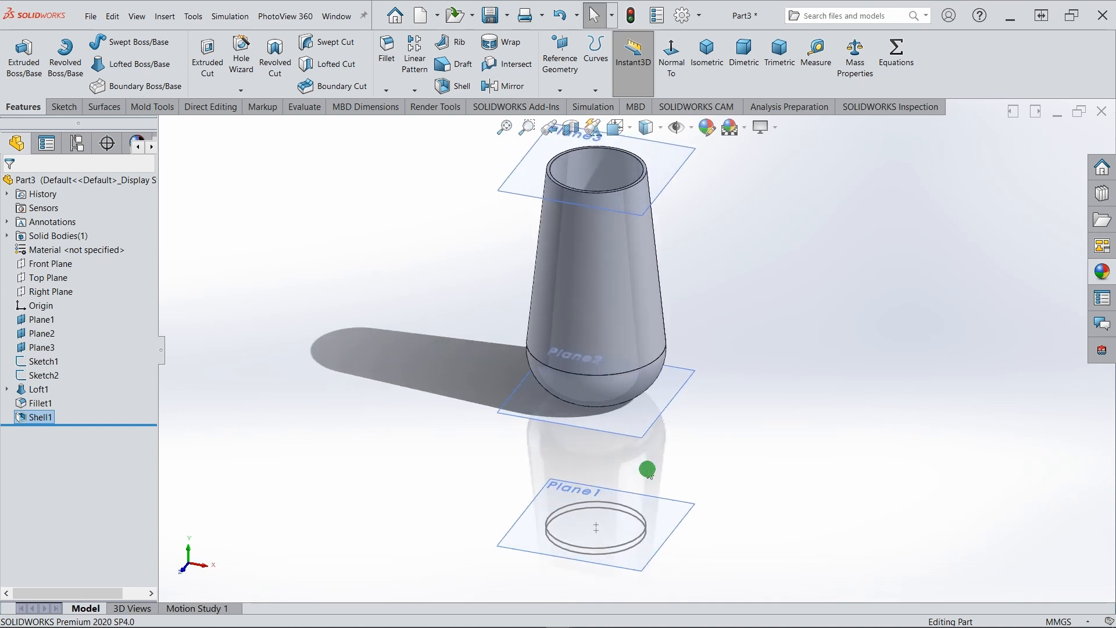
Step: Create the glass's foot as a Lofted Boss/Base between the two closely spaced circles at Plane1
scroll(708, 574, down, 2)
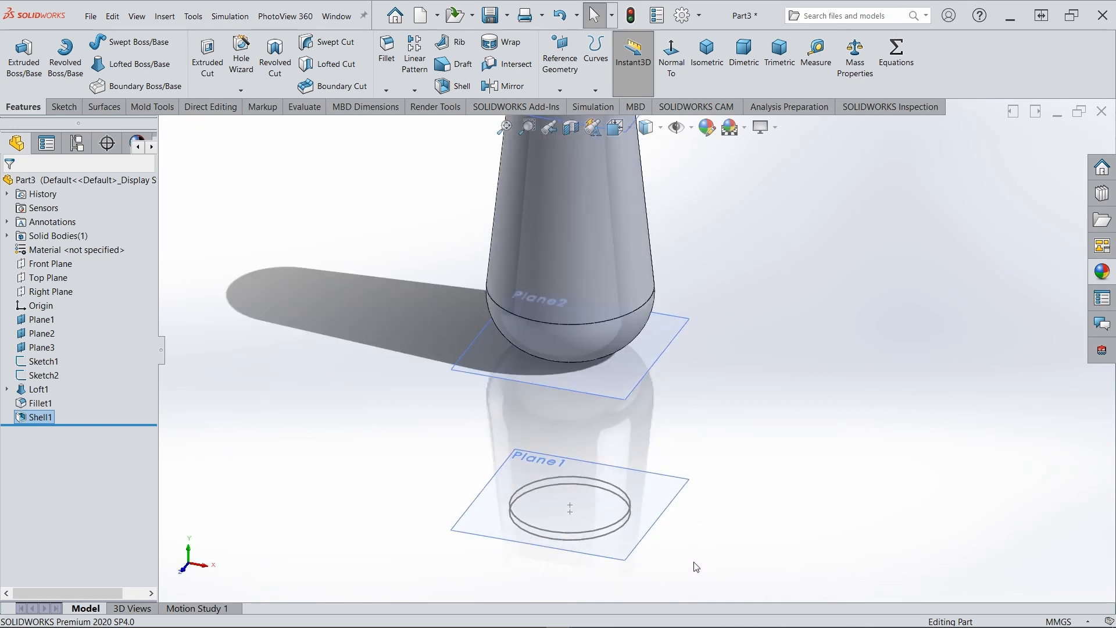
click(118, 65)
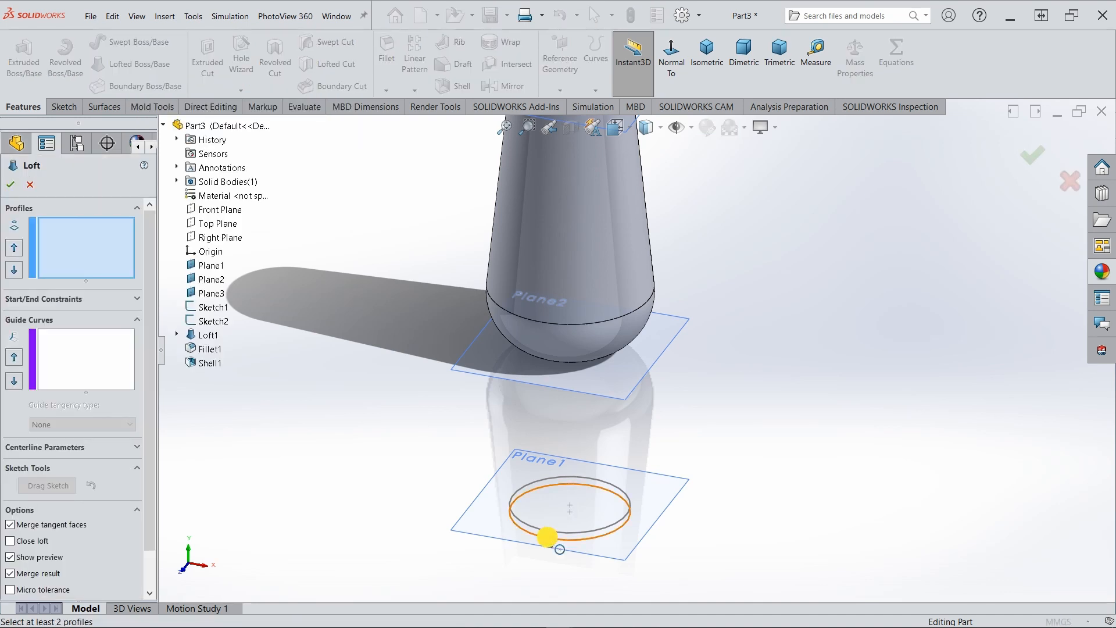
click(547, 537)
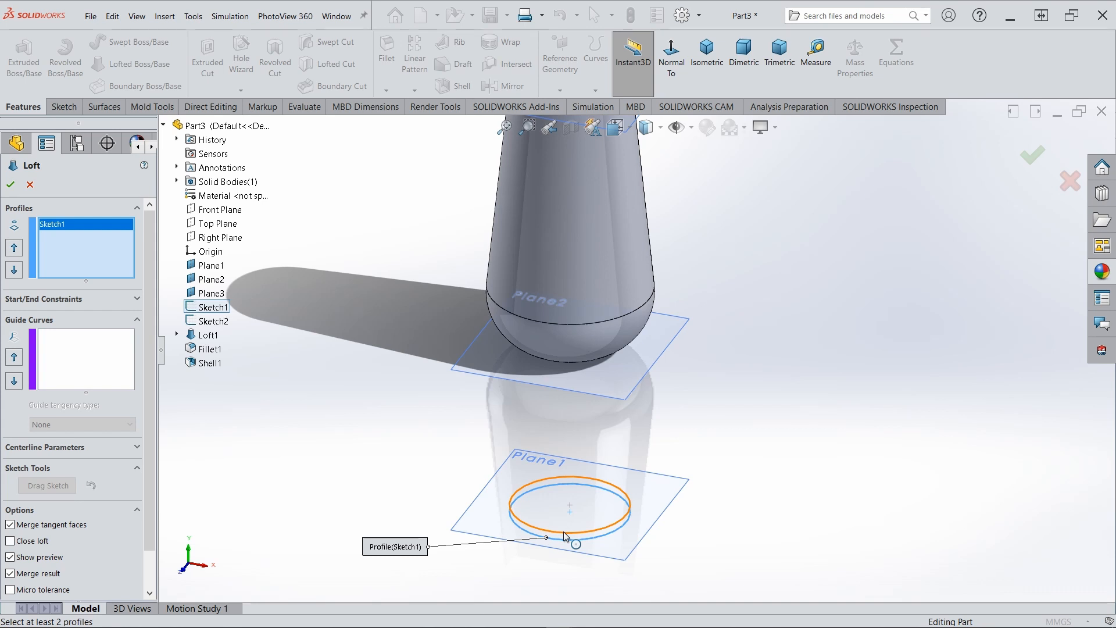
click(565, 535)
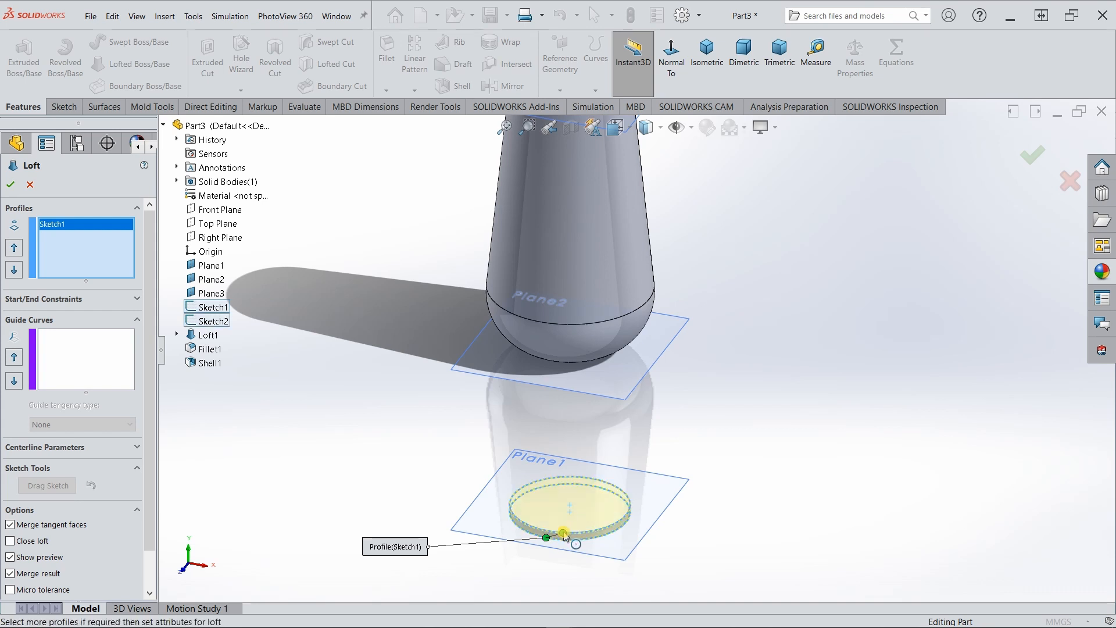
click(11, 185)
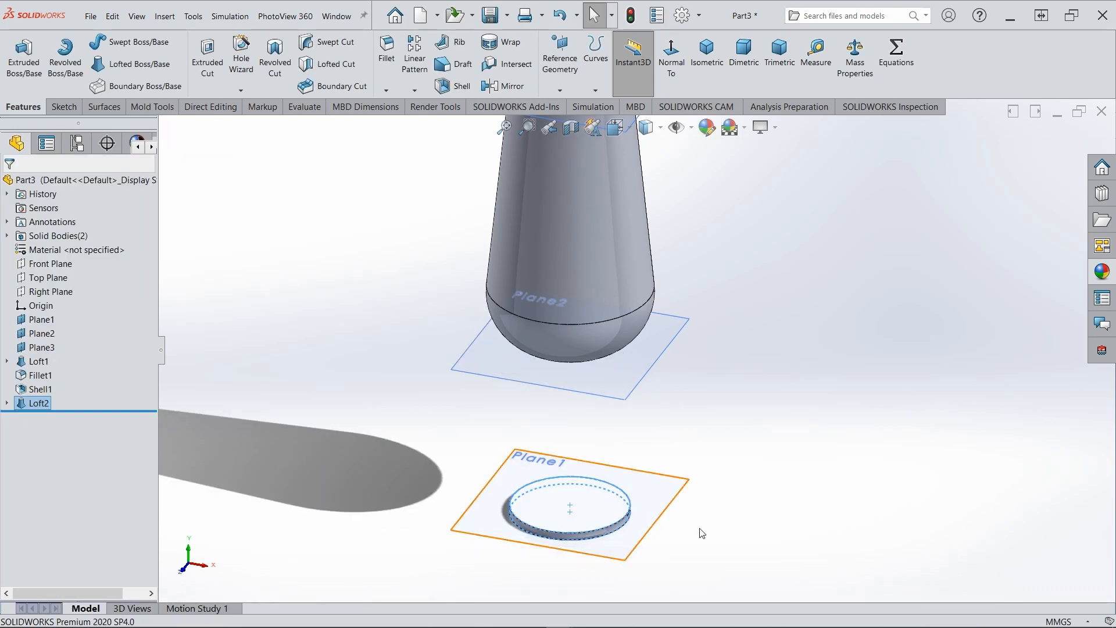
click(769, 458)
Step: Sketch a 2 mm diameter circle centred on the origin on Plane1, and exit the sketch
mouse_move(625, 436)
middle_down()
mouse_move(628, 387)
mouse_move(627, 427)
middle_up()
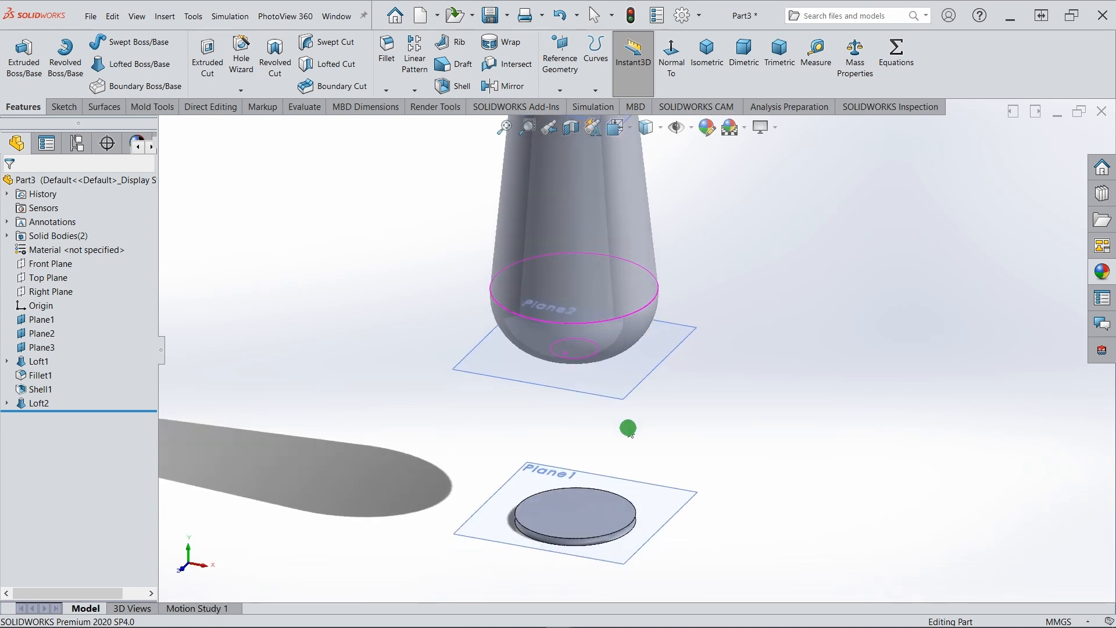
scroll(604, 465, up, 2)
scroll(664, 294, down, 2)
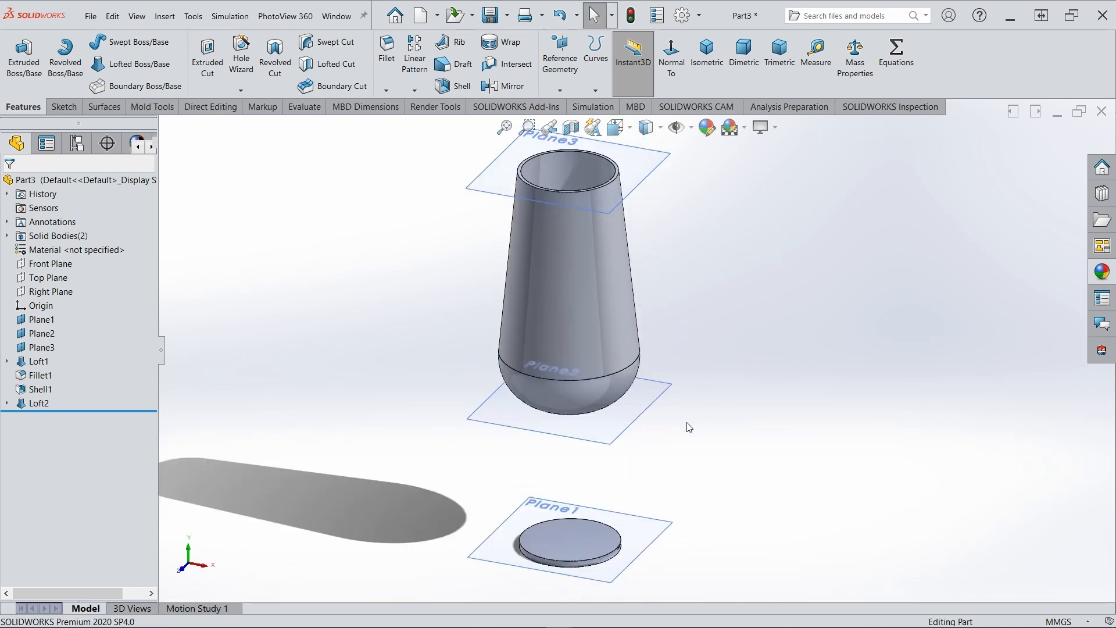
middle_drag(655, 430, 663, 388)
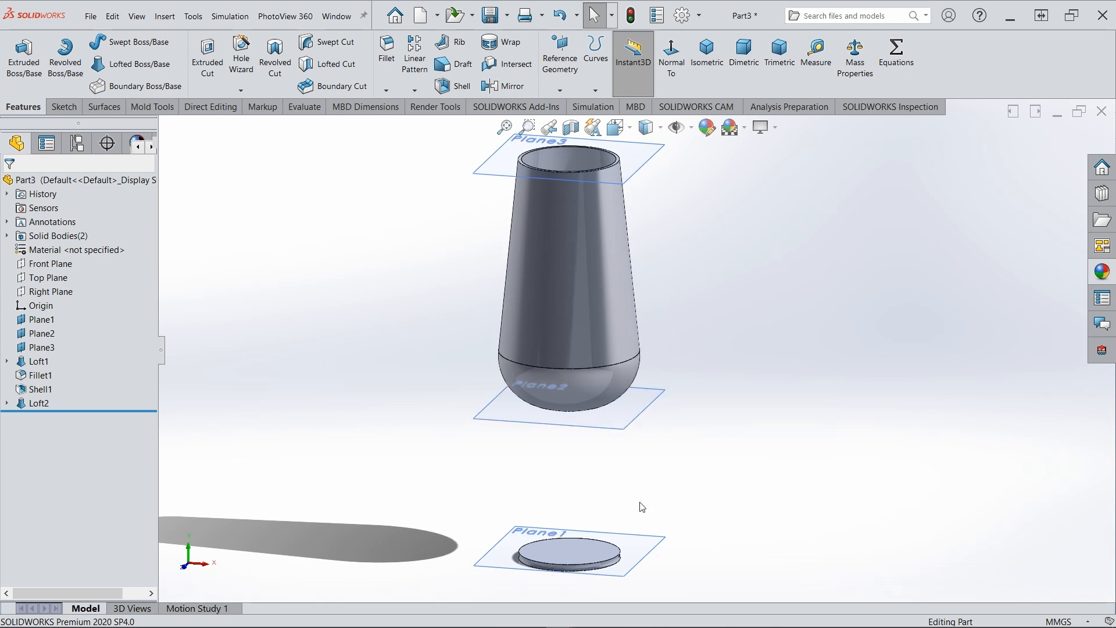
mouse_move(647, 529)
middle_down()
mouse_move(643, 511)
mouse_move(643, 535)
mouse_move(642, 523)
middle_up()
click(642, 517)
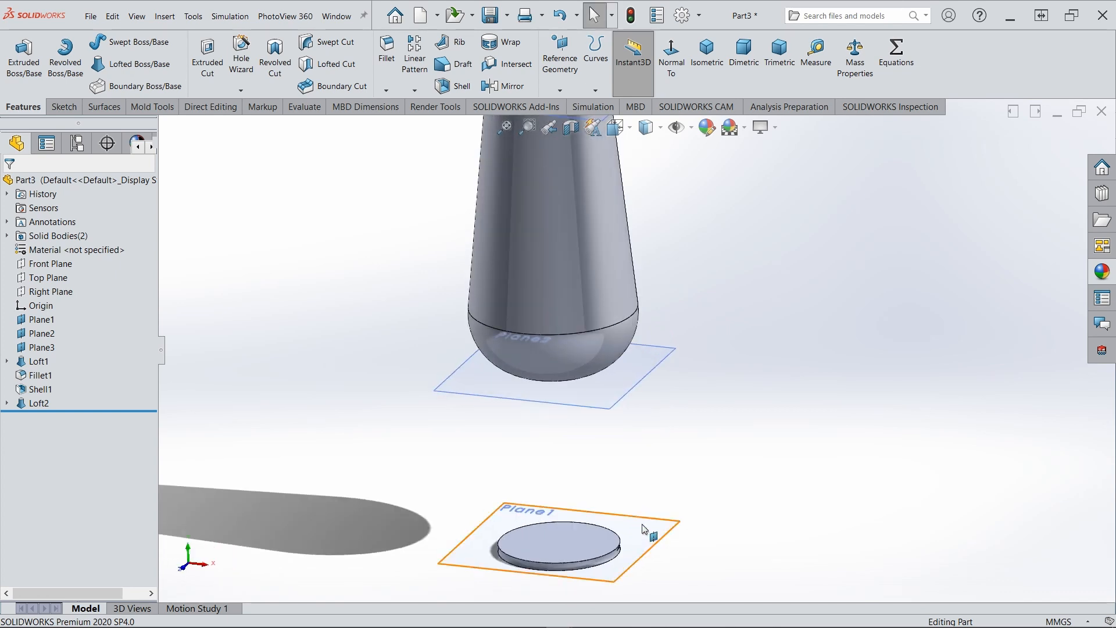
click(693, 483)
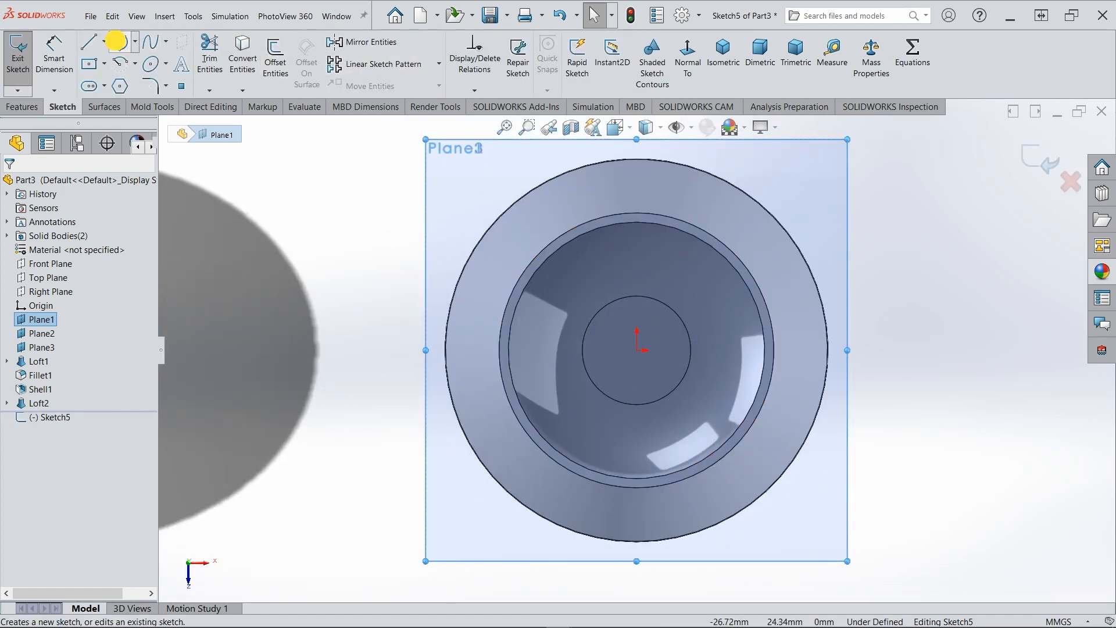
click(120, 41)
scroll(652, 330, down, 1)
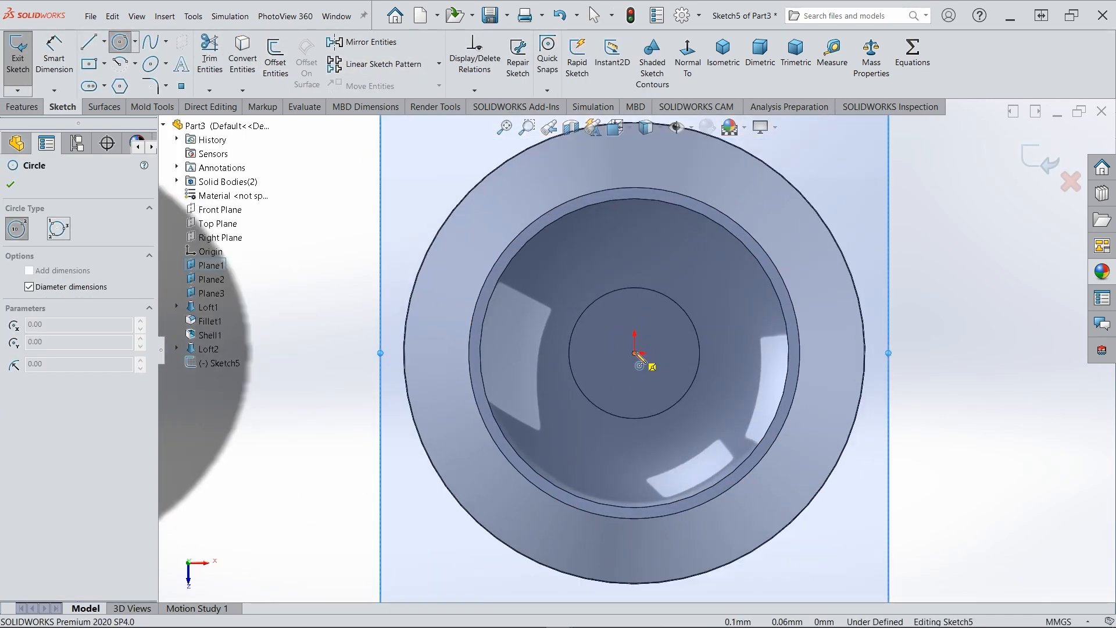
click(635, 353)
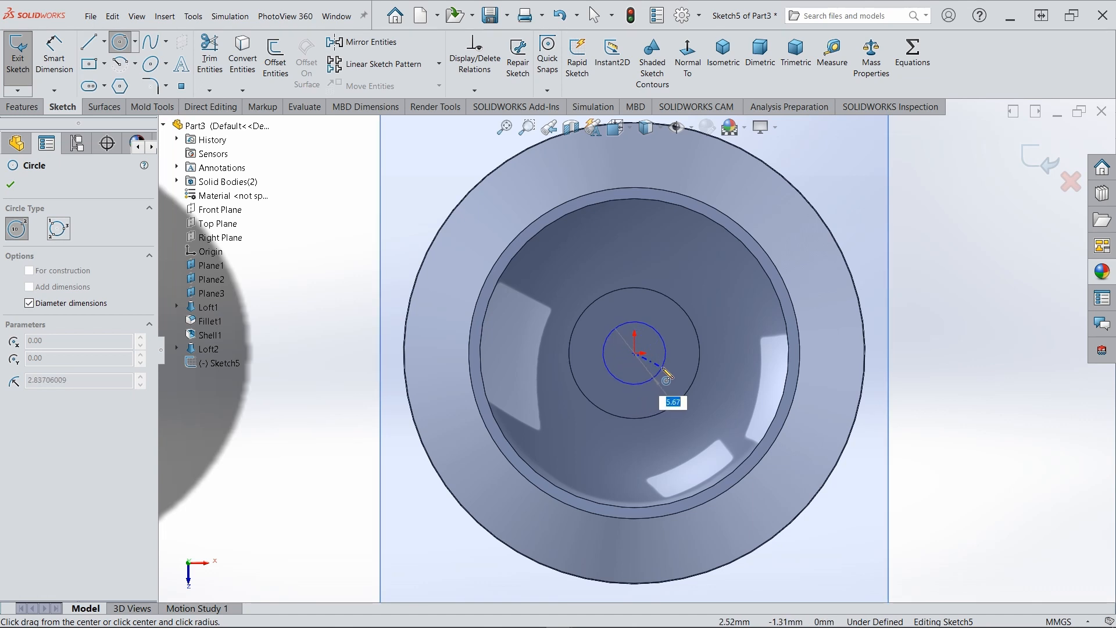
text(2)
key(Return)
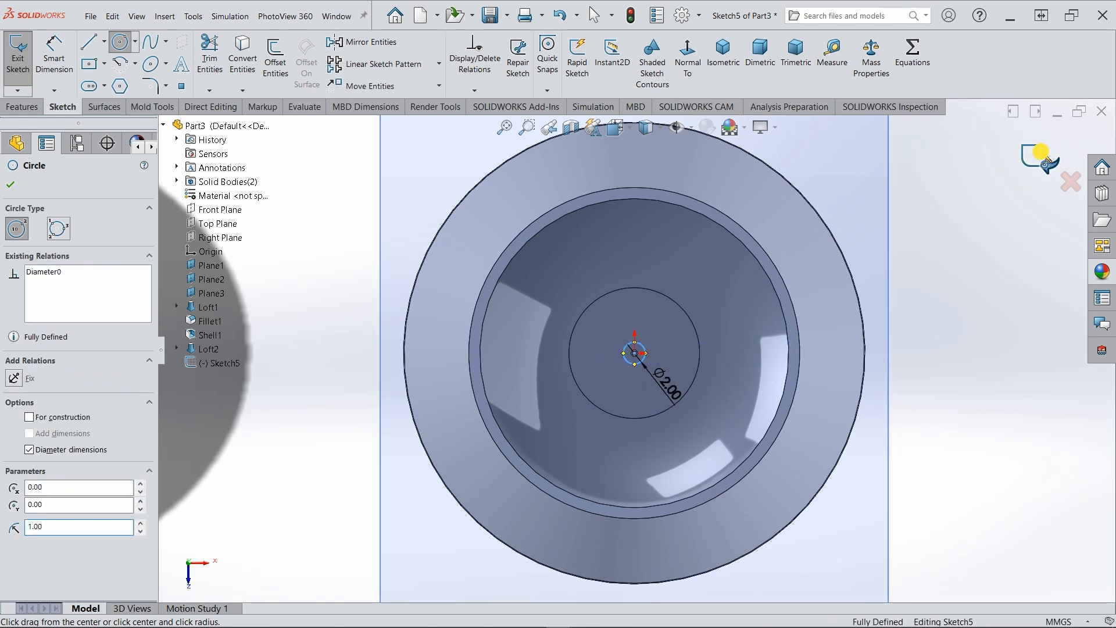
click(1042, 156)
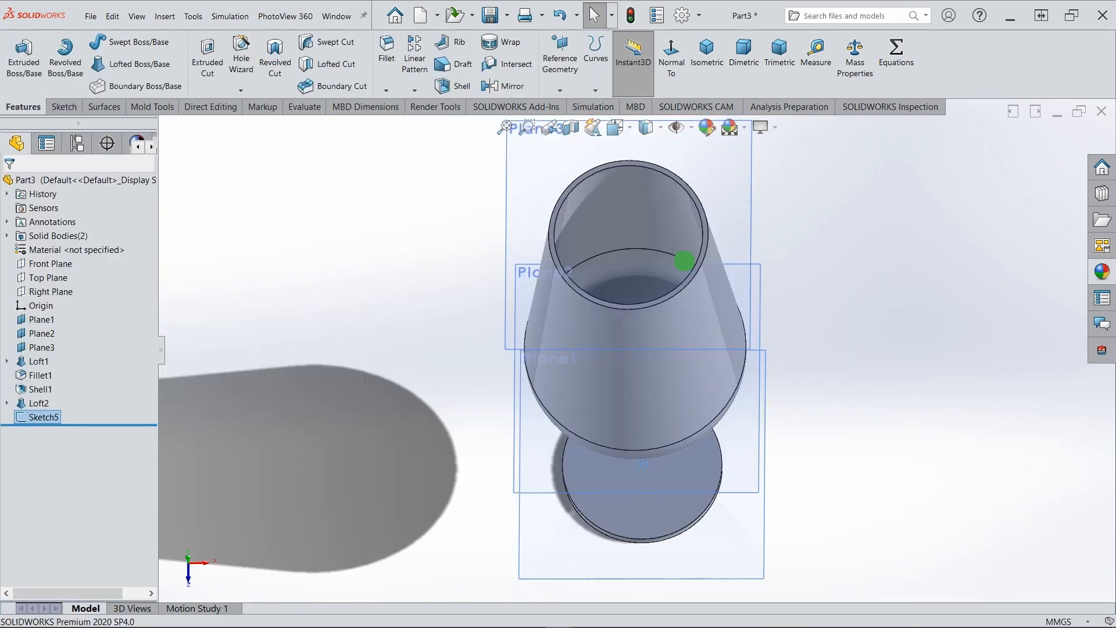
Step: Start a sketch on Plane2 and draw a 3 mm diameter circle centred on the origin
mouse_move(683, 261)
middle_down()
mouse_move(636, 381)
mouse_move(667, 413)
middle_up()
mouse_move(670, 315)
middle_down()
mouse_move(643, 401)
mouse_move(655, 368)
middle_up()
scroll(754, 430, down, 3)
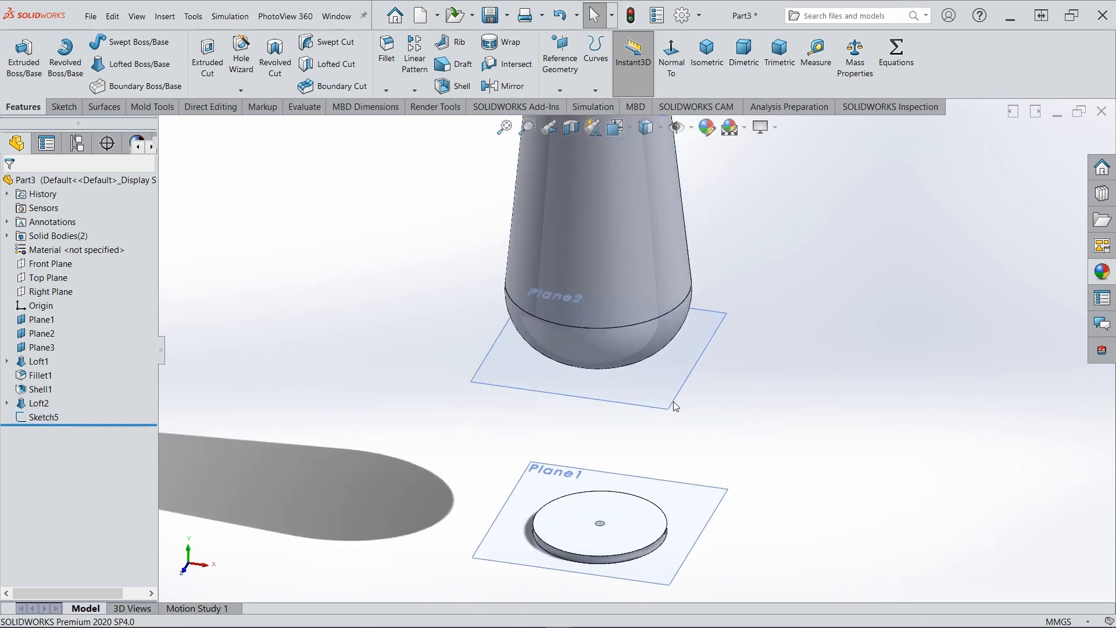
click(657, 406)
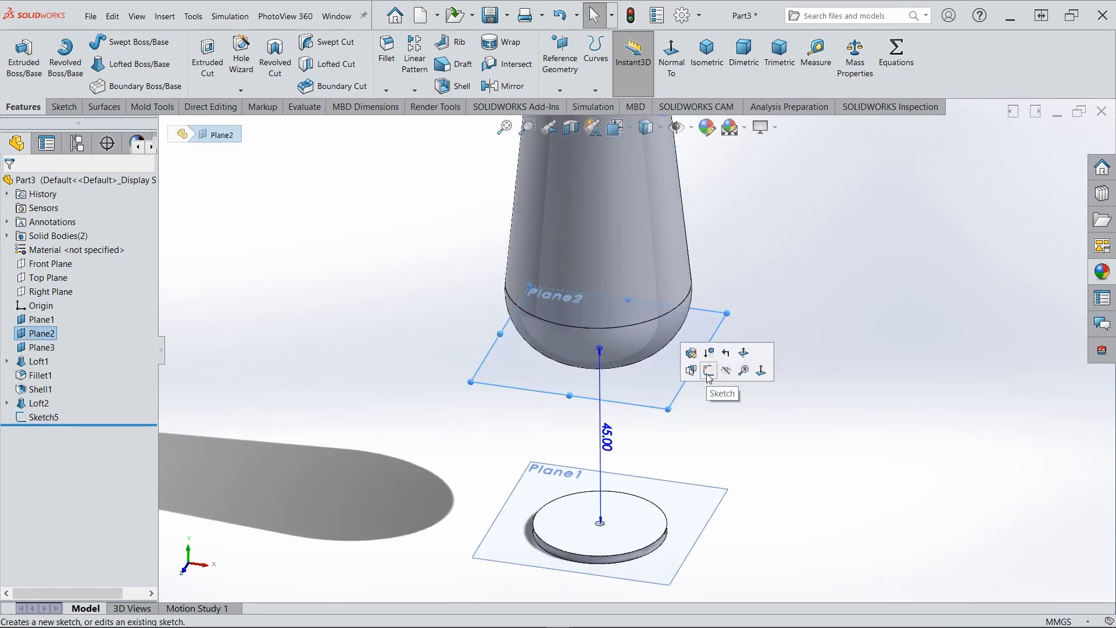
click(709, 372)
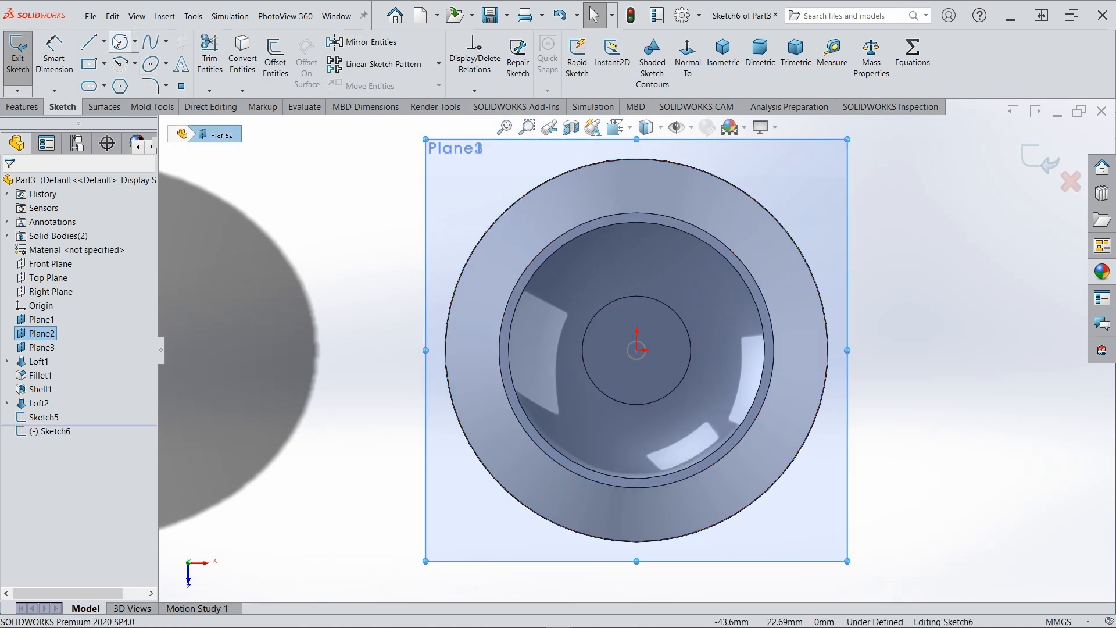
click(120, 42)
scroll(709, 344, down, 3)
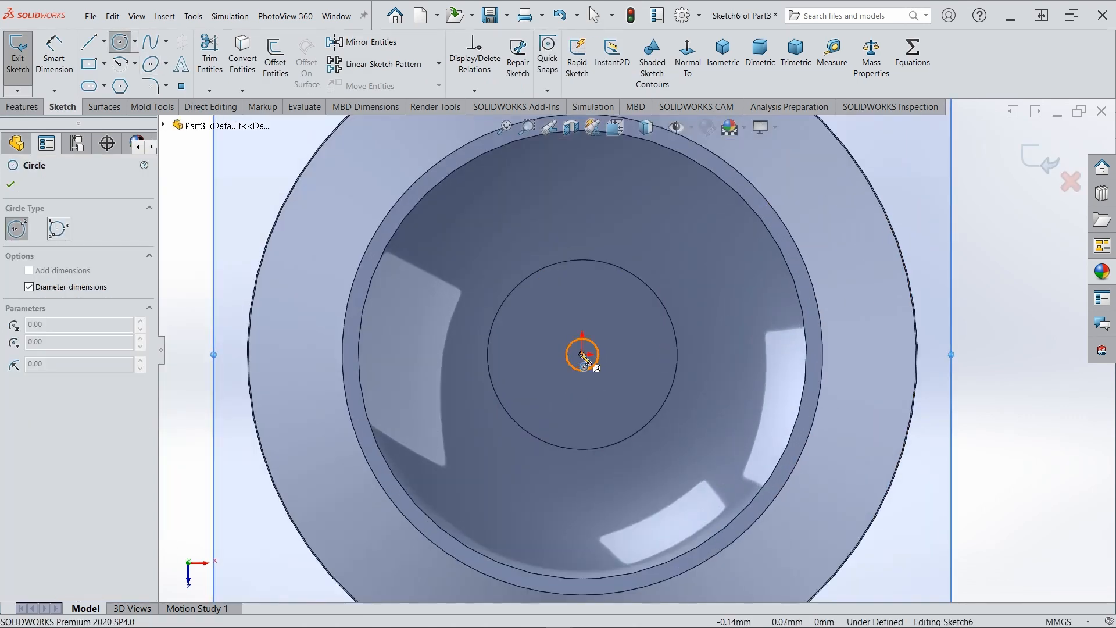
click(583, 353)
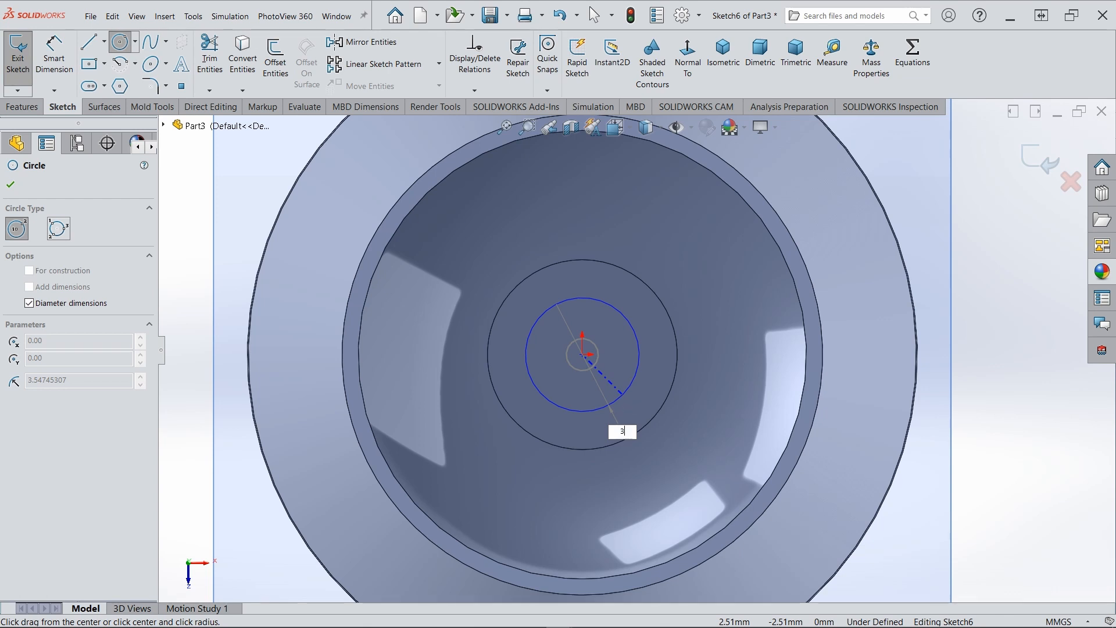
text(3)
key(Return)
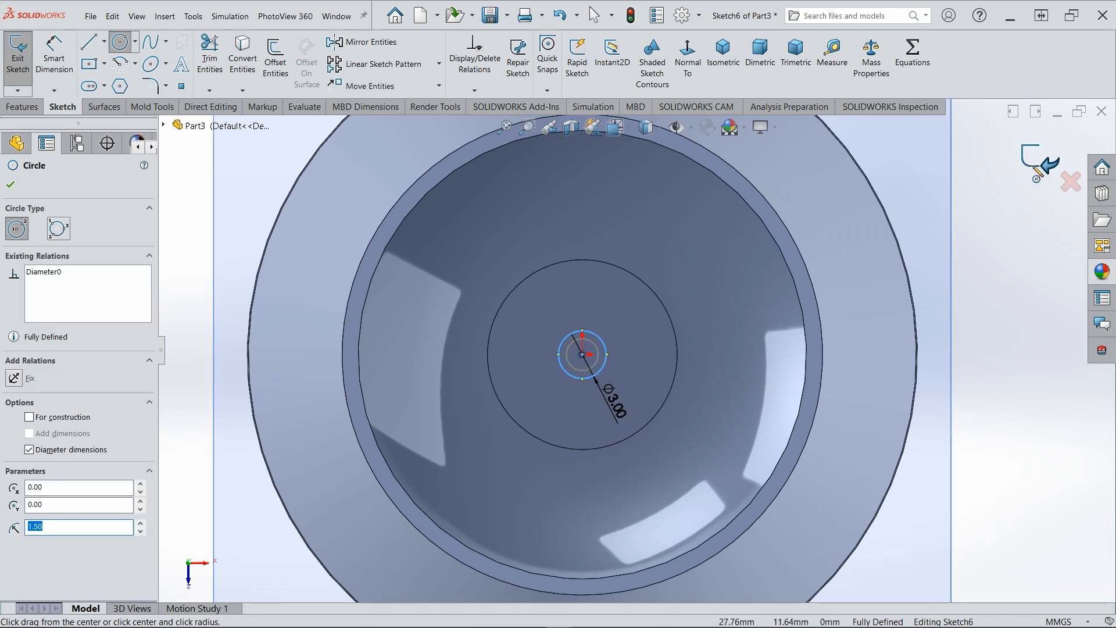
Step: Exit the 3 mm circle sketch on Plane2
click(1041, 164)
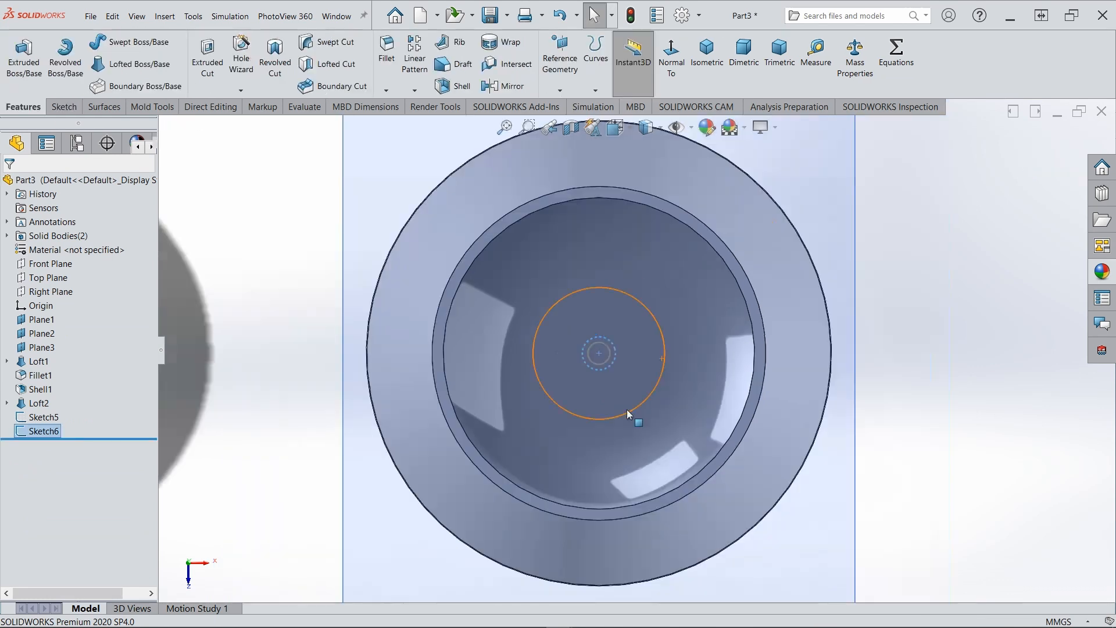
scroll(628, 407, up, 2)
middle_drag(631, 354, 608, 353)
scroll(615, 372, up, 4)
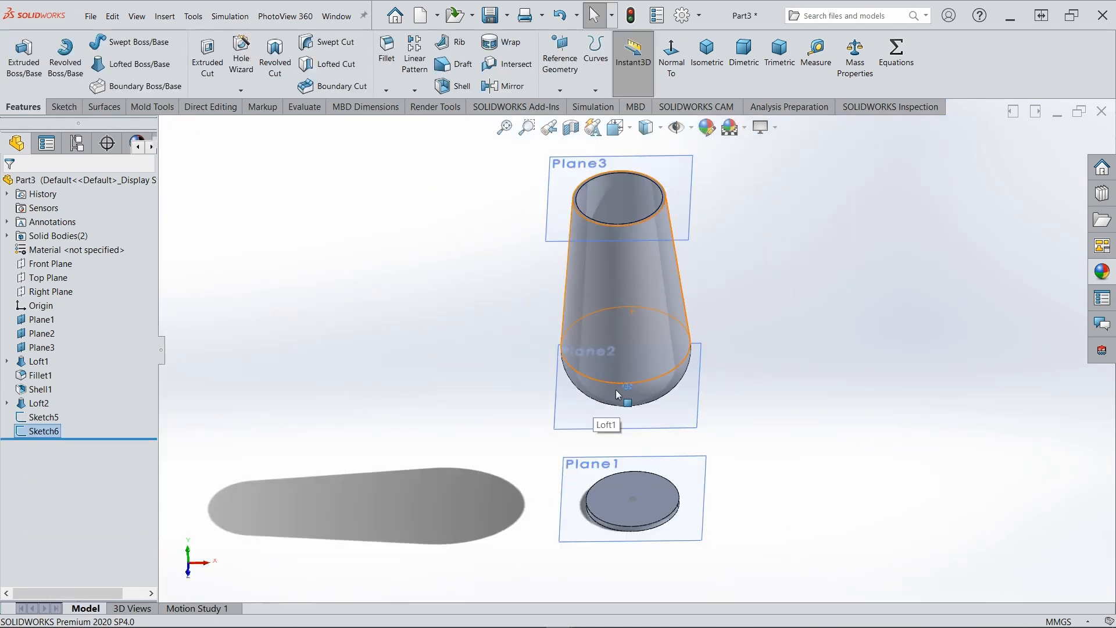
middle_drag(619, 392, 668, 304)
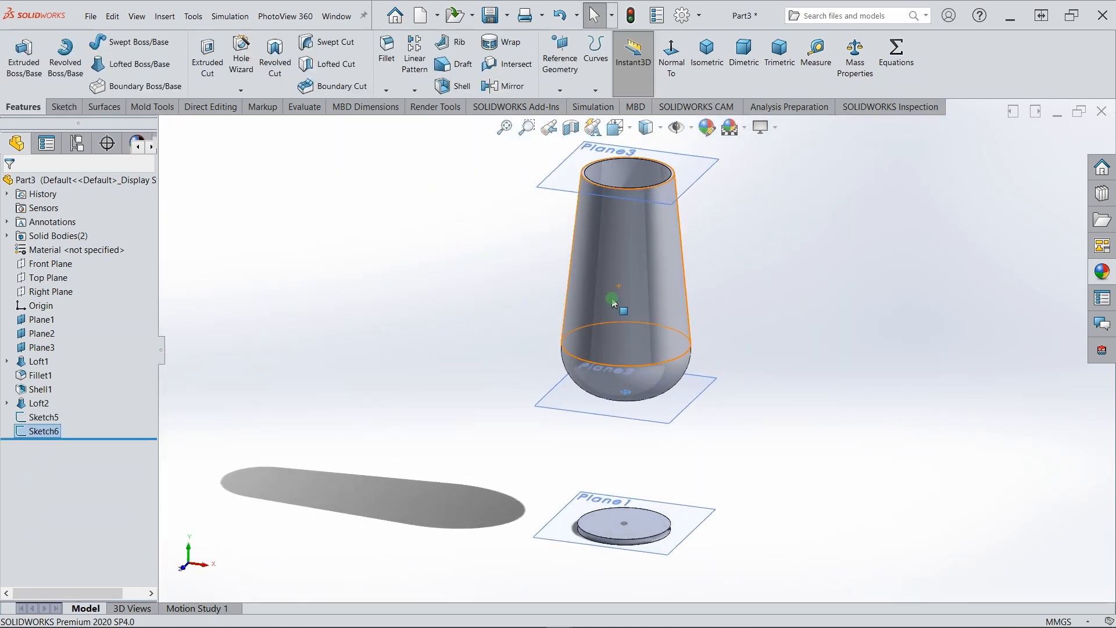
Step: Start a Lofted Boss/Base for the stem with the 3 mm circle on Plane2 and the 2 mm circle on Plane1 as profiles
click(133, 69)
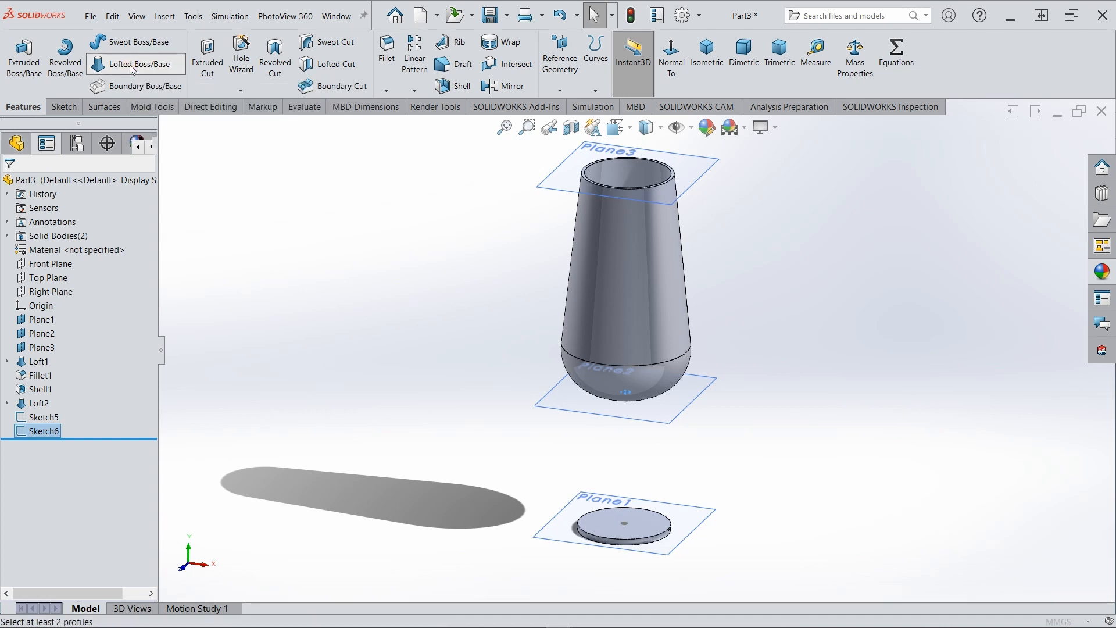
scroll(699, 469, down, 2)
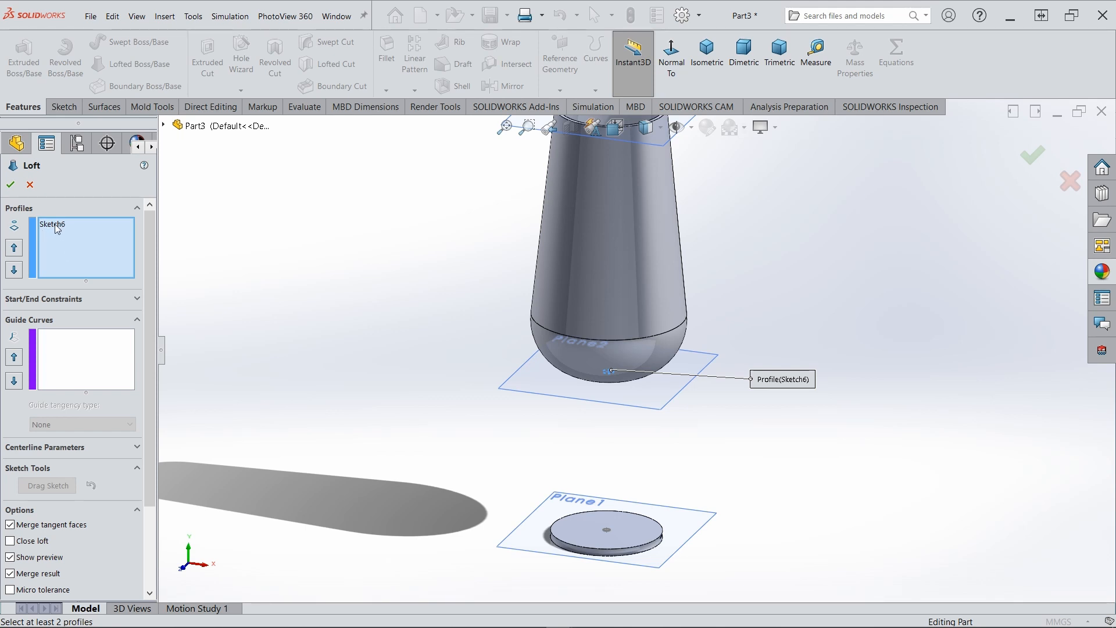
scroll(637, 557, down, 3)
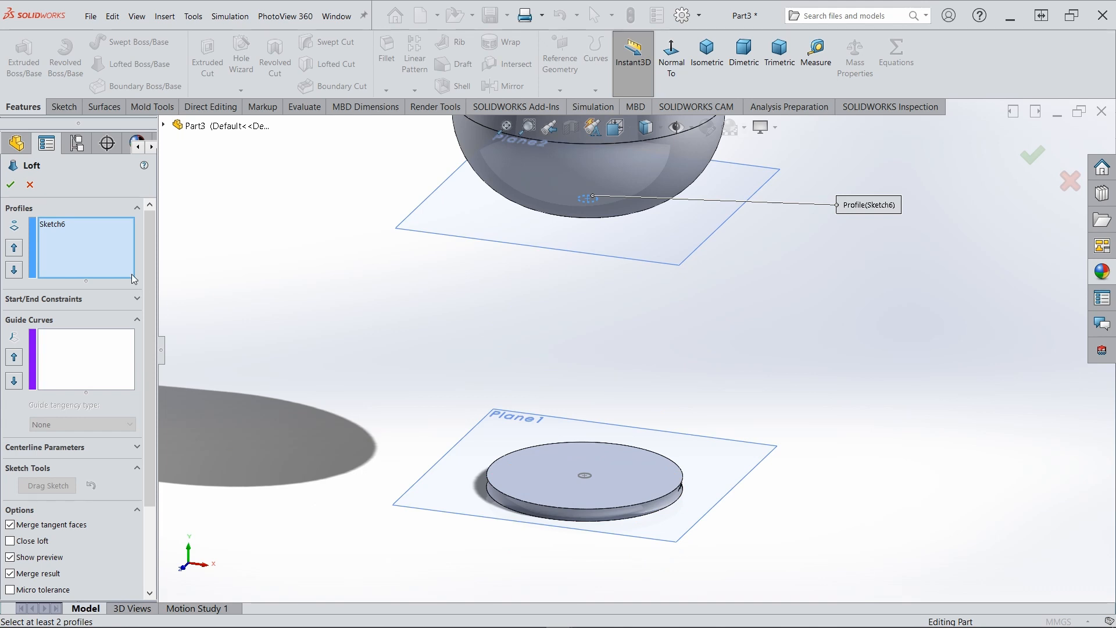
right_click(69, 228)
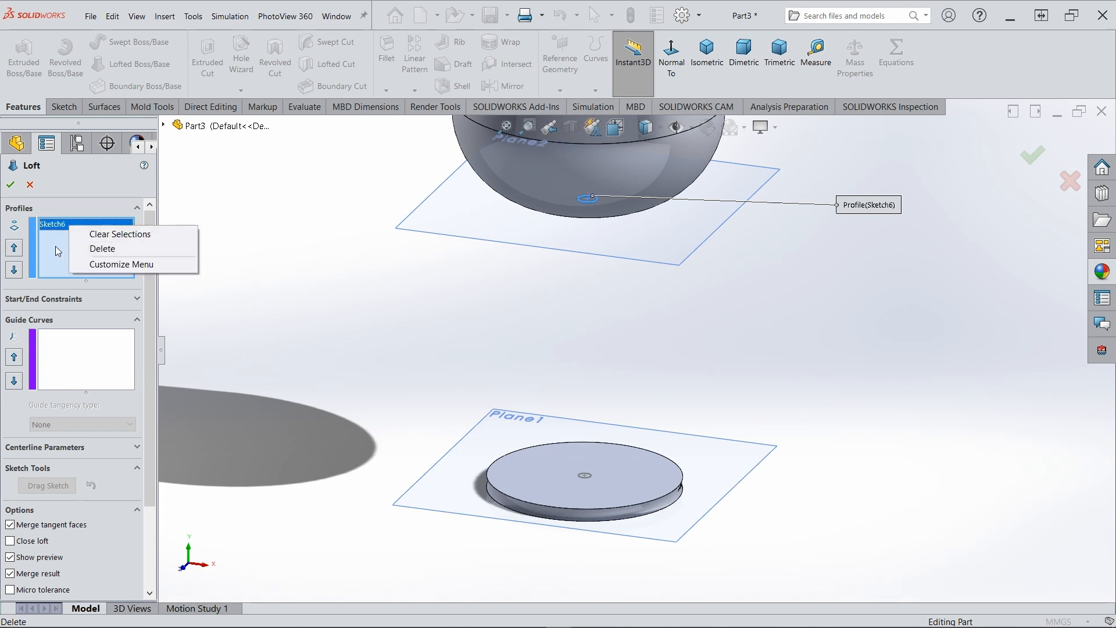
click(55, 249)
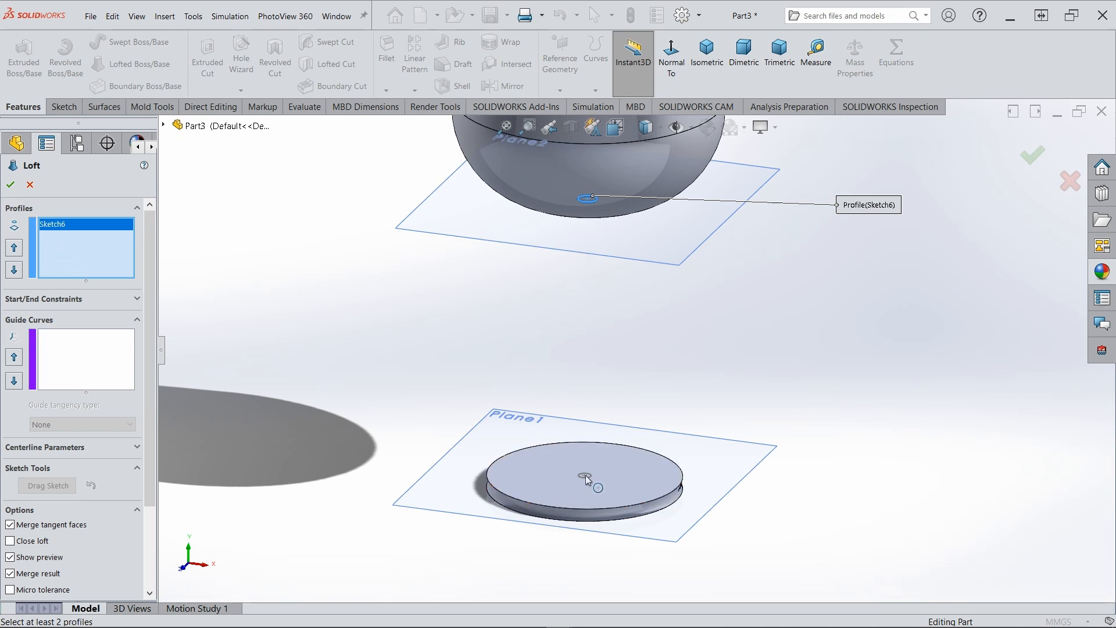
scroll(587, 482, down, 2)
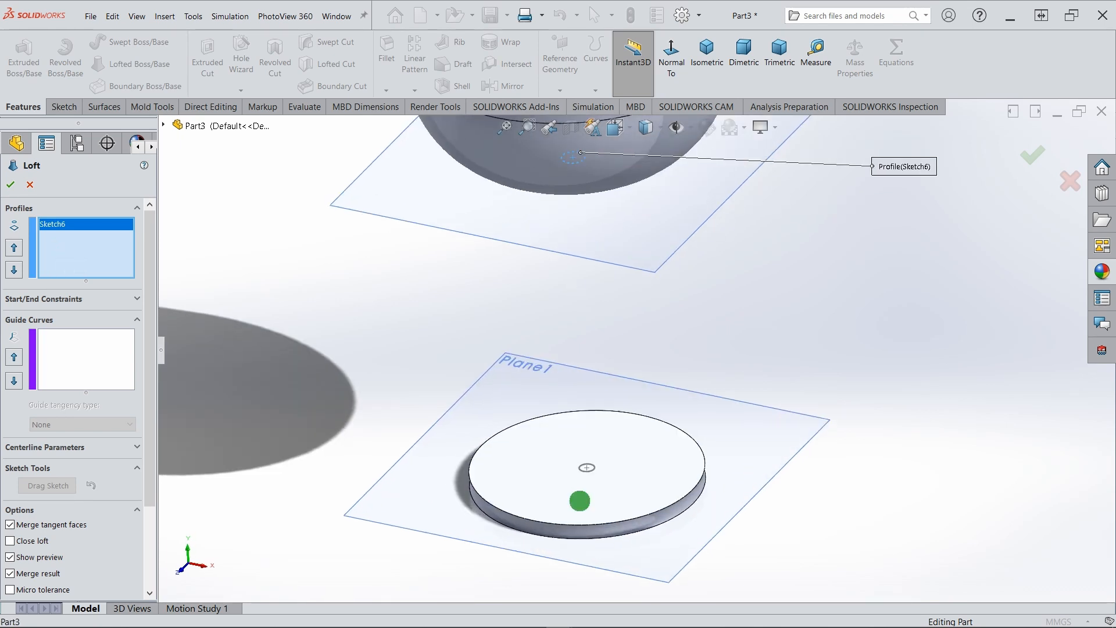
click(591, 470)
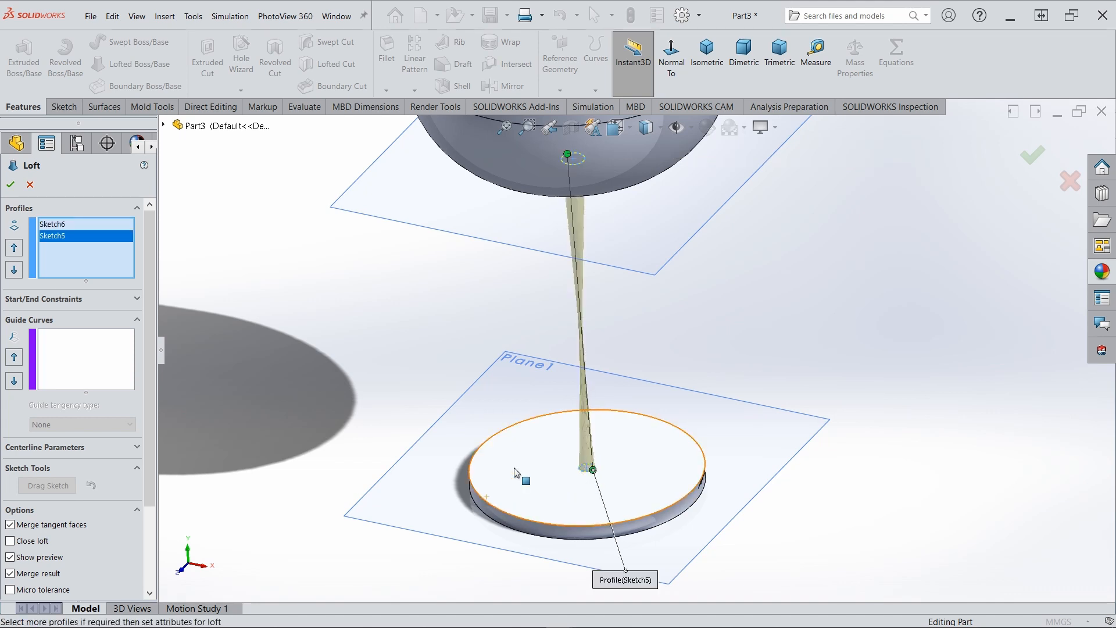
Step: Shift the loft's connector point on the foot's circle to line up with the upper one, and create the stem loft
mouse_move(518, 474)
middle_down()
mouse_move(573, 393)
mouse_move(558, 431)
mouse_move(586, 459)
middle_up()
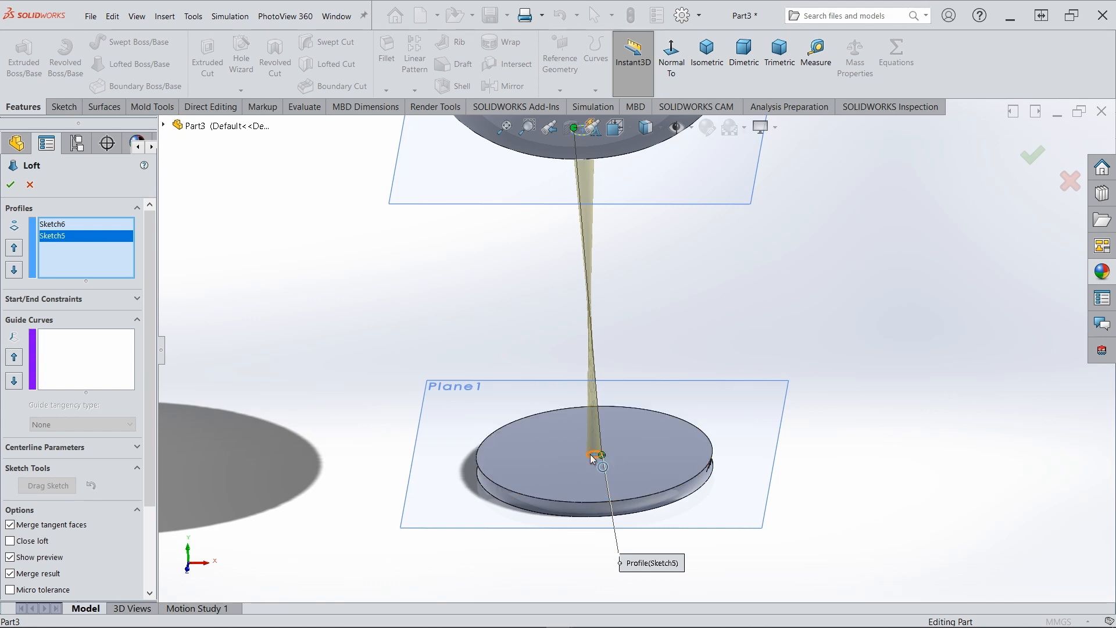
middle_drag(603, 458, 605, 463)
mouse_move(607, 437)
mouse_down()
mouse_move(584, 434)
mouse_move(595, 436)
mouse_up()
scroll(634, 369, up, 3)
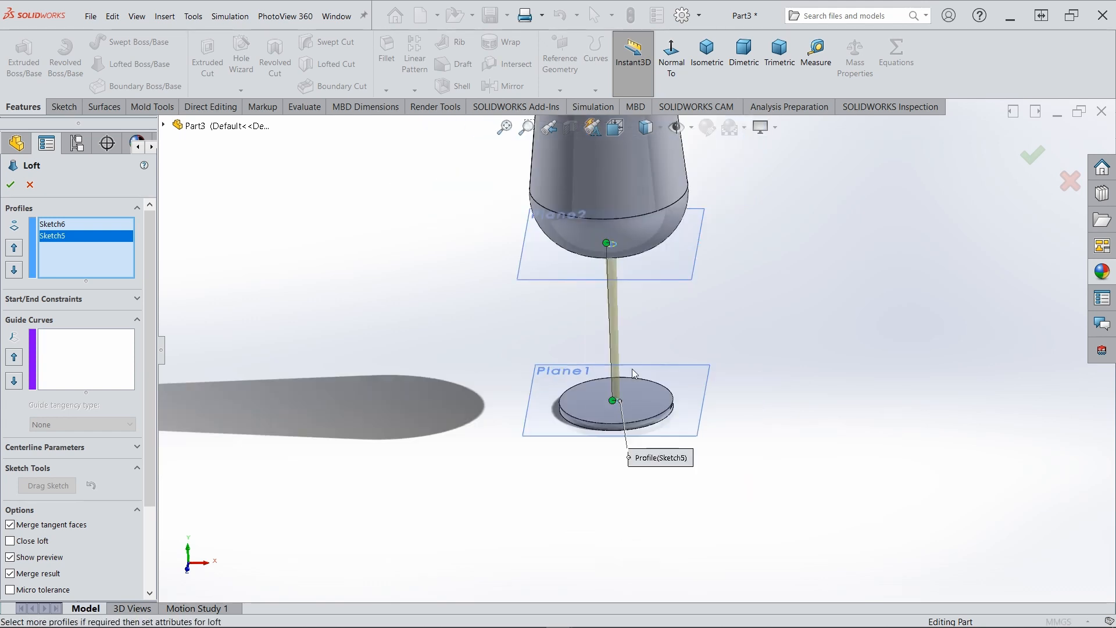
mouse_move(633, 370)
middle_down()
mouse_move(683, 200)
mouse_move(698, 281)
mouse_move(648, 280)
mouse_move(657, 279)
mouse_move(658, 312)
middle_up()
scroll(656, 313, up, 3)
middle_drag(649, 242, 691, 210)
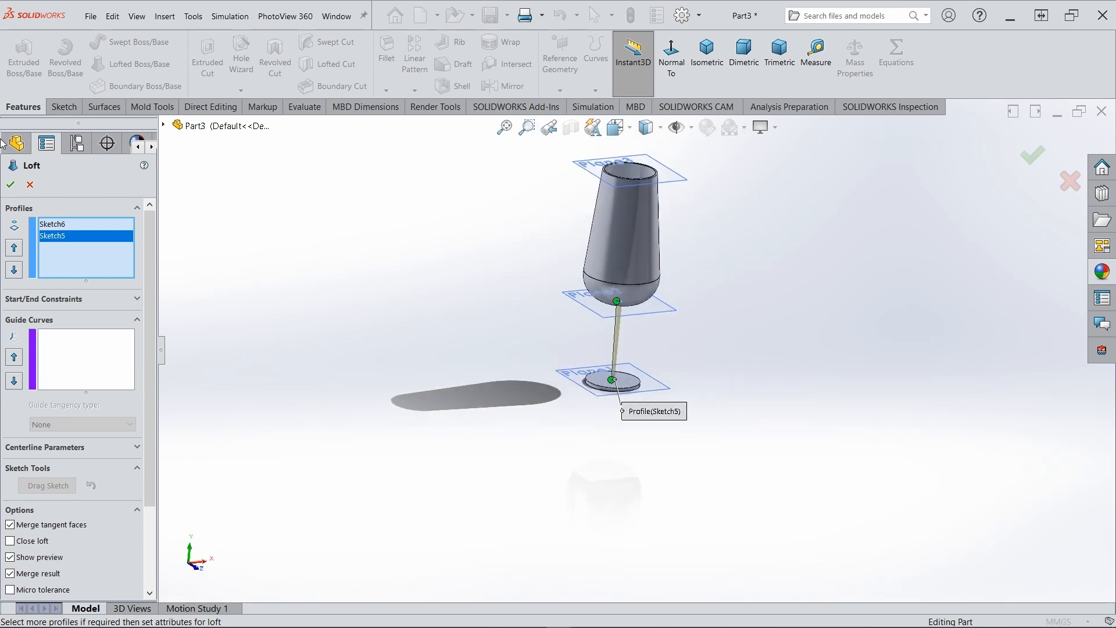
click(10, 184)
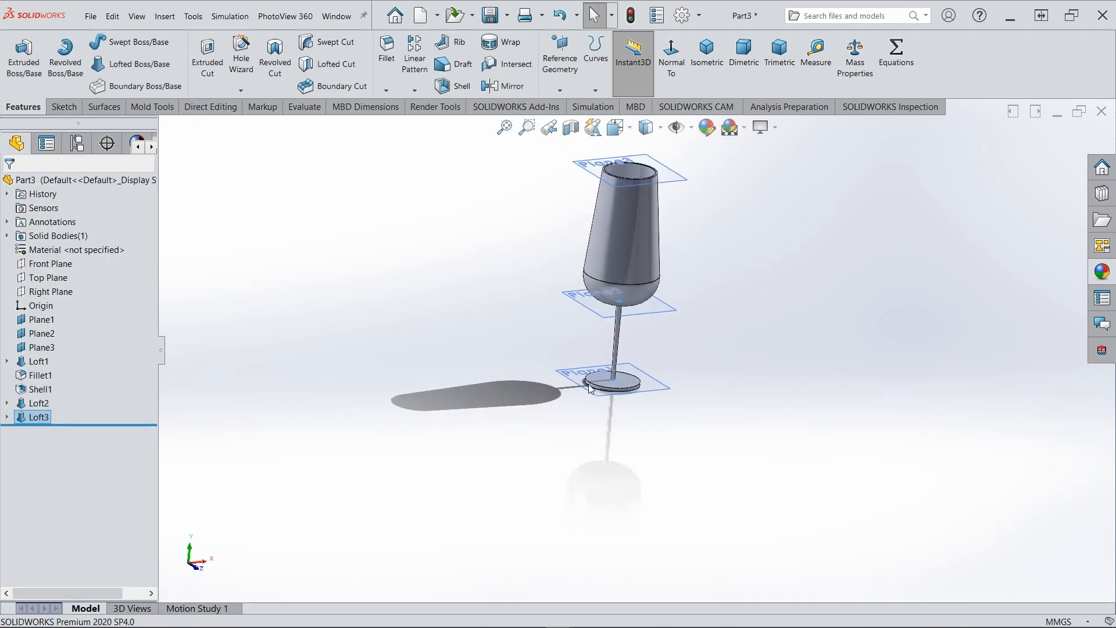
Step: Fillet the bottom outer edge of the foot with a 0.15 mm radius
scroll(637, 353, up, 4)
scroll(681, 238, down, 4)
scroll(631, 431, down, 1)
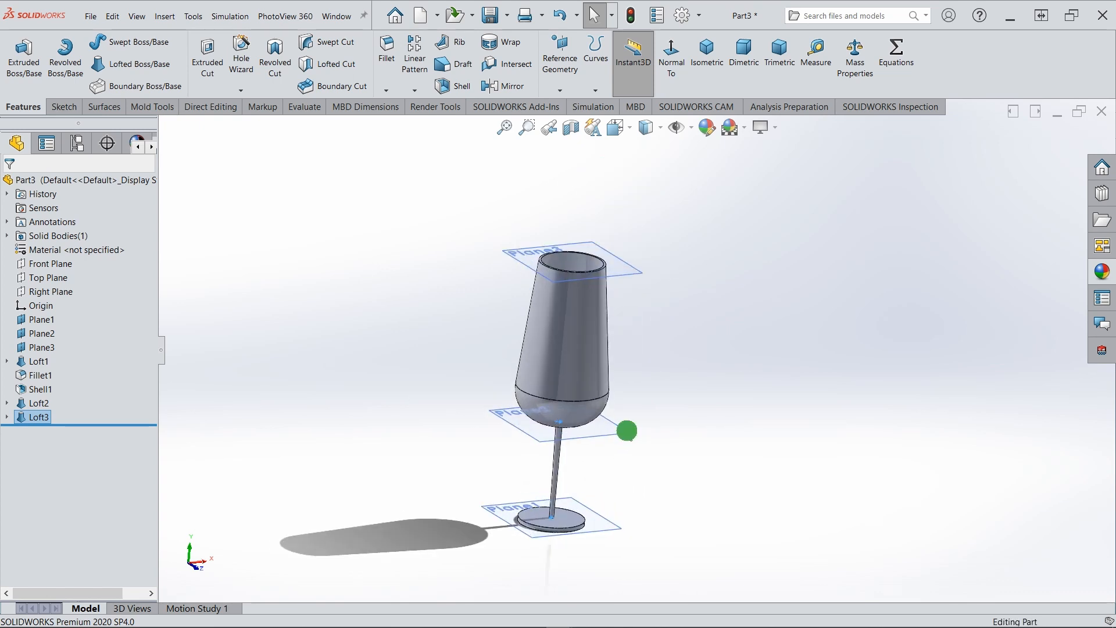
middle_drag(626, 430, 611, 456)
scroll(611, 476, down, 2)
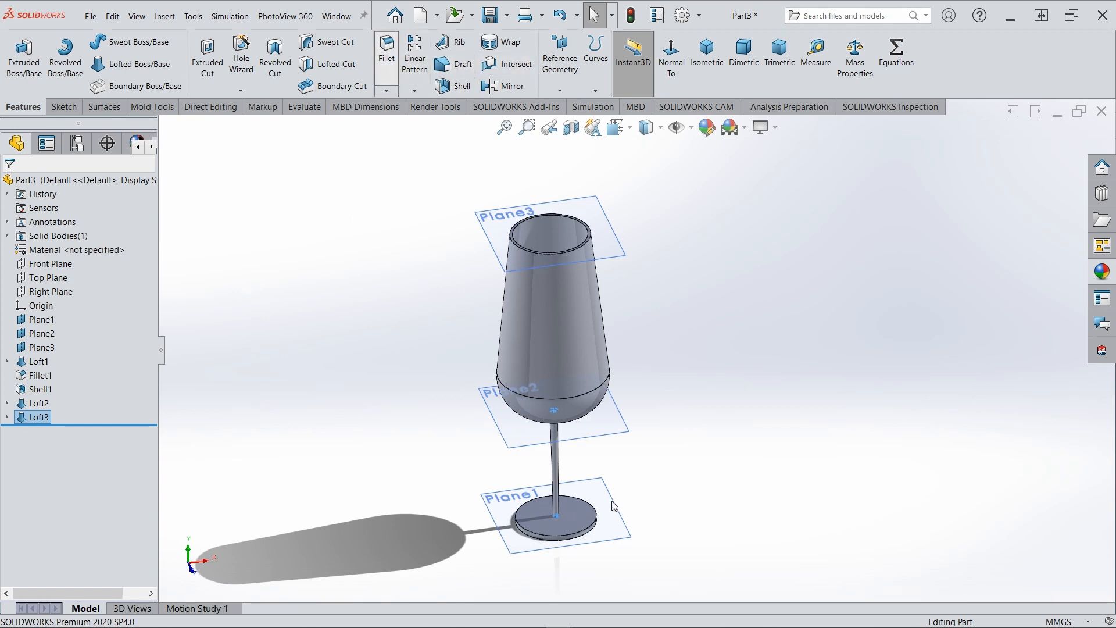
scroll(581, 516, down, 9)
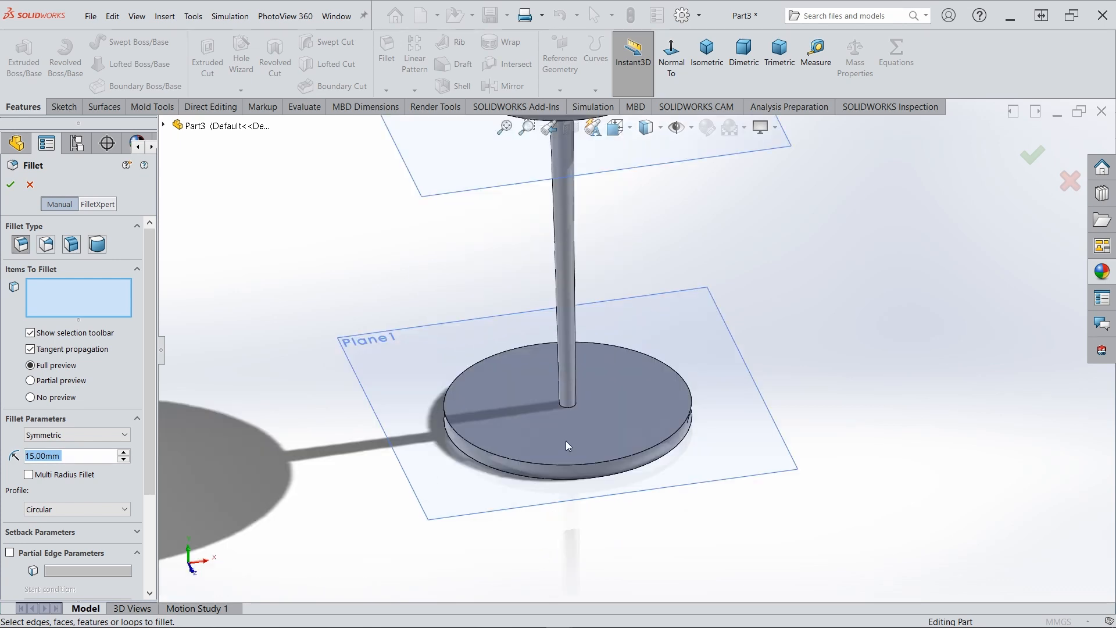
middle_drag(566, 449, 455, 436)
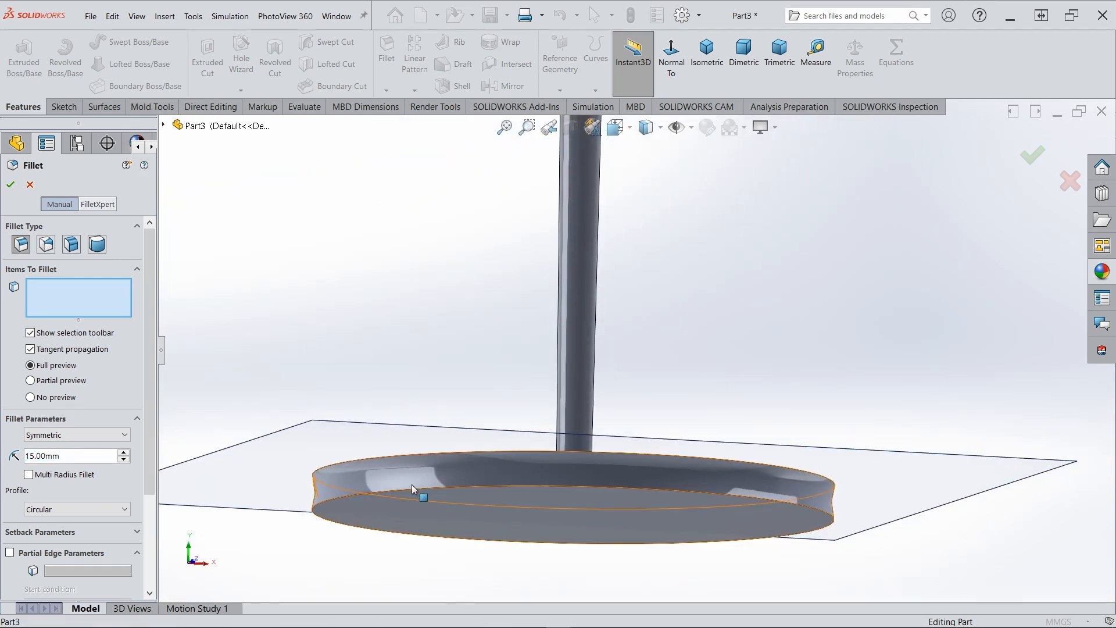
mouse_move(407, 500)
middle_down()
mouse_move(375, 498)
mouse_move(394, 491)
middle_up()
click(393, 494)
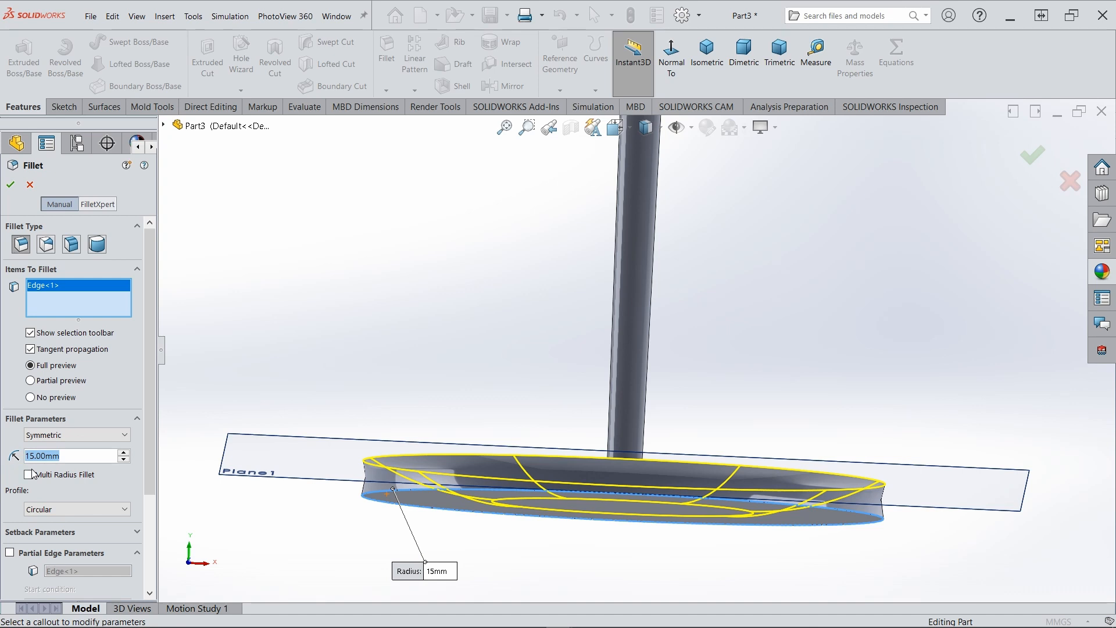
key(BackSpace)
text(.1)
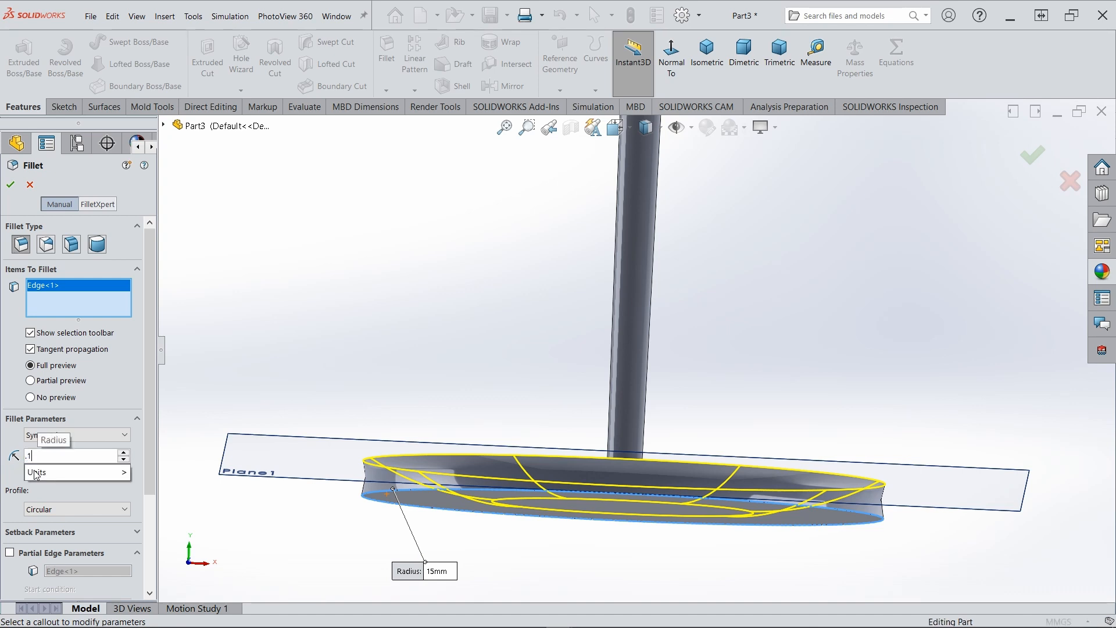
text(5)
mouse_move(36, 473)
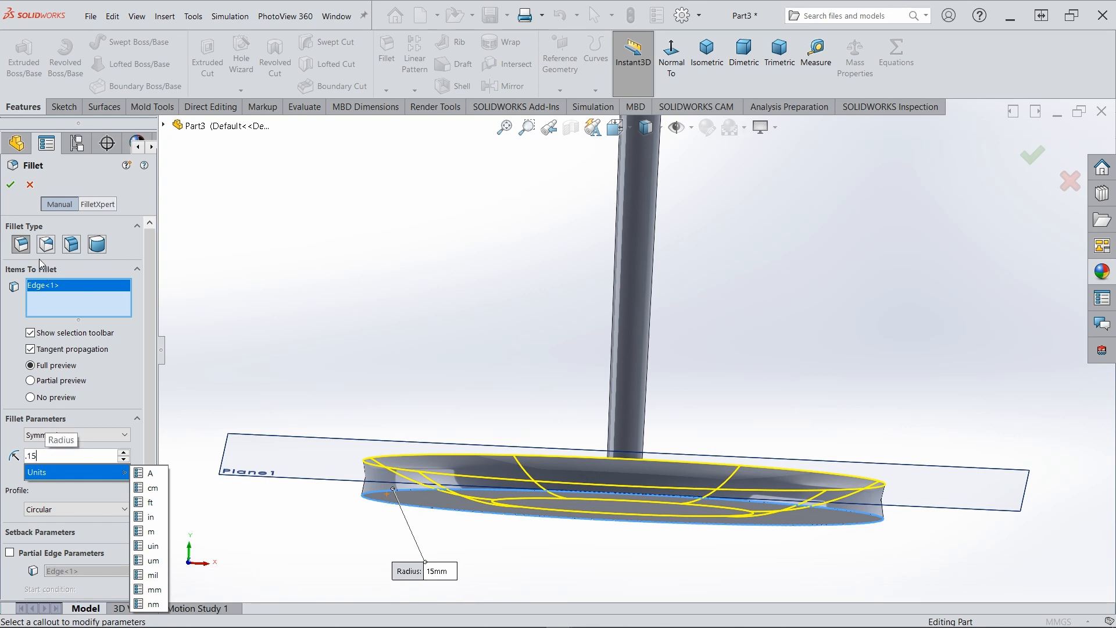
key(Return)
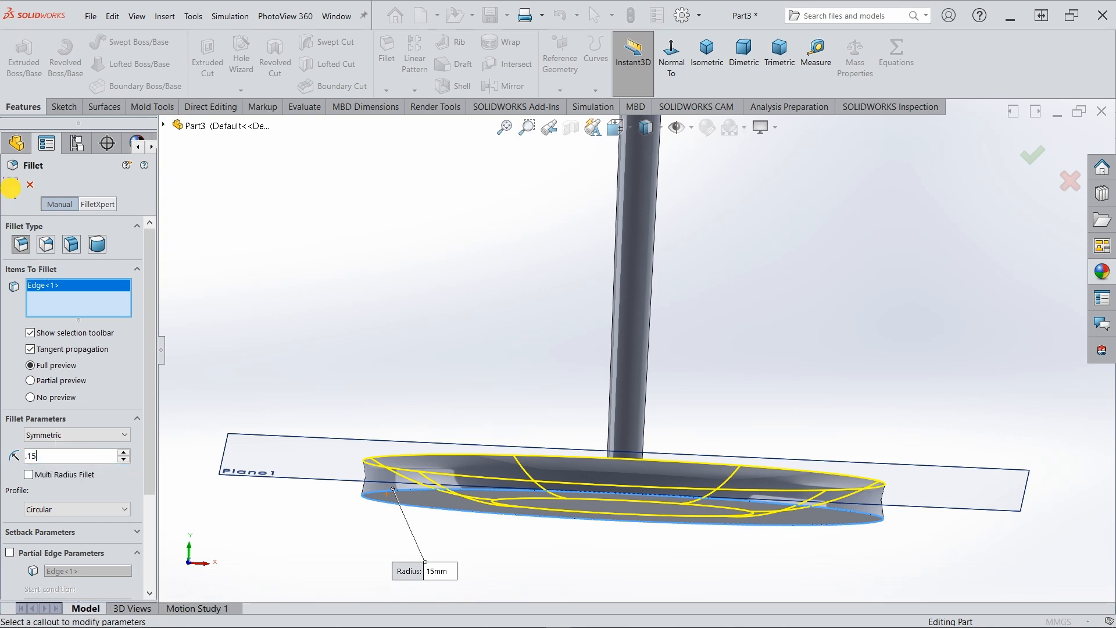
click(11, 186)
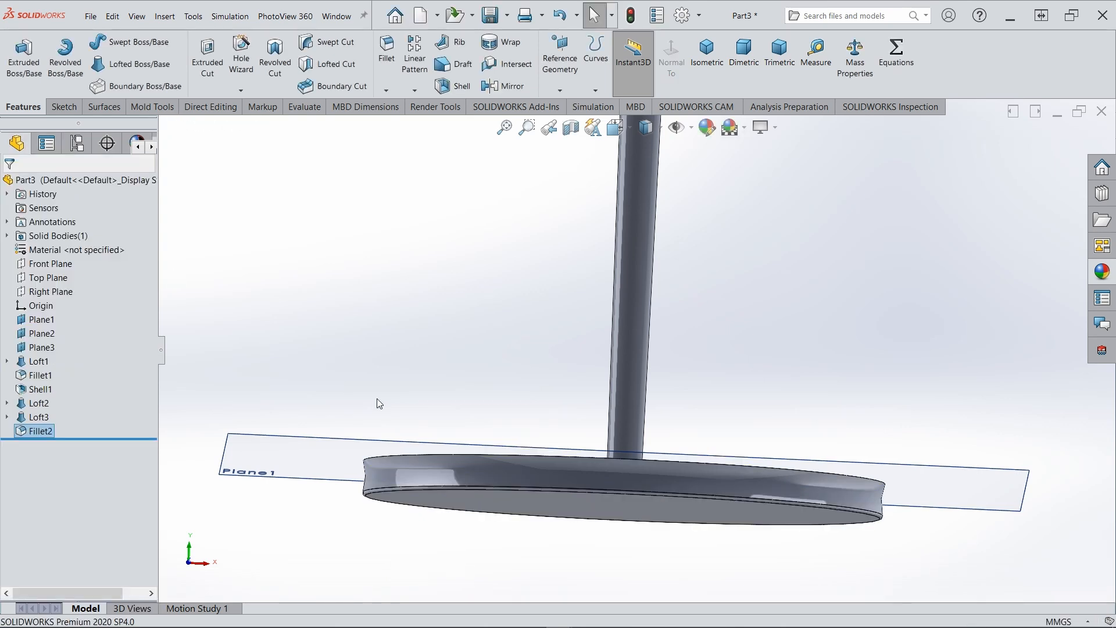
Step: Fillet the top outer edge of the foot with a 3 mm radius
middle_drag(378, 401, 451, 429)
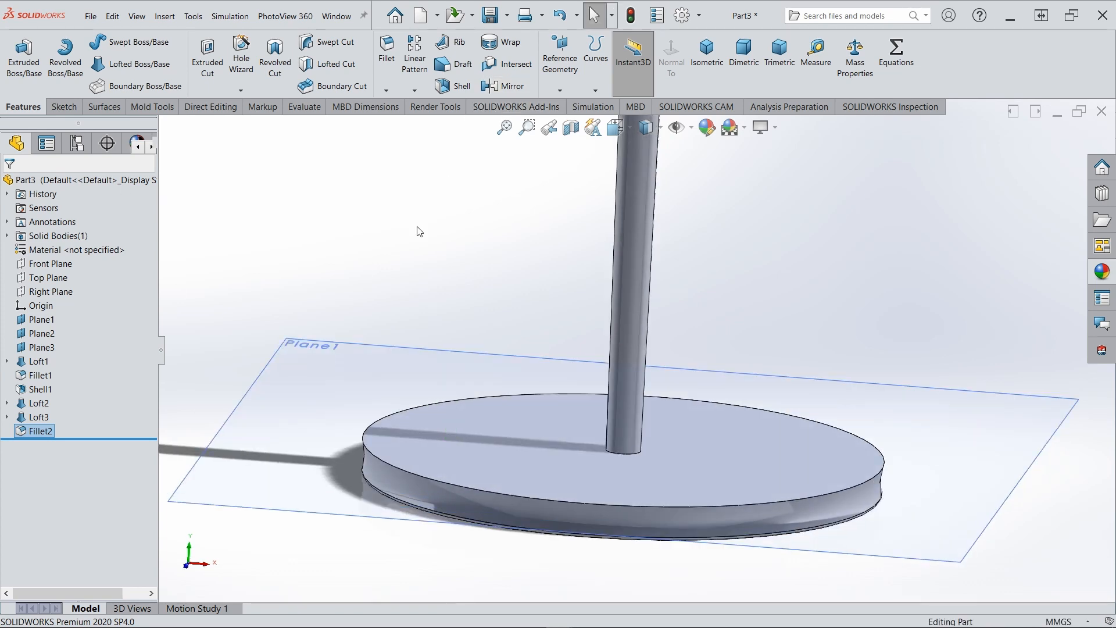
key(Return)
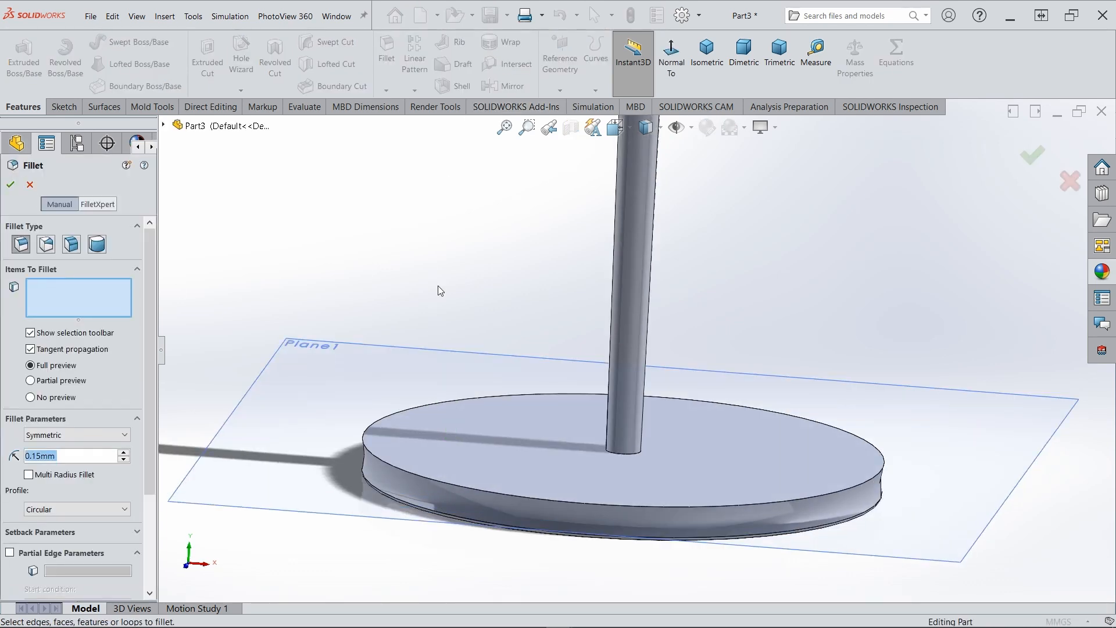
click(386, 463)
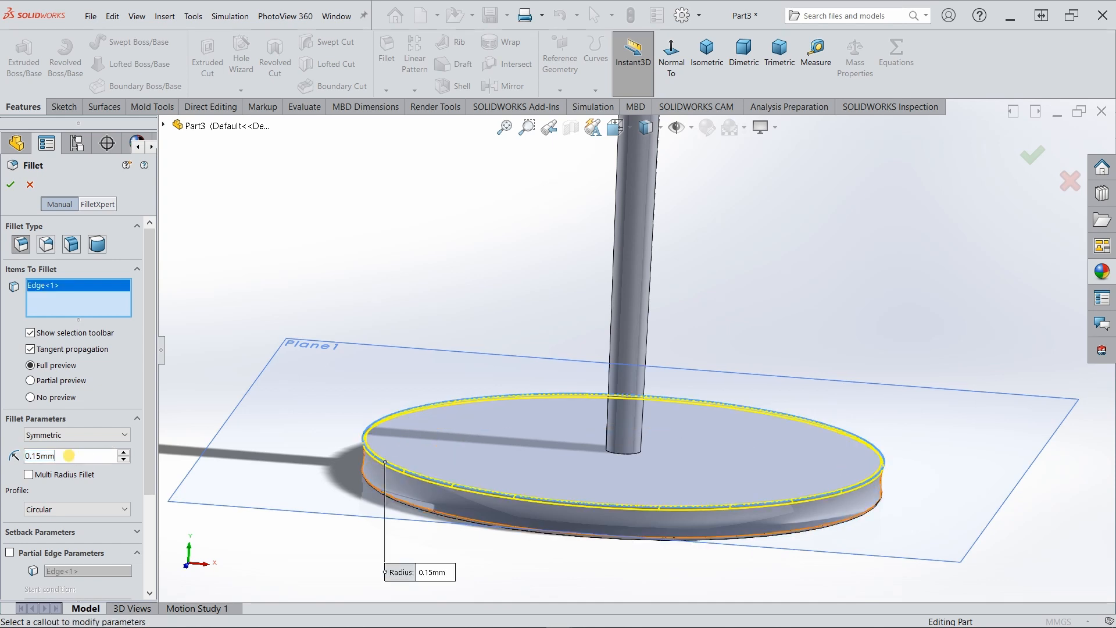
text(3)
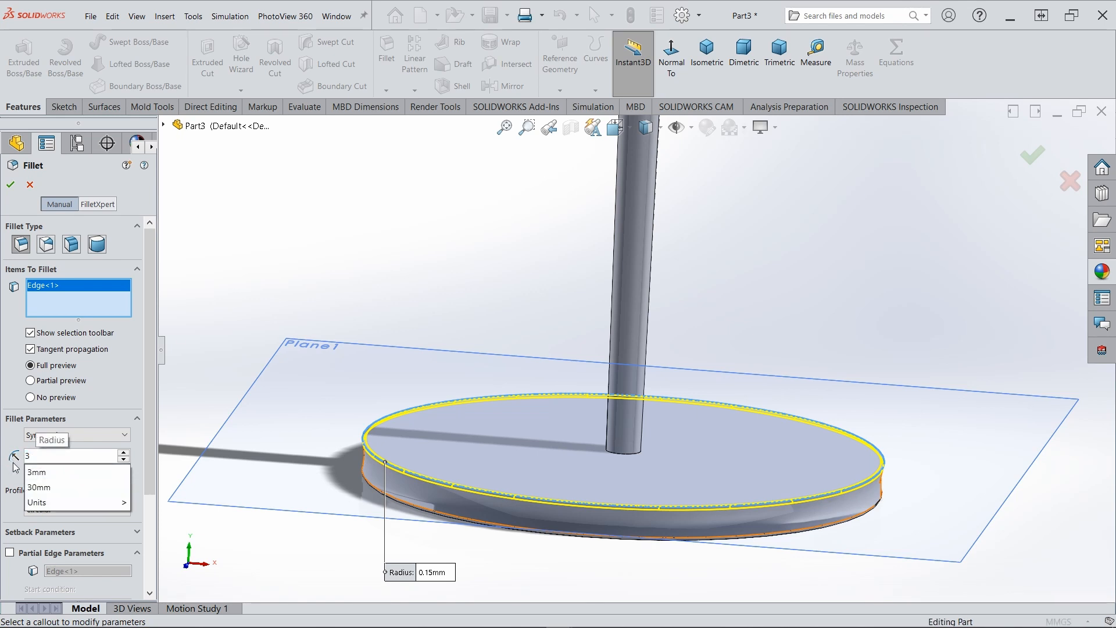
key(Return)
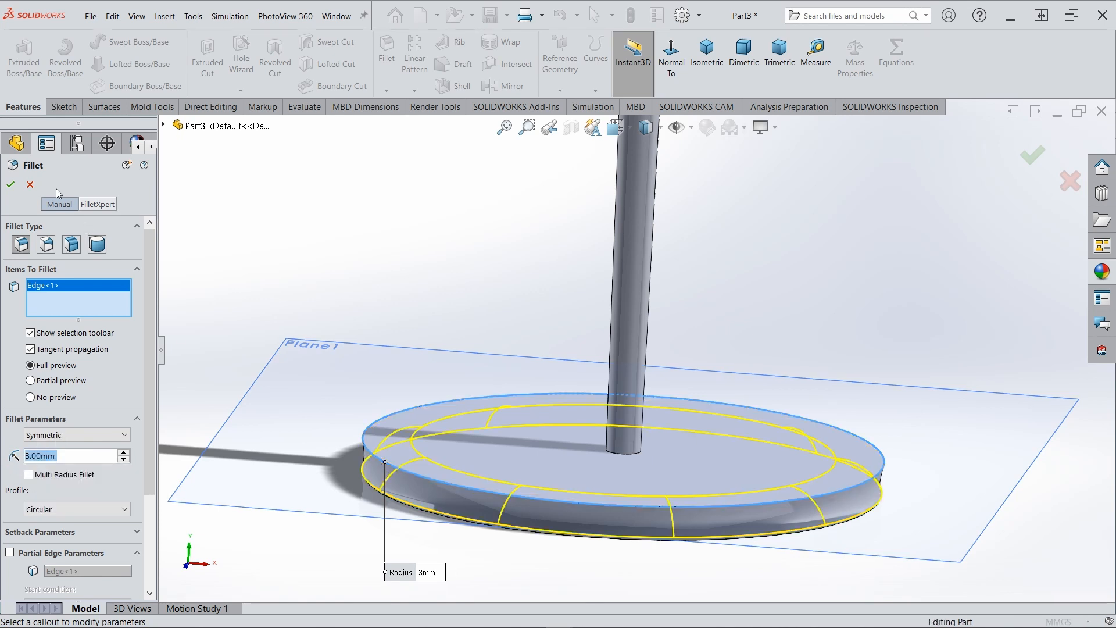
click(10, 184)
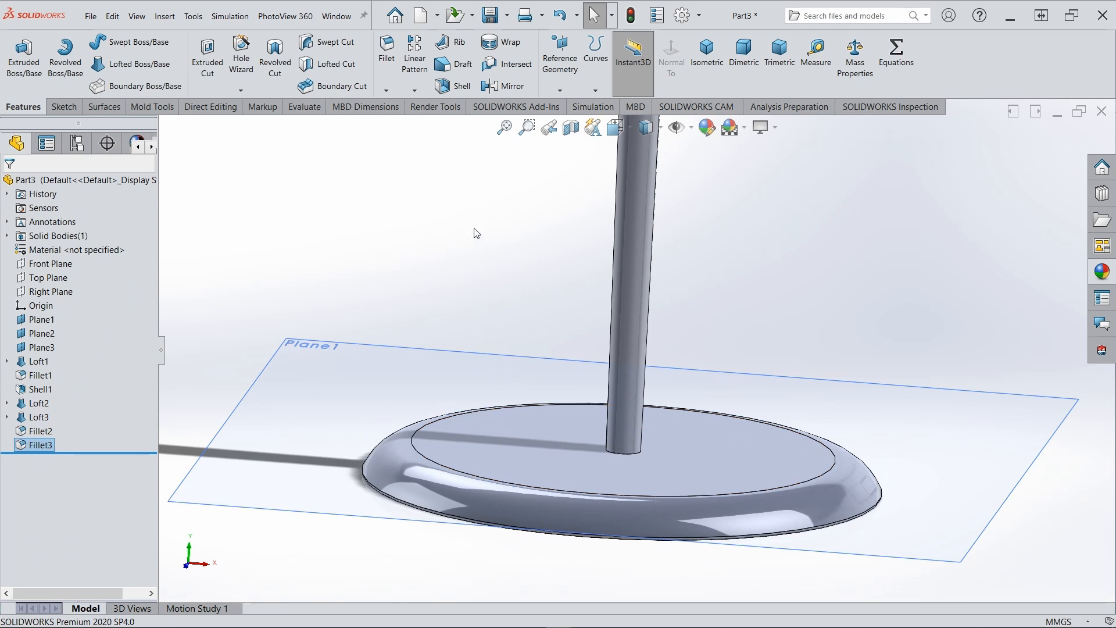
Step: Fillet the edge where the stem meets the foot with a 10 mm radius
key(Return)
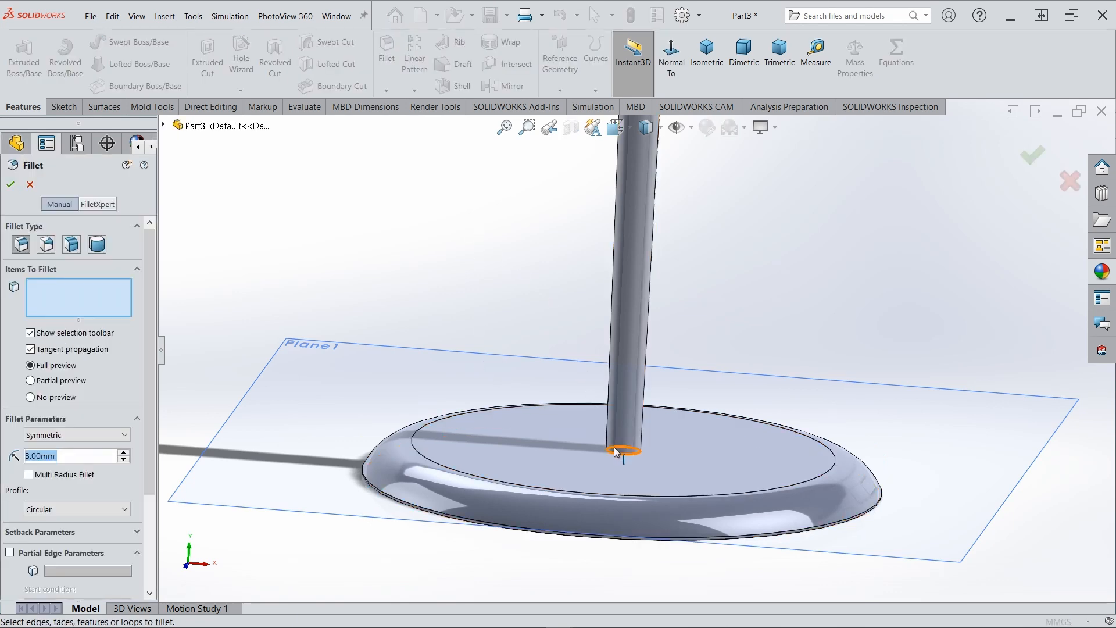
click(617, 455)
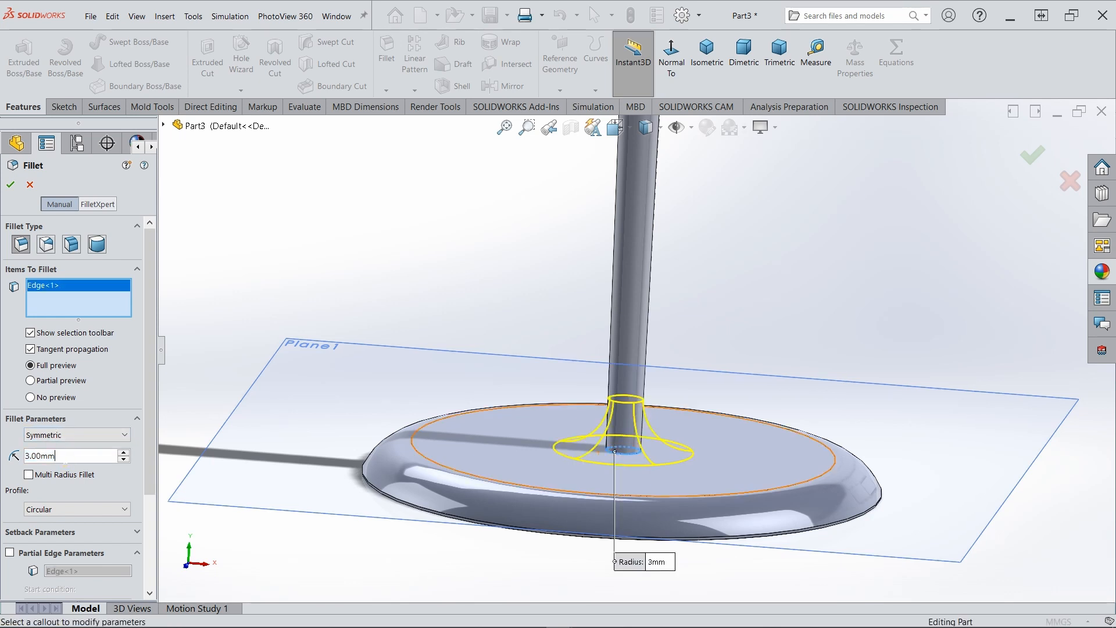
text(10)
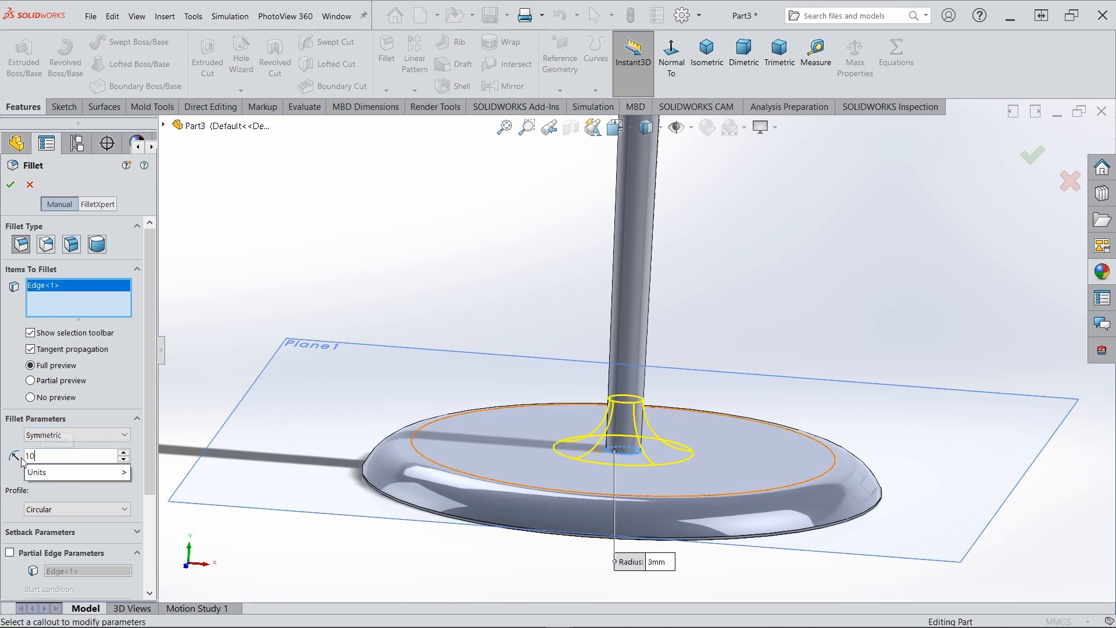
key(Return)
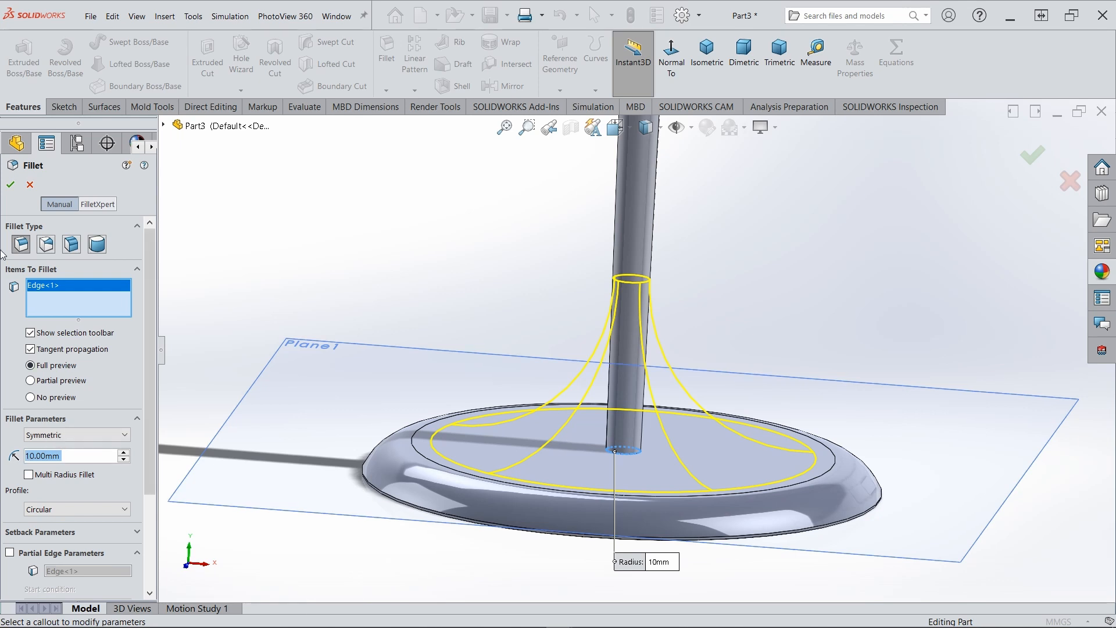
click(11, 184)
key(f)
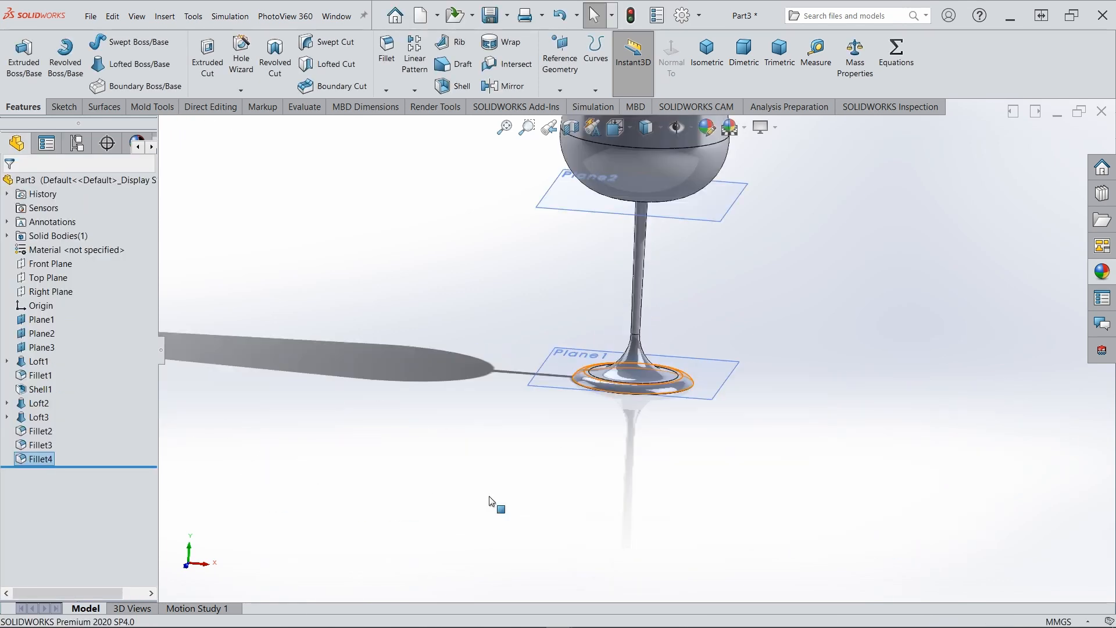
scroll(649, 244, down, 10)
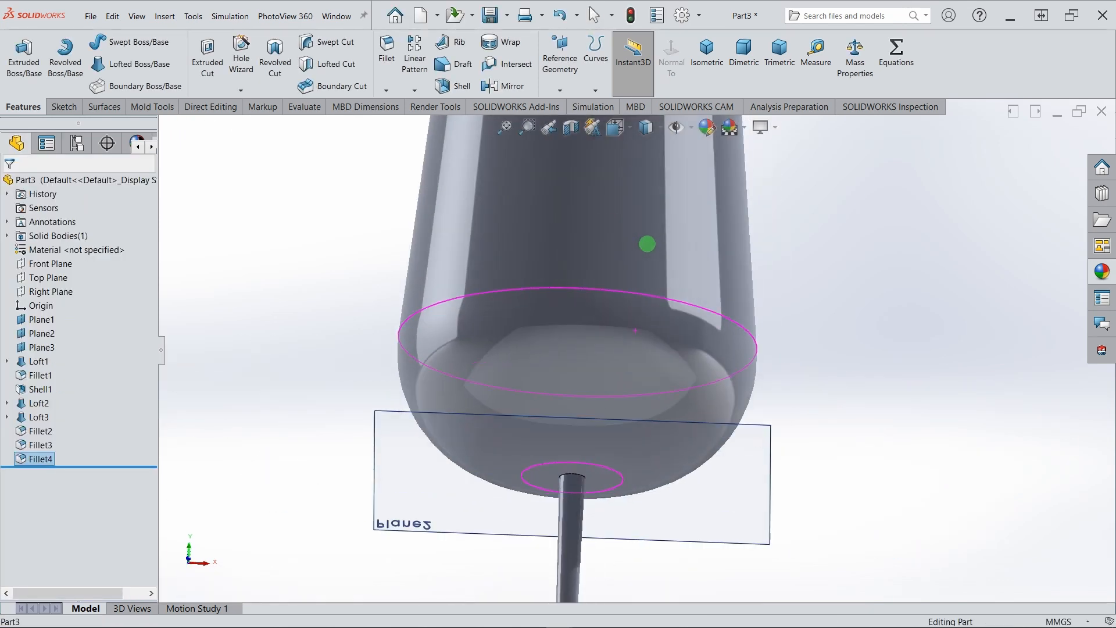
Step: Fillet the edge where the stem meets the underside of the bowl with a 10 mm radius
scroll(567, 523, down, 5)
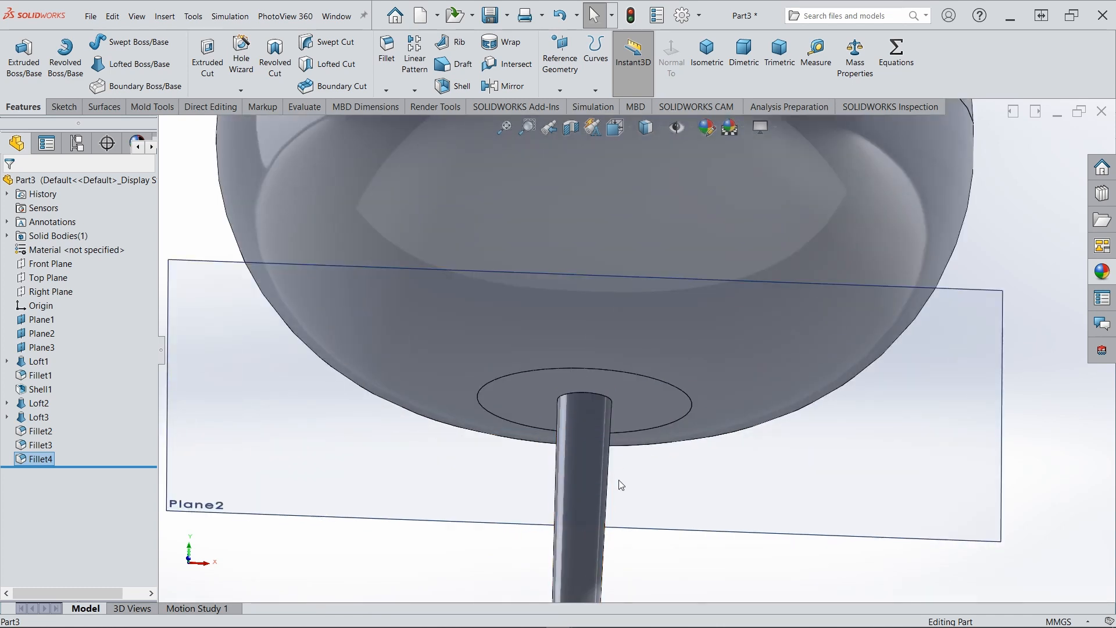
key(Return)
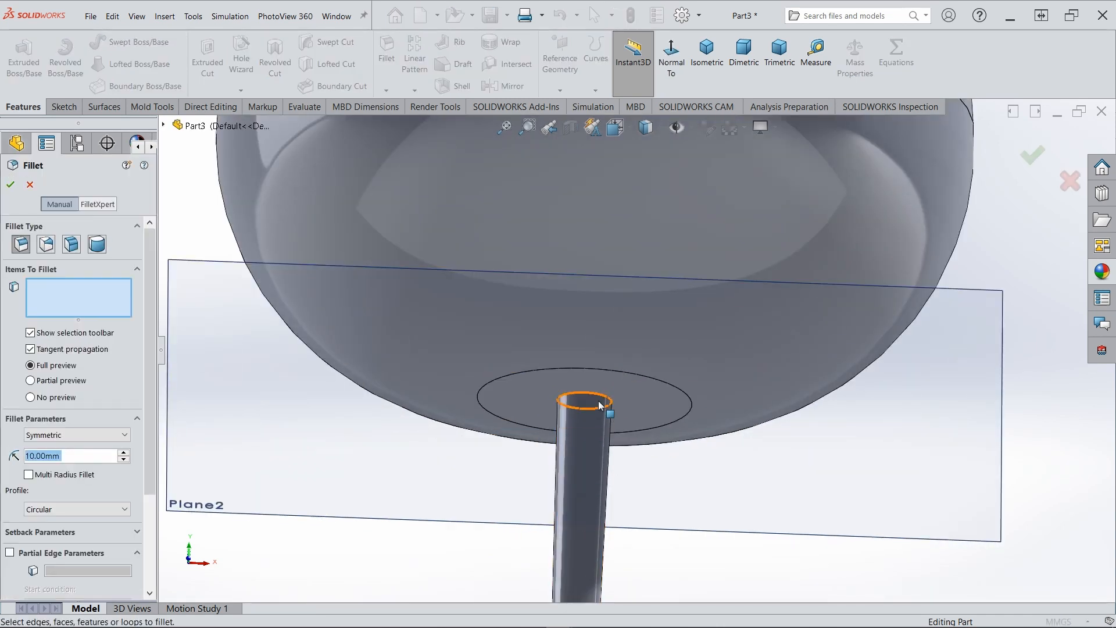
click(600, 401)
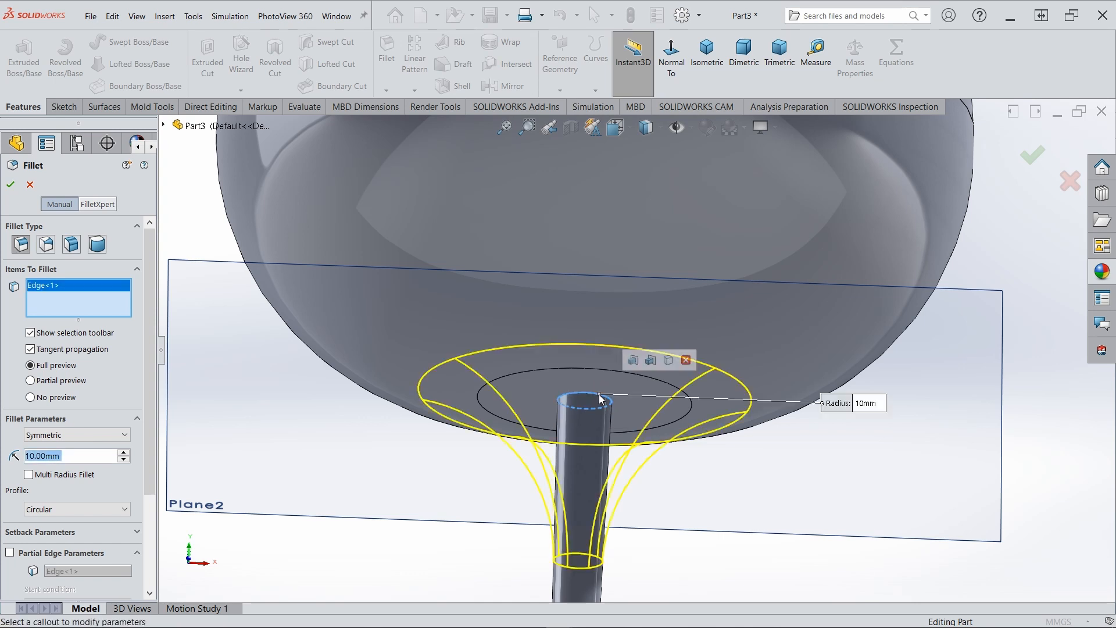
click(11, 185)
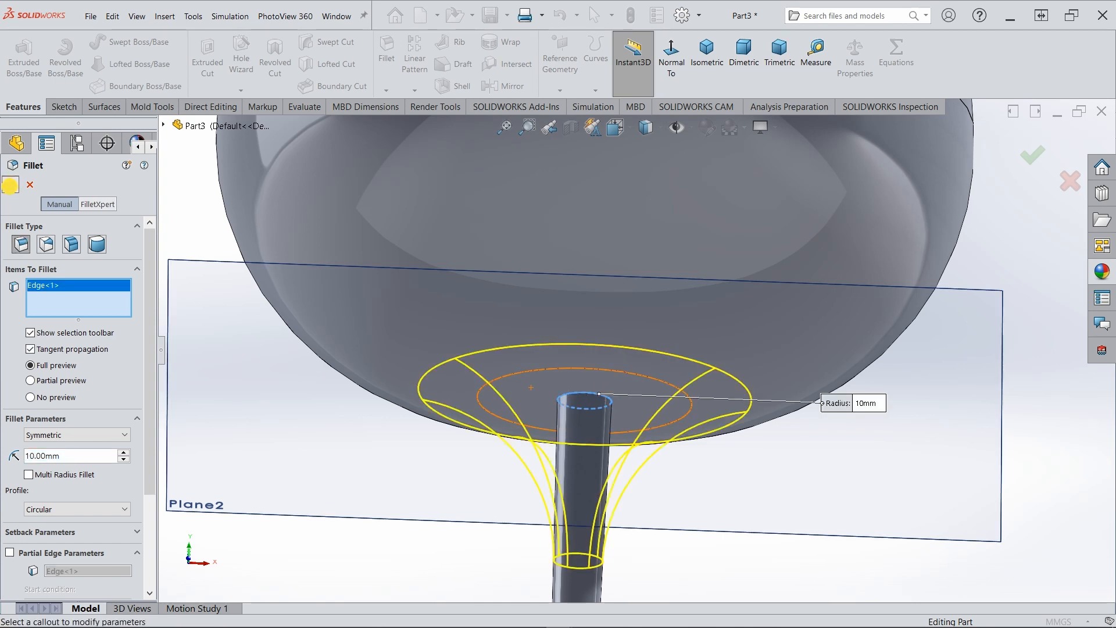
Step: Fillet the outer edge of the bowl's top rim with a 0.5 mm radius
scroll(584, 402, up, 5)
scroll(555, 437, down, 1)
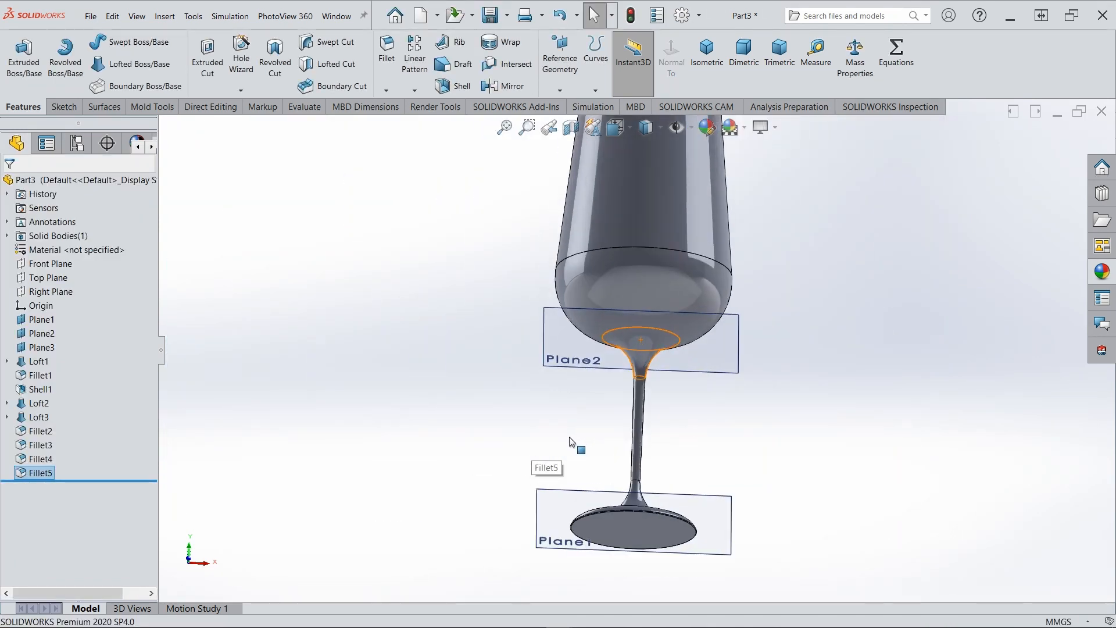
scroll(638, 360, up, 4)
middle_drag(660, 372, 619, 449)
scroll(688, 219, down, 6)
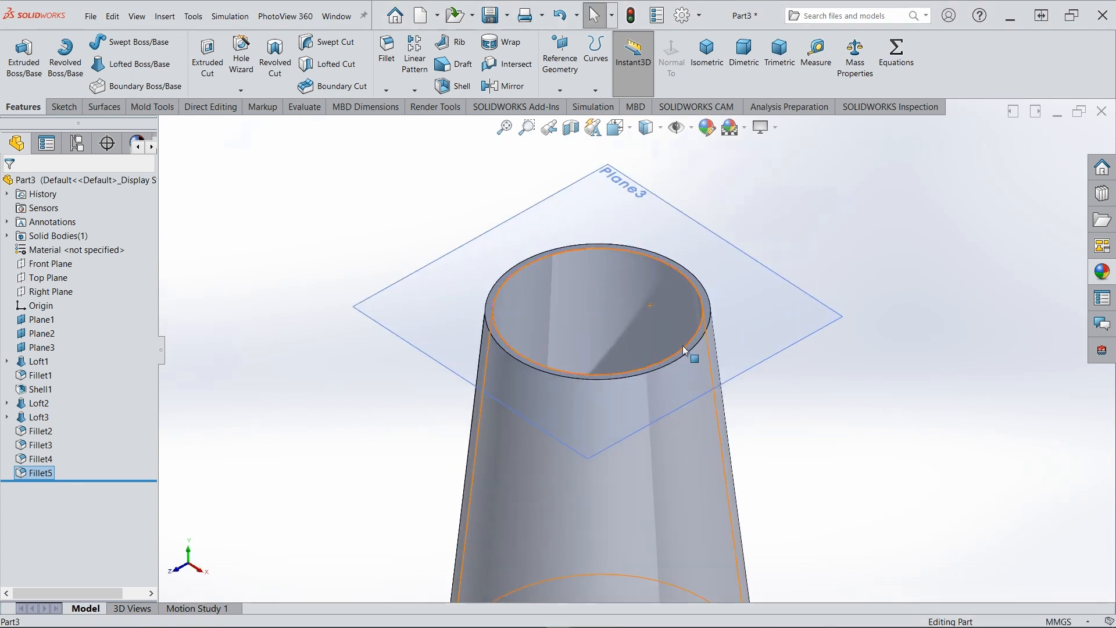
scroll(691, 357, down, 3)
scroll(690, 361, down, 1)
key(Return)
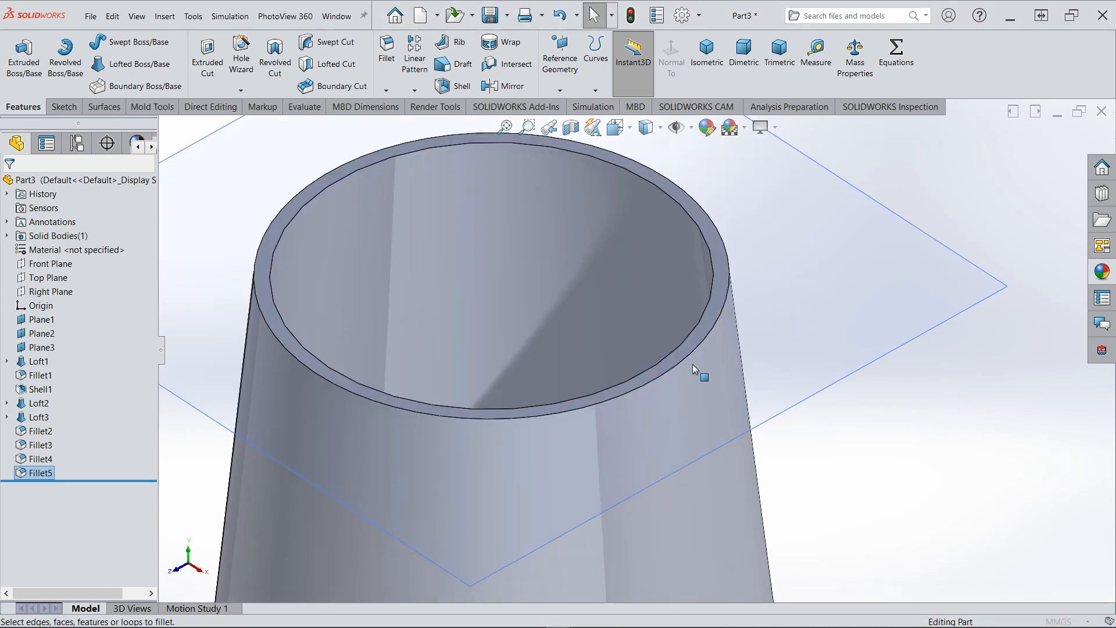
click(686, 358)
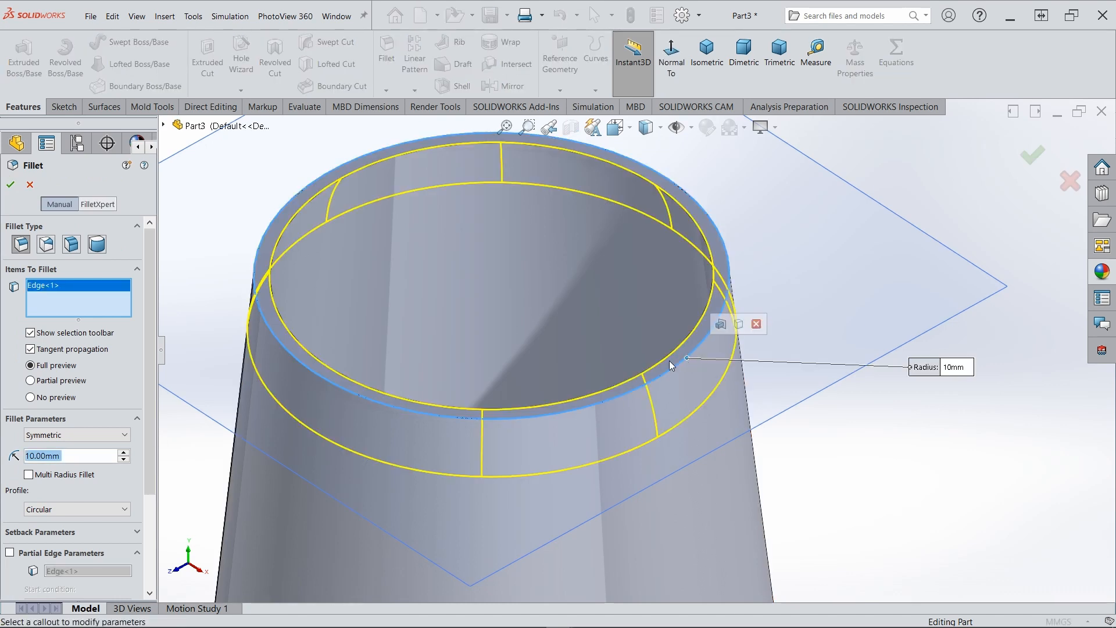
click(72, 457)
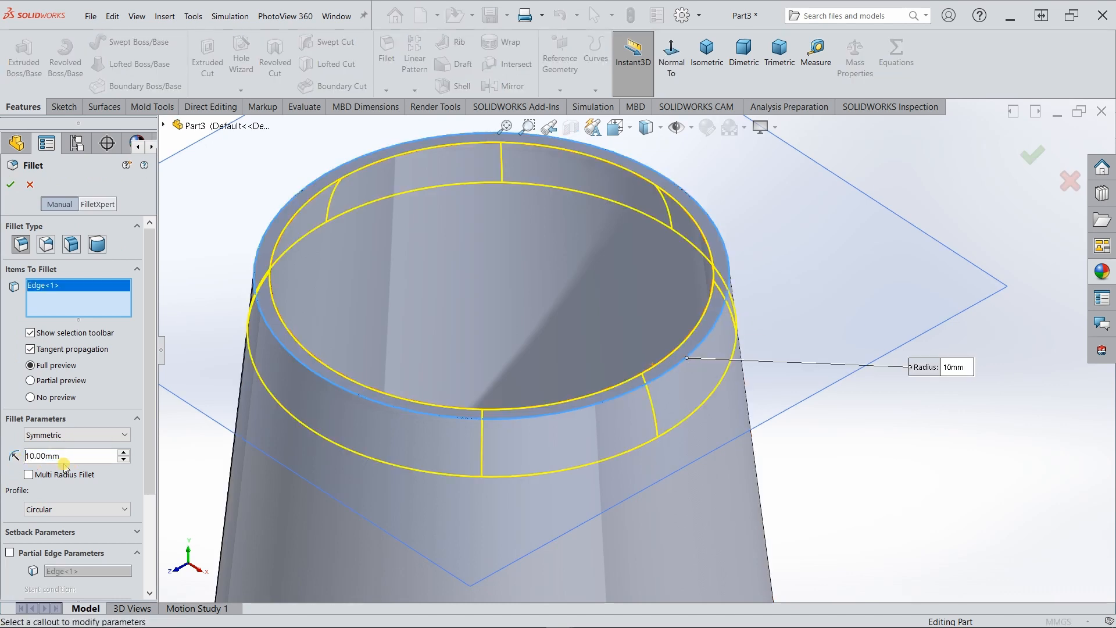
double_click(72, 457)
text(.5)
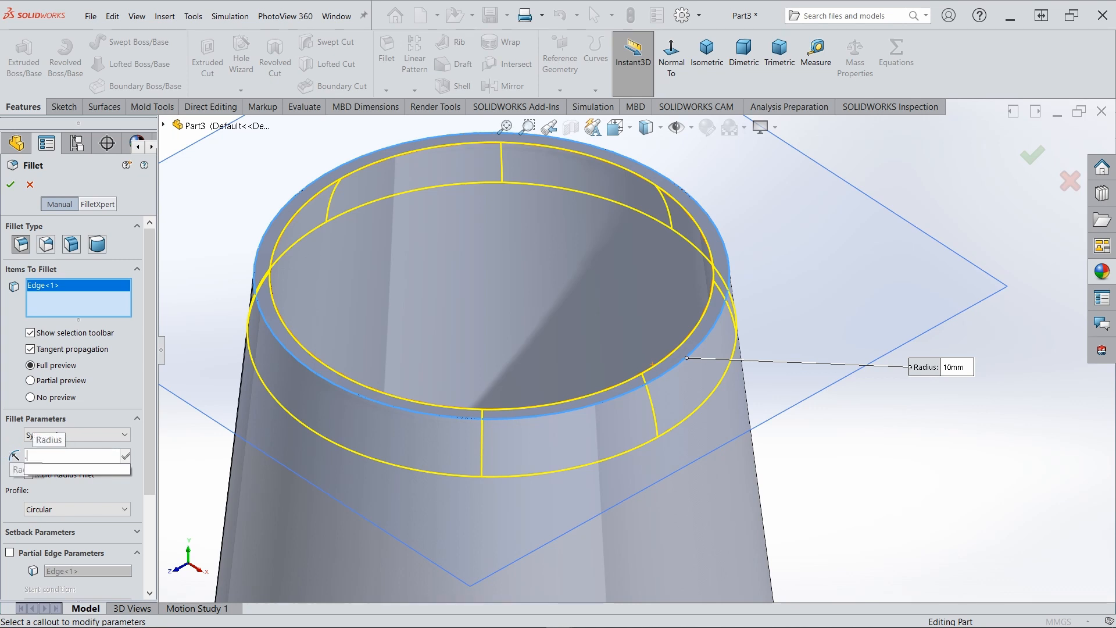
click(9, 185)
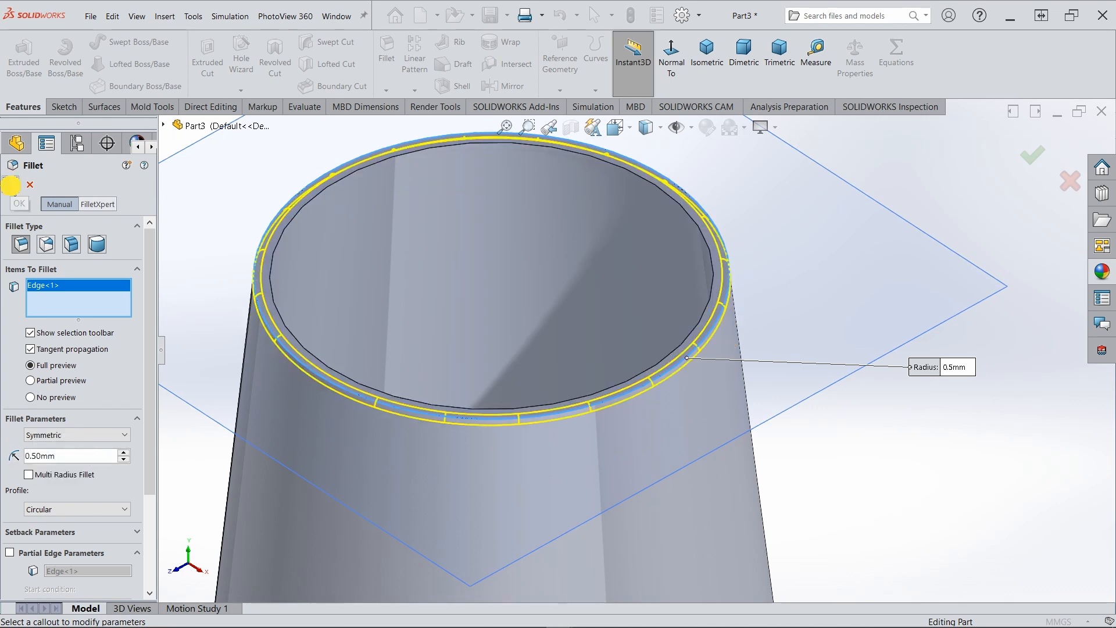
Step: Turn off the display of all reference planes in the graphics area, and hide Plane1 at the foot individually
scroll(500, 379, up, 7)
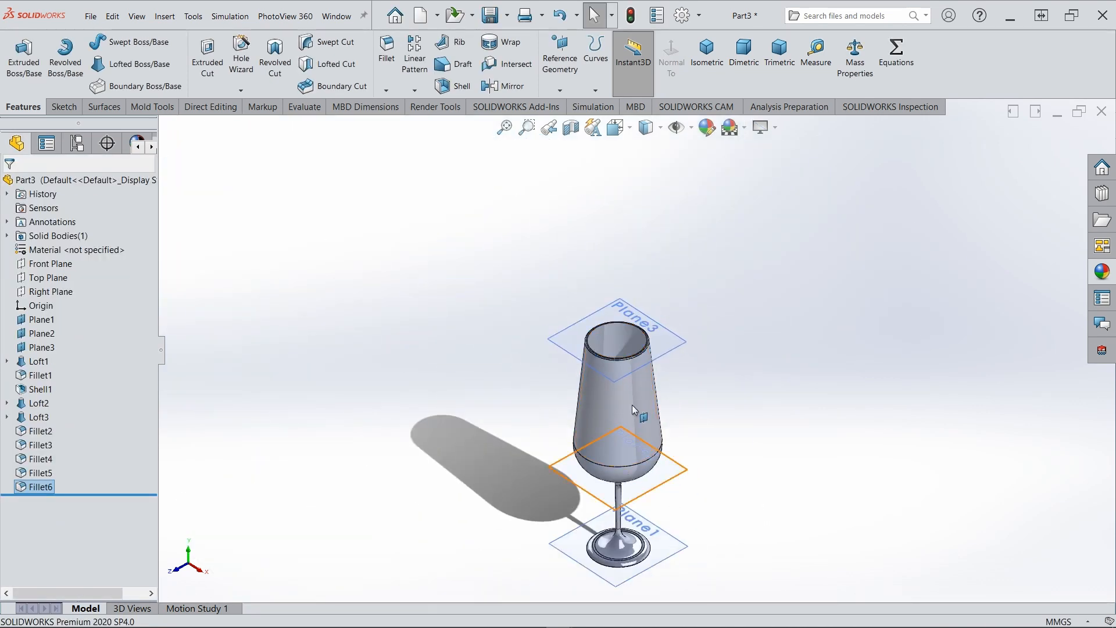
scroll(634, 406, down, 3)
scroll(629, 391, up, 3)
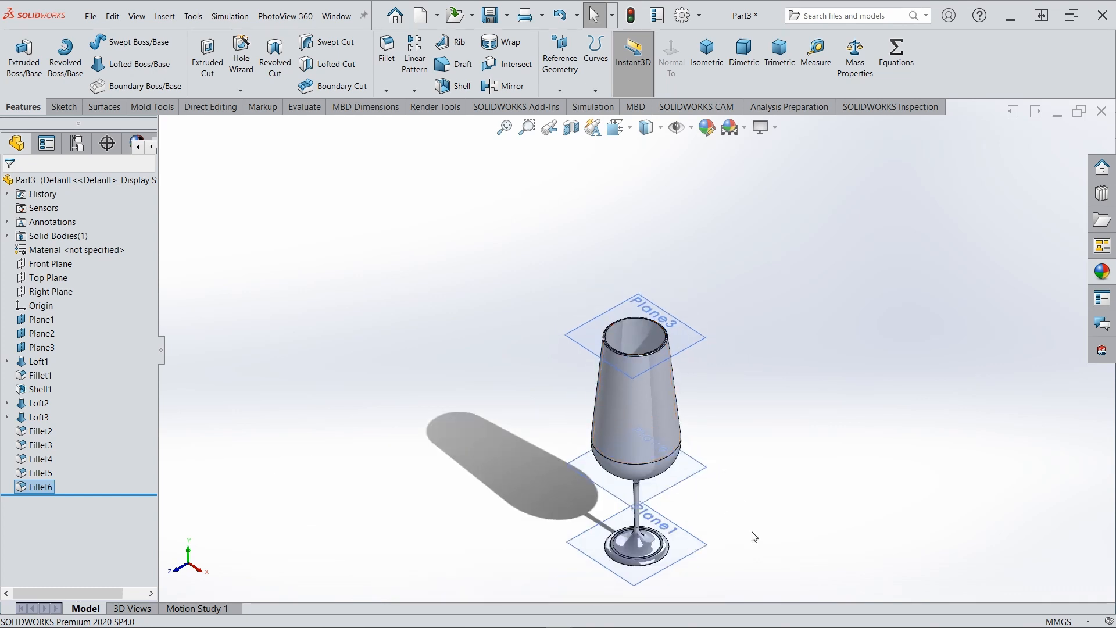
scroll(752, 533, up, 2)
scroll(657, 411, down, 2)
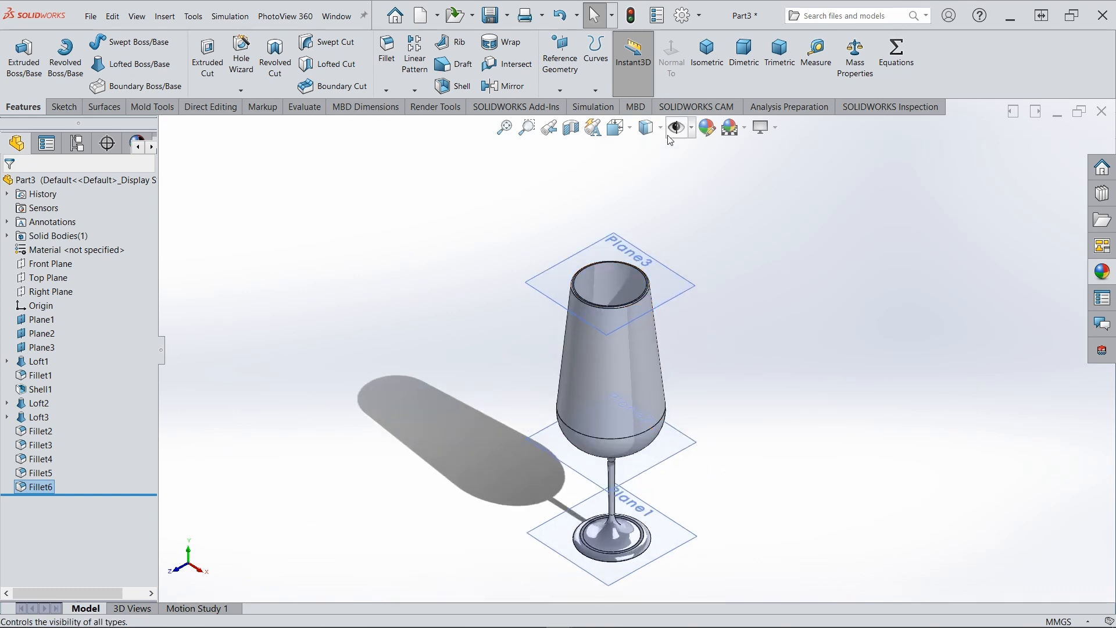
click(691, 131)
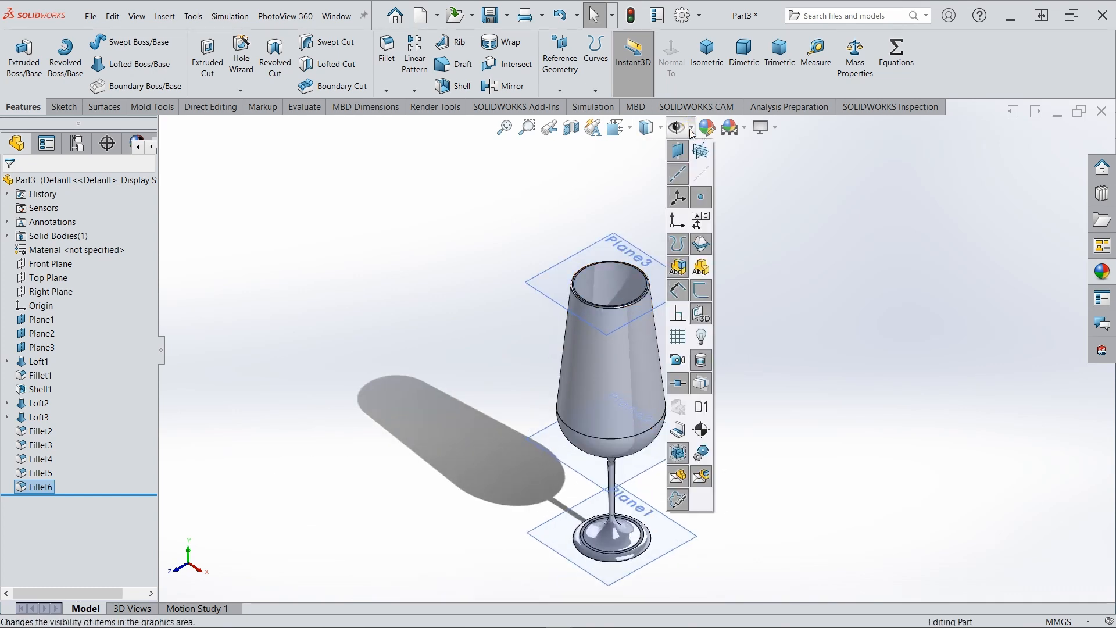
click(678, 150)
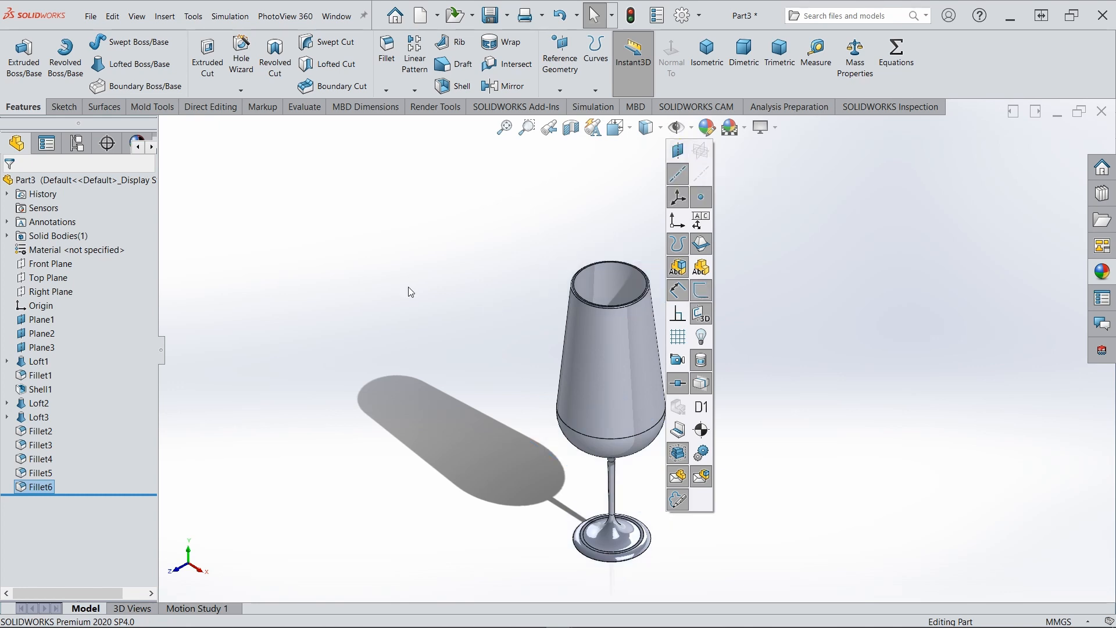
right_click(41, 321)
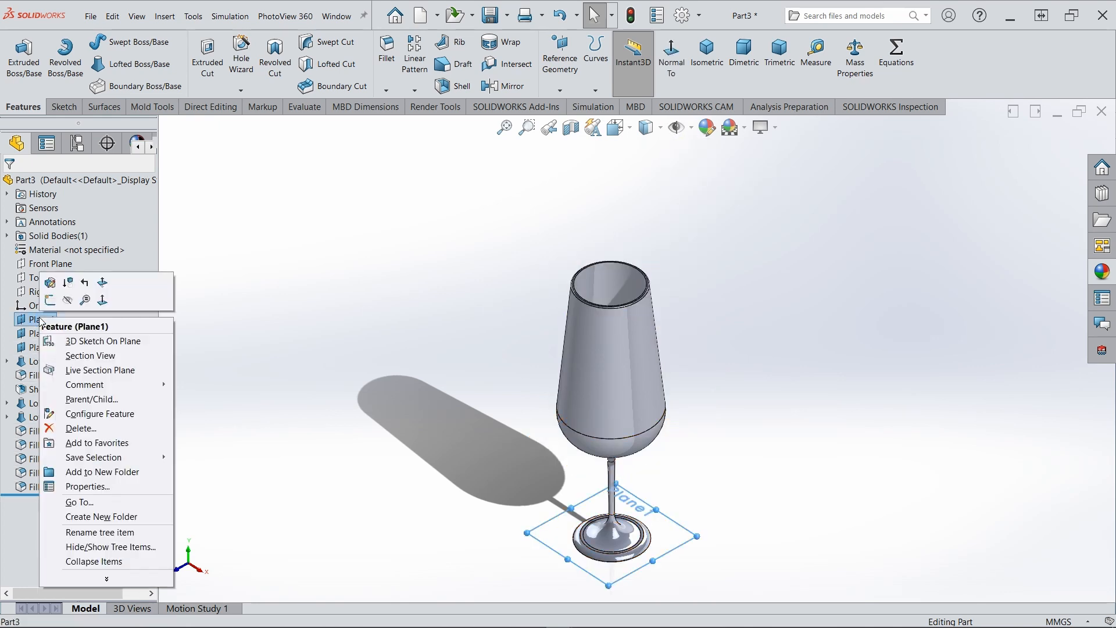
click(67, 300)
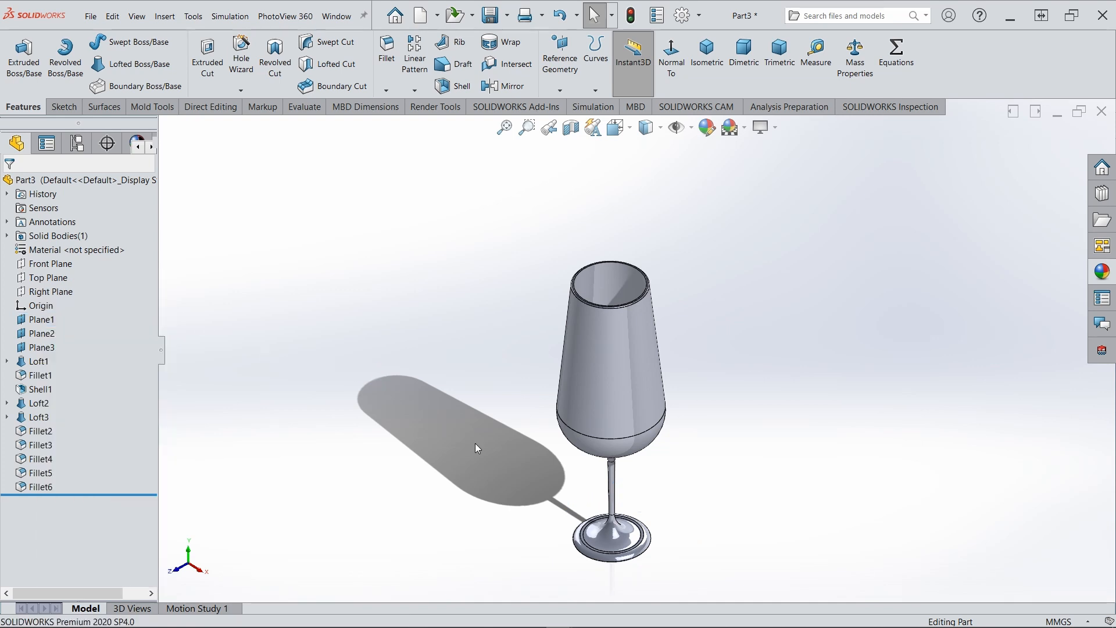
Step: Assign the Glass material from the Other Non-metals category of SOLIDWORKS Materials to the part
middle_drag(505, 459, 503, 459)
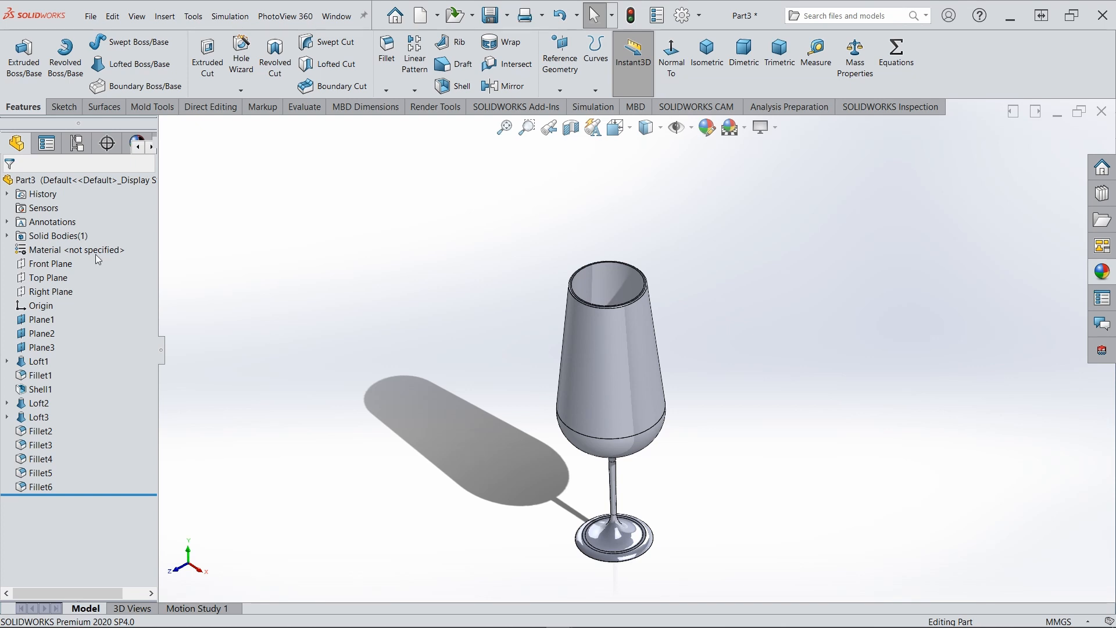
right_click(80, 250)
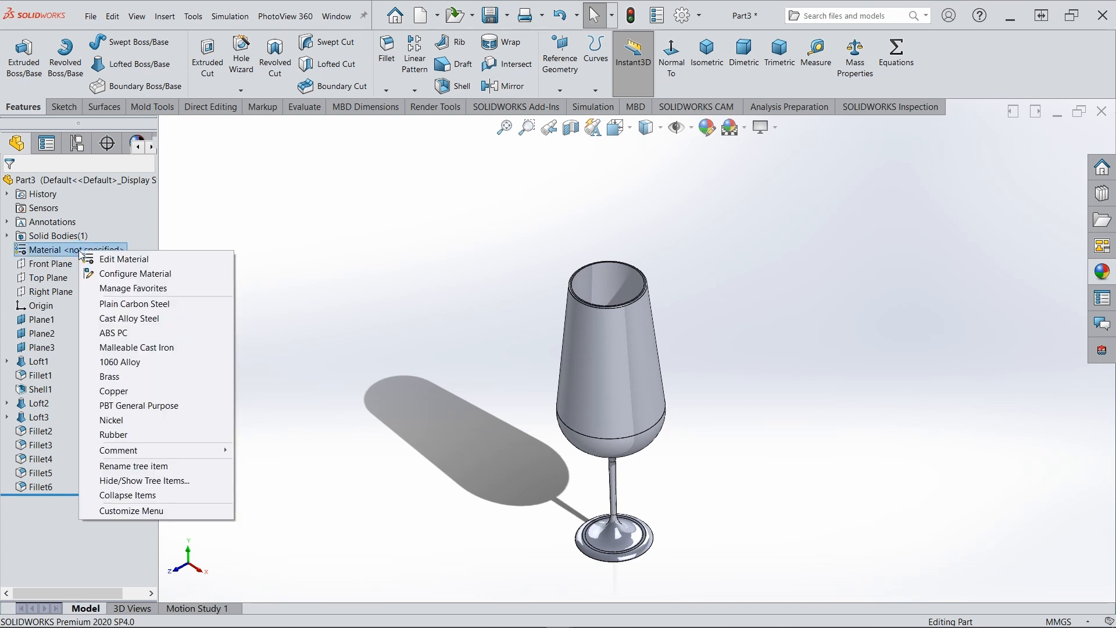
click(129, 260)
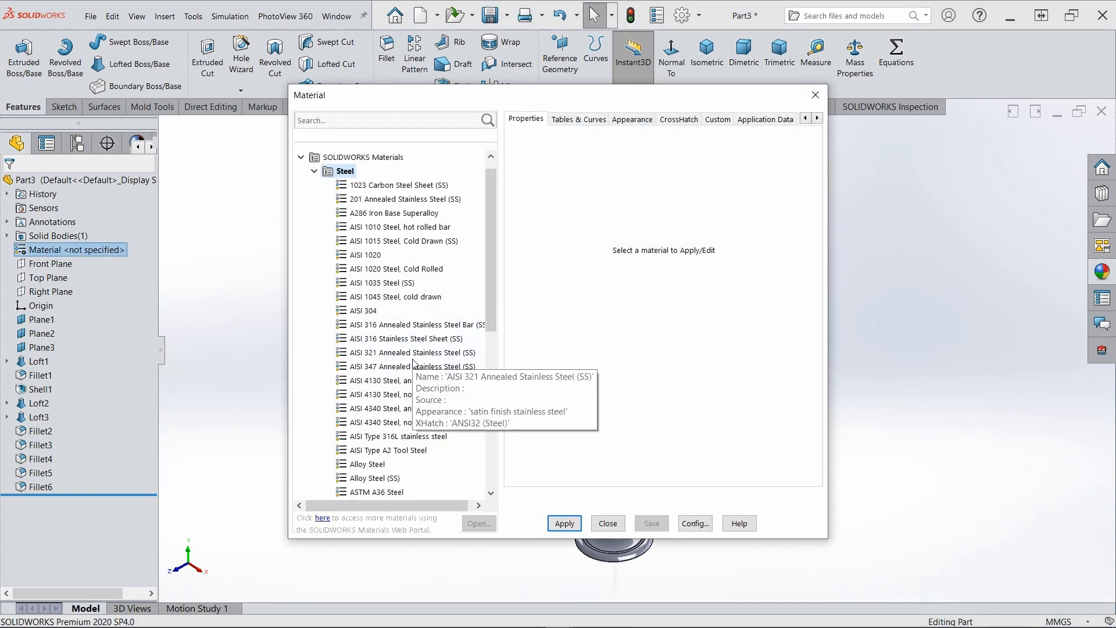
click(314, 172)
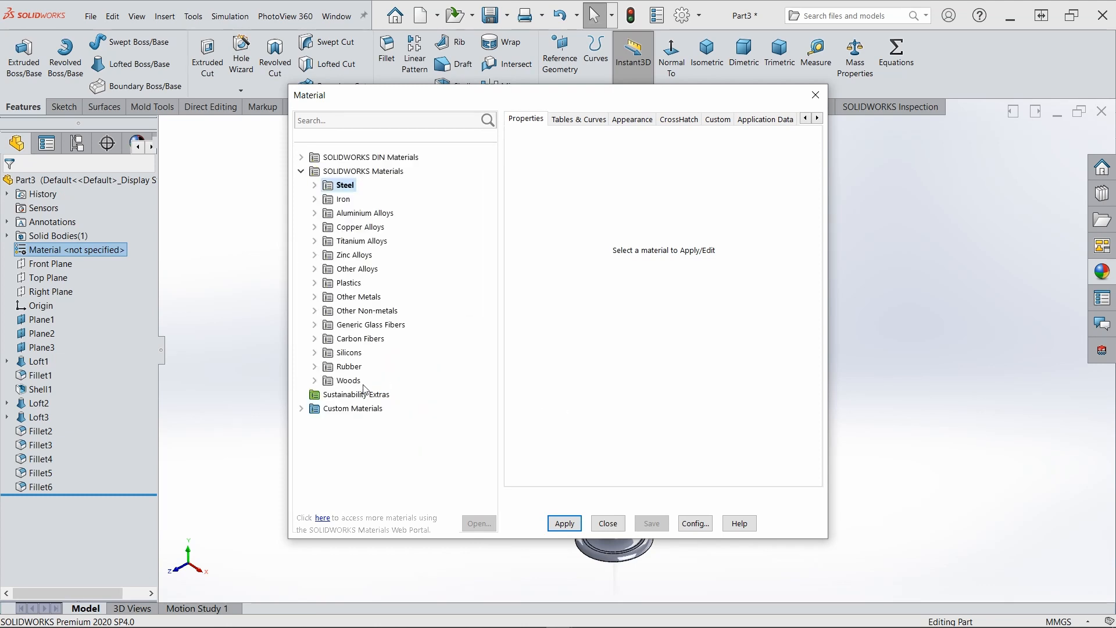
click(314, 311)
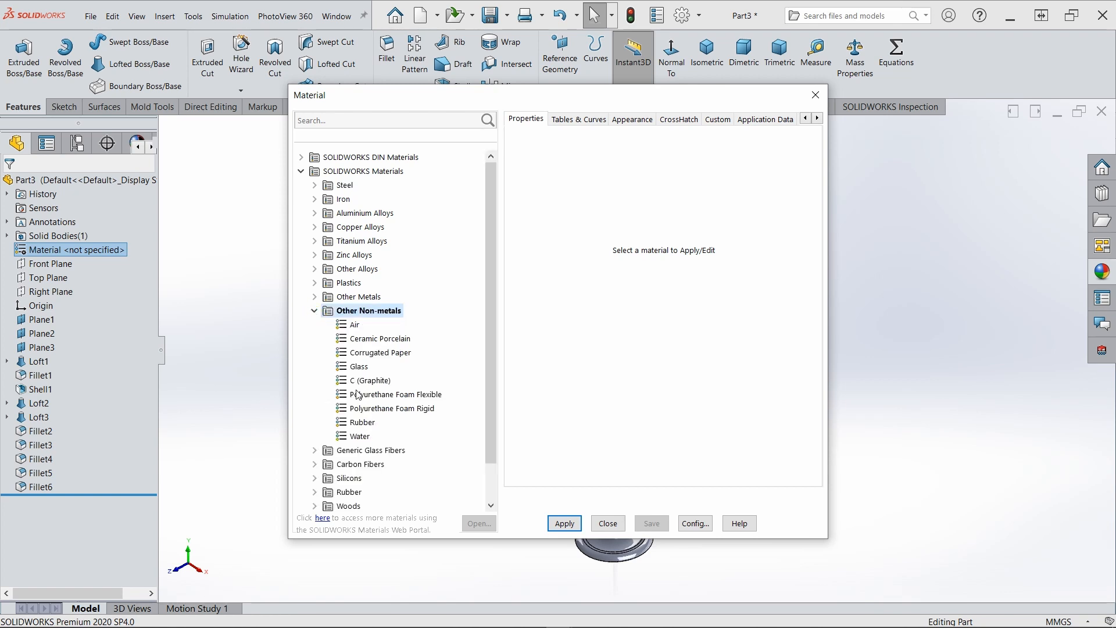
click(356, 367)
click(552, 526)
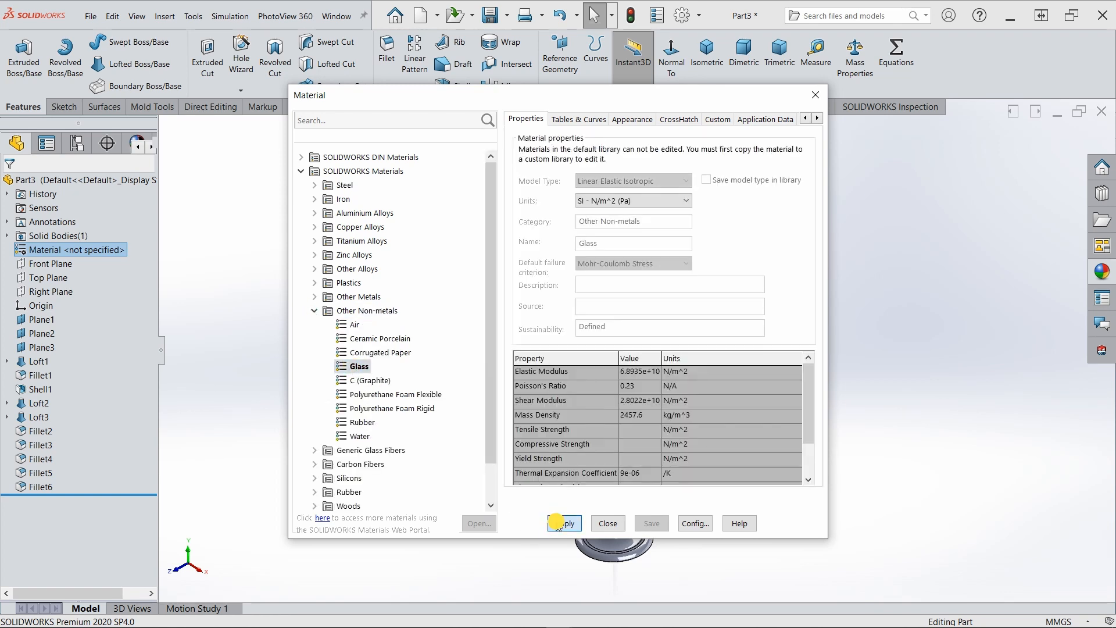
click(608, 524)
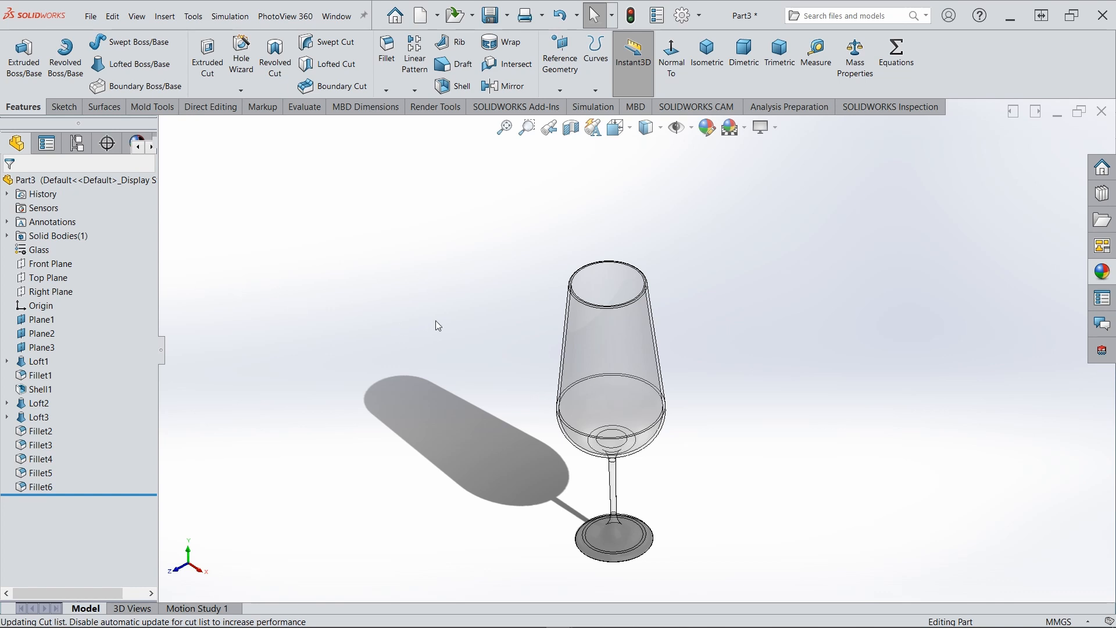
Step: Apply the reflective green glass appearance from the Gloss group of the Glass appearances to the wine glass
middle_drag(435, 322, 437, 329)
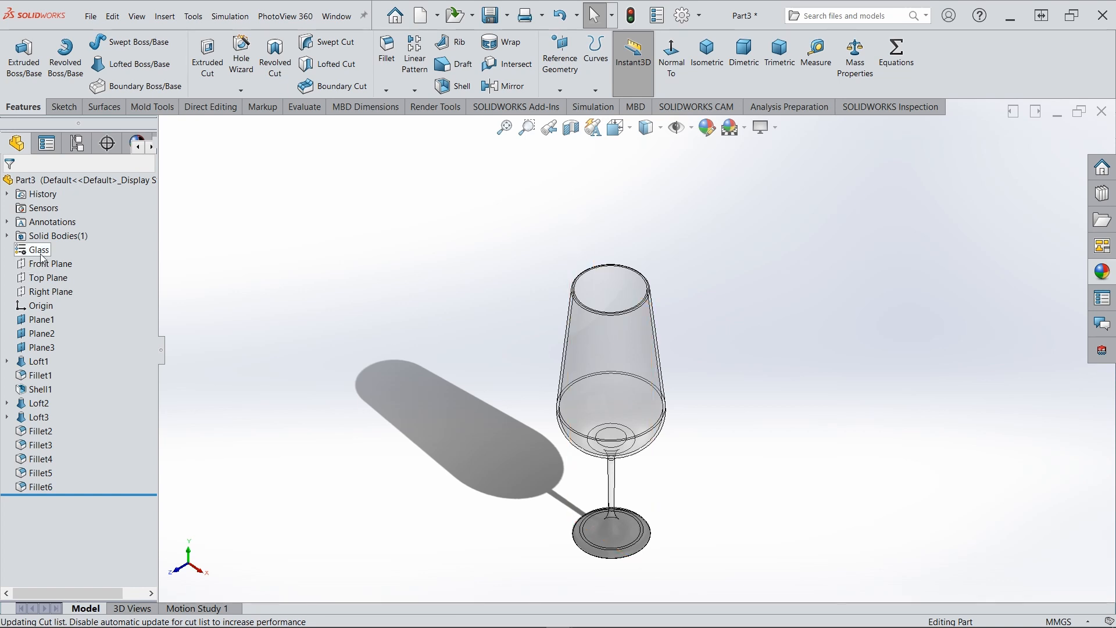
click(50, 236)
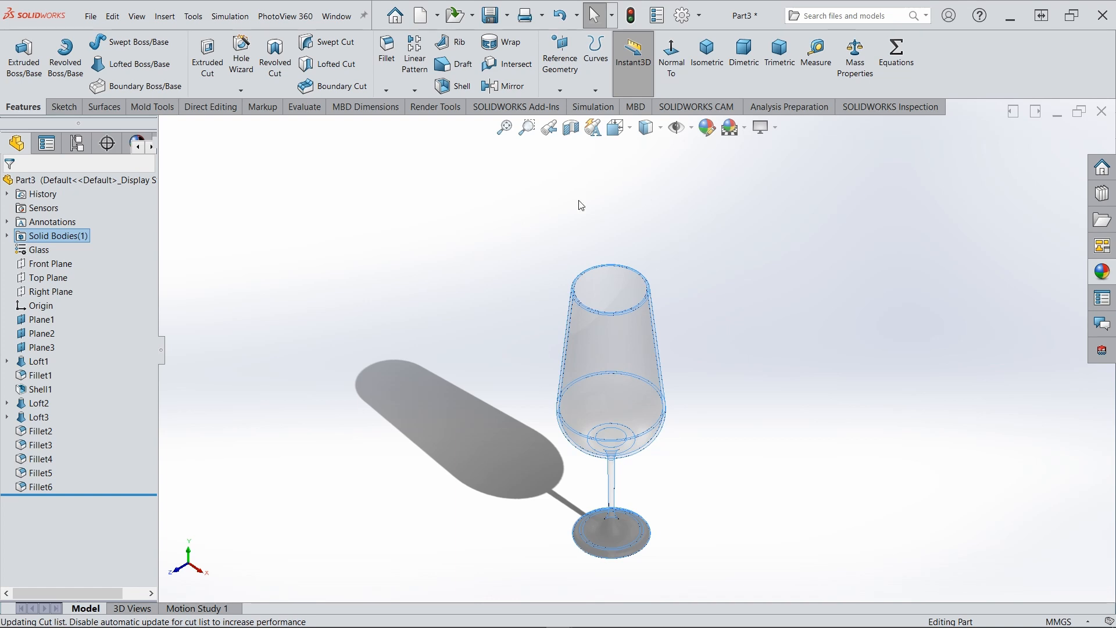
click(710, 131)
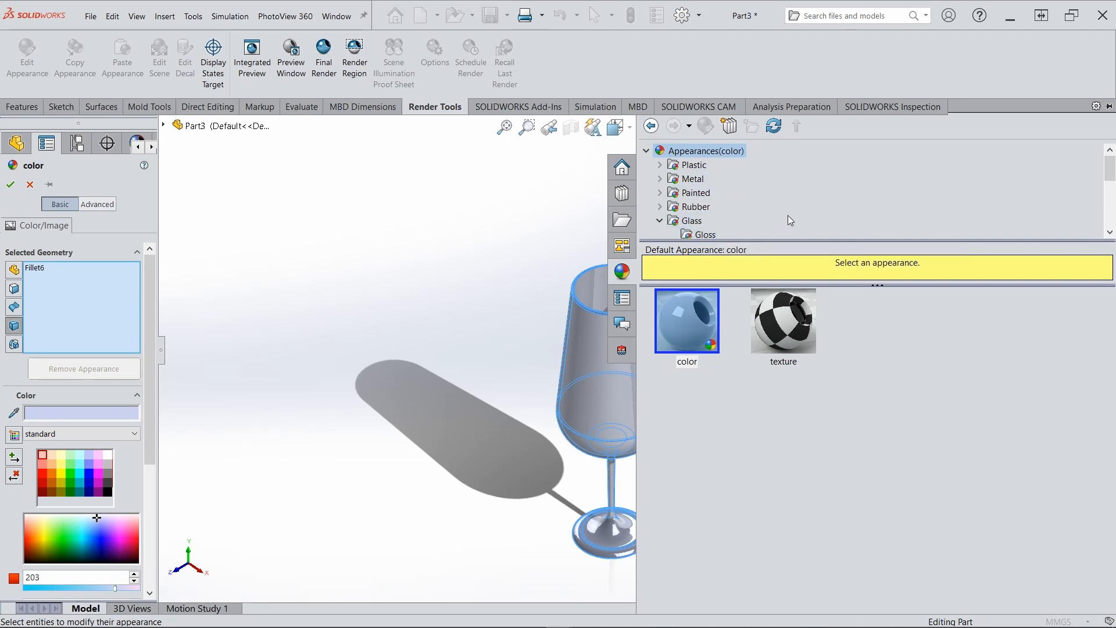
drag(779, 241, 778, 339)
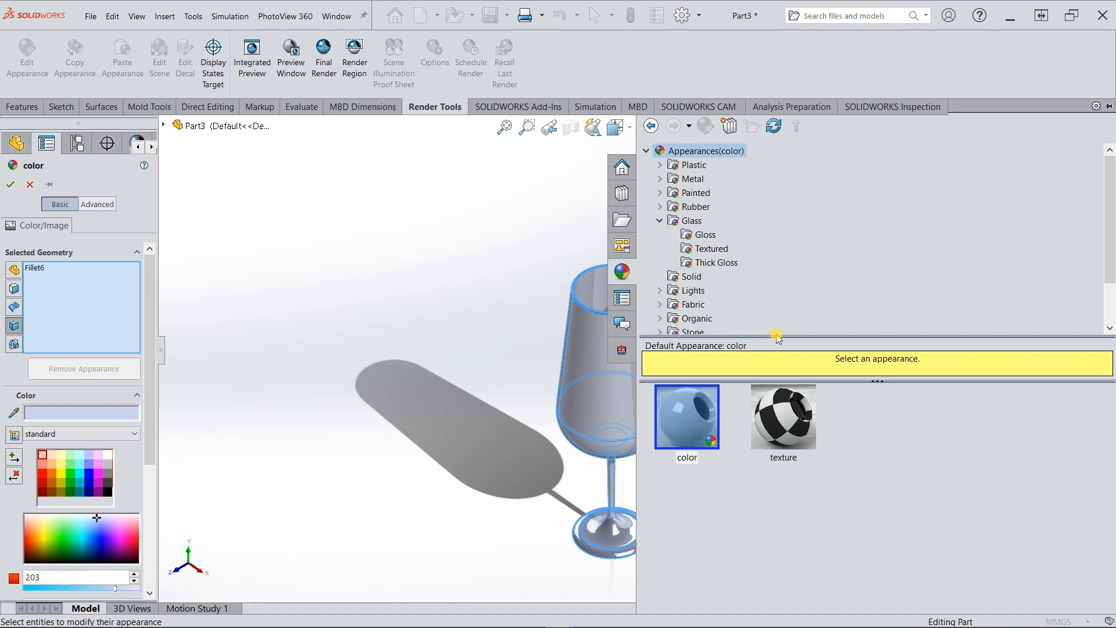
click(704, 233)
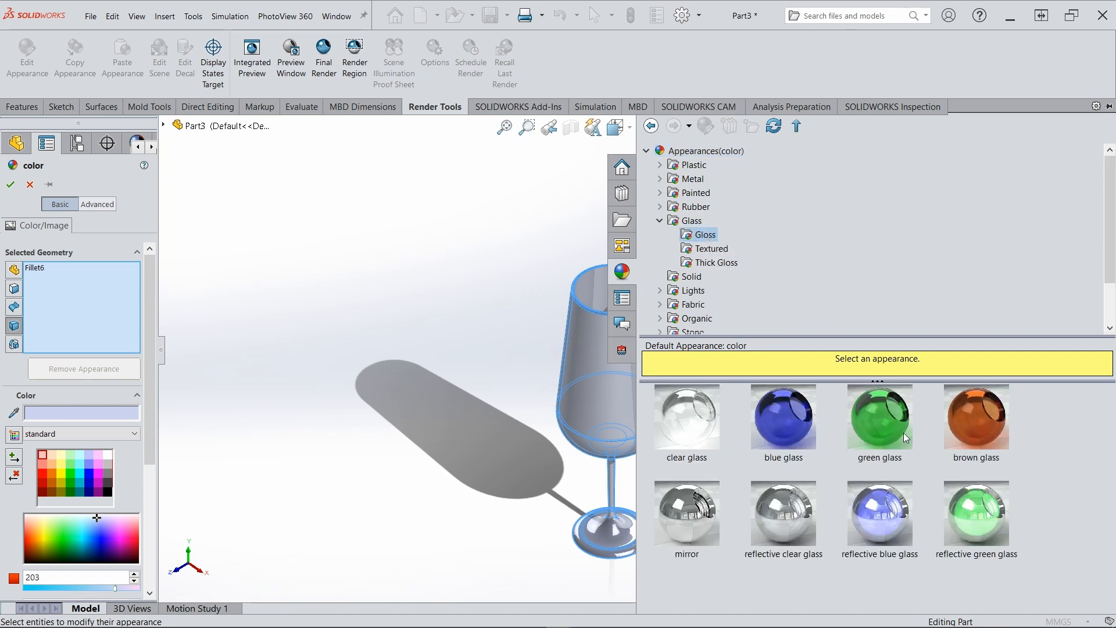
click(981, 513)
click(10, 185)
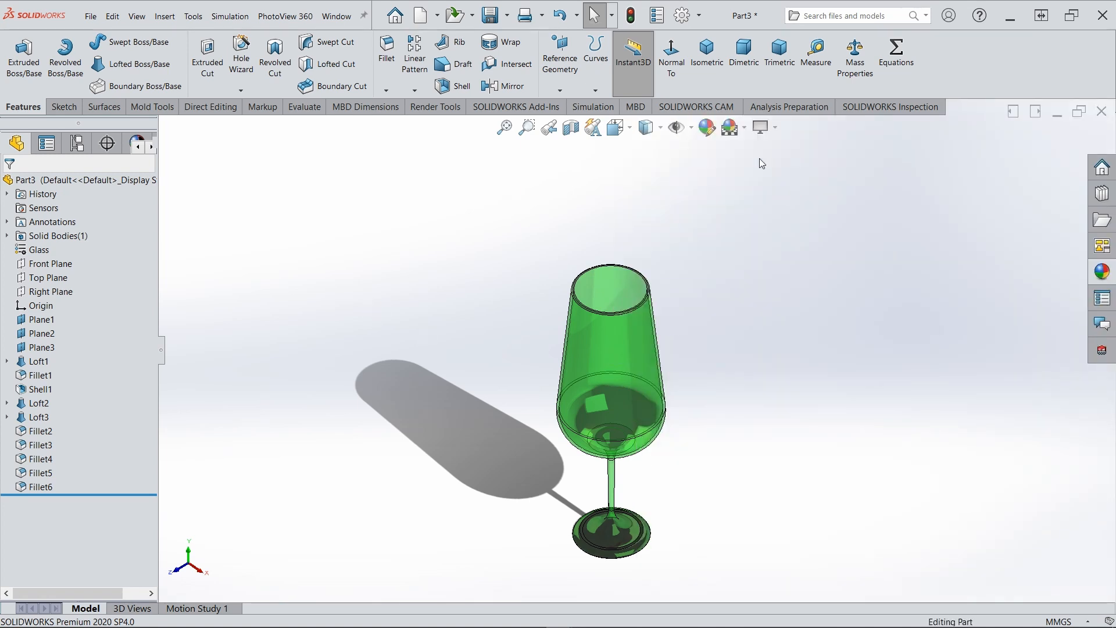
Step: Set the display style to shaded without edges, and show the whole wine glass in an isometric view
click(660, 126)
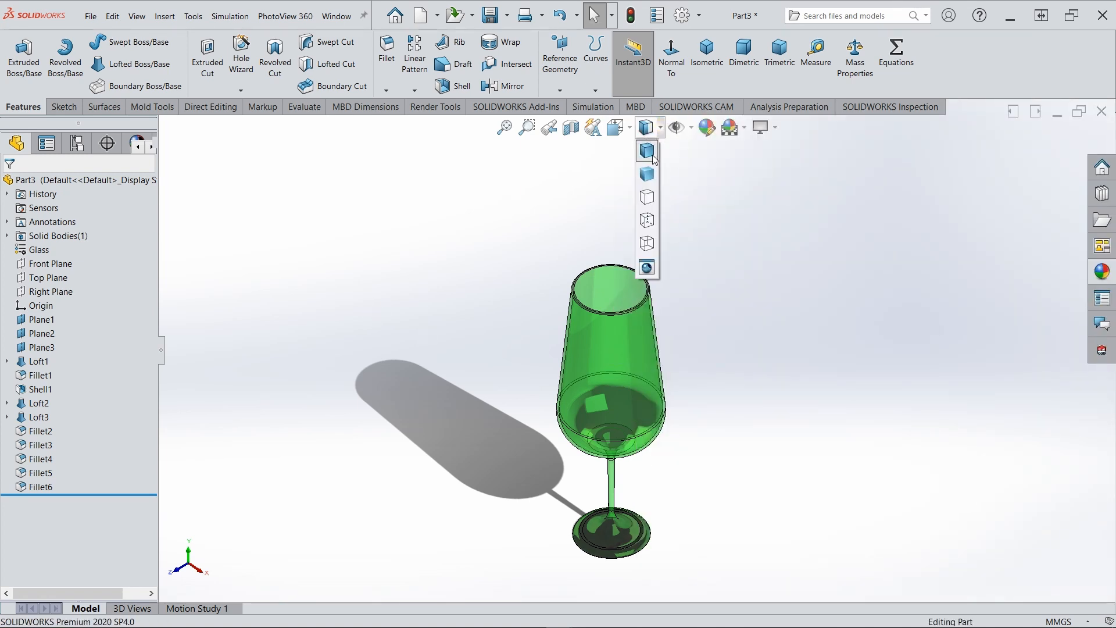
click(648, 176)
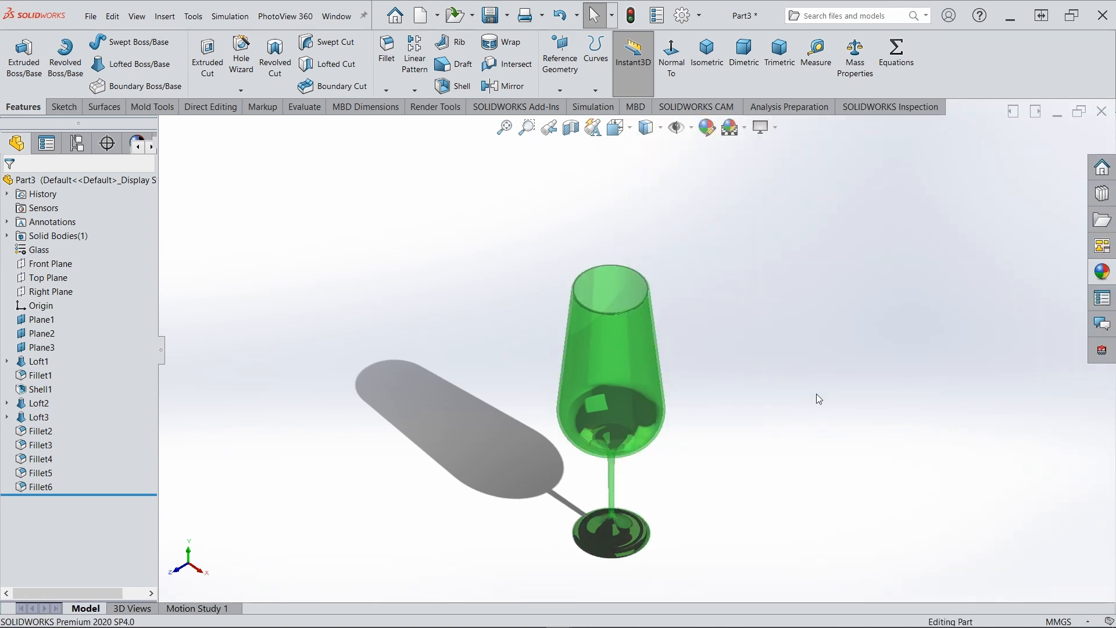
click(505, 128)
click(704, 53)
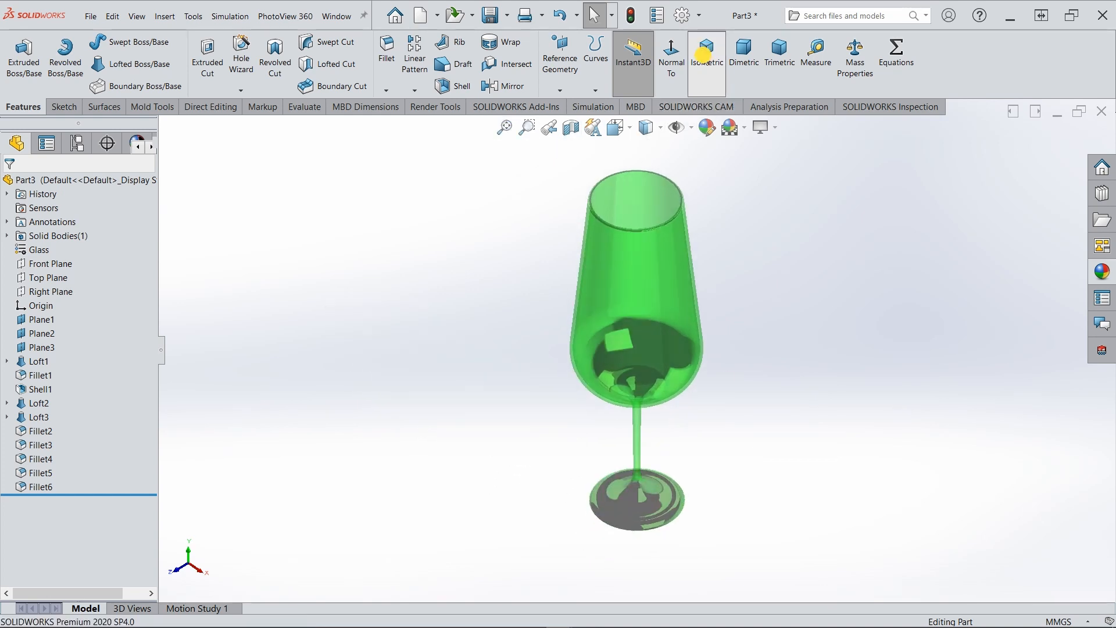